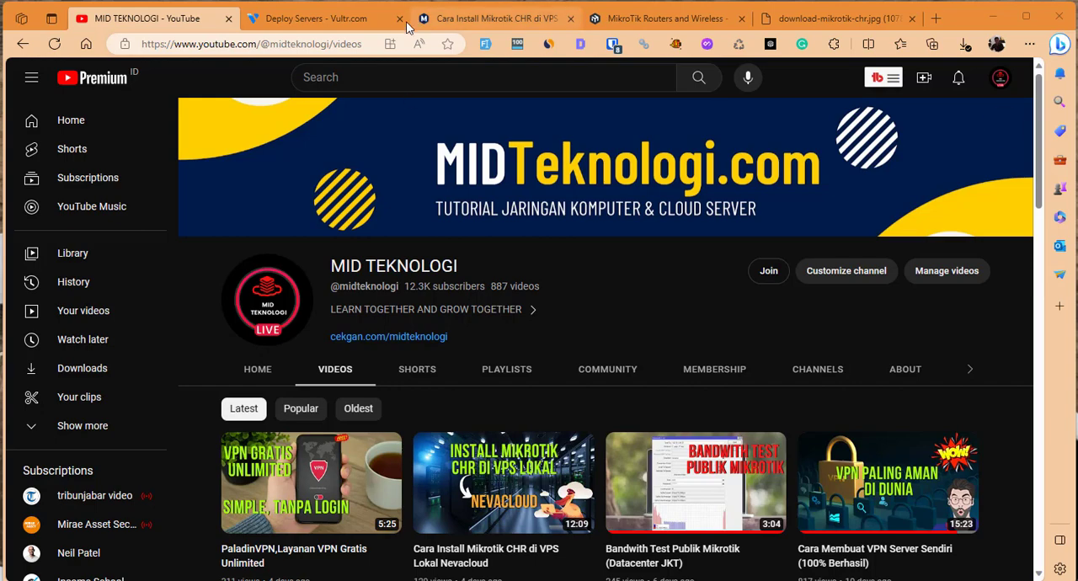
On the Vultr deploy page, choose the Cloud Compute server type with Intel Regular Performance CPU and storage technology.
click(314, 21)
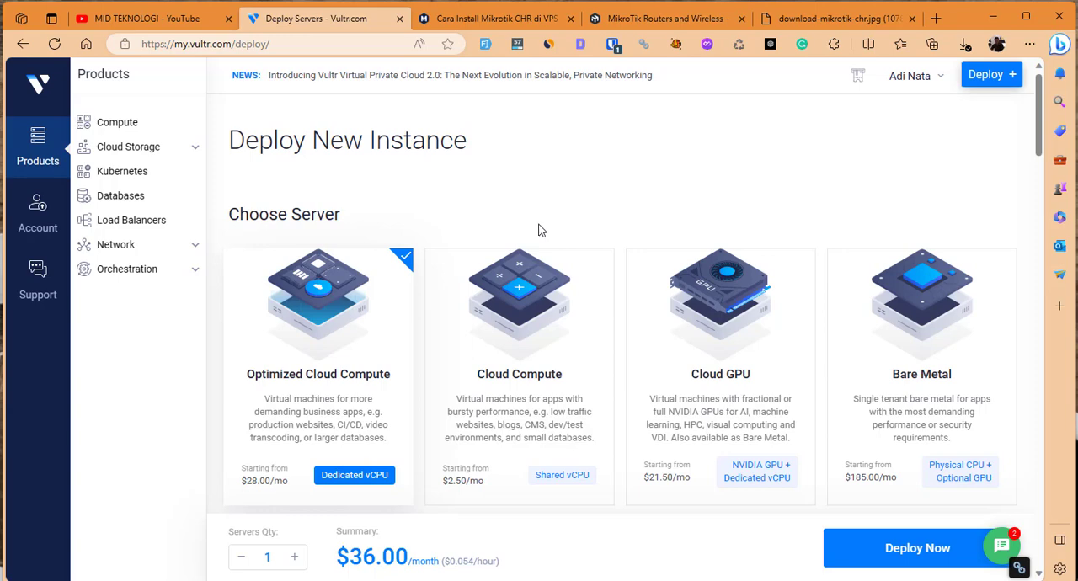
click(553, 289)
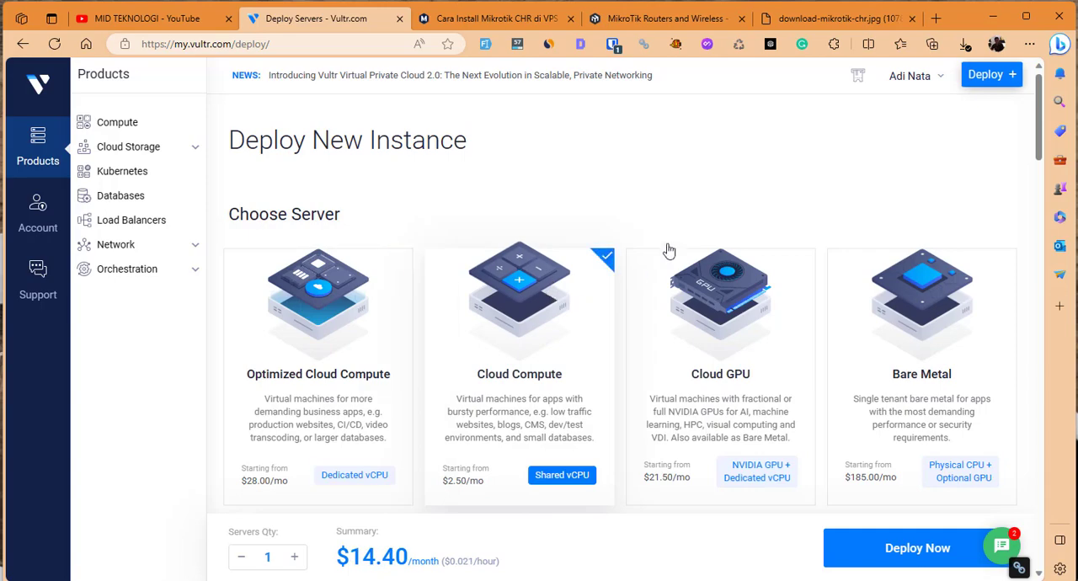
scroll(546, 403, down, 4)
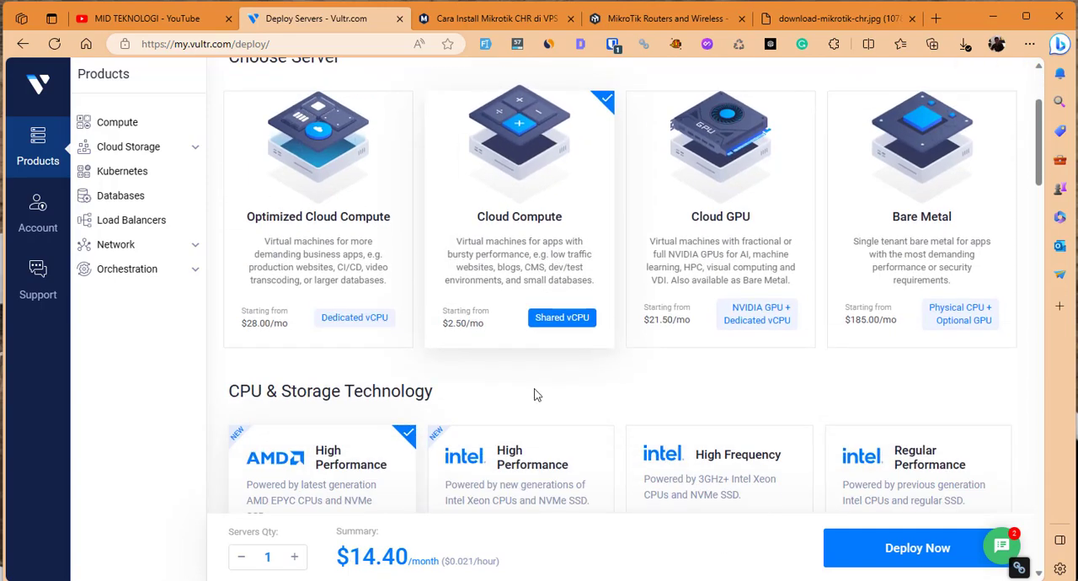
drag(239, 235, 419, 229)
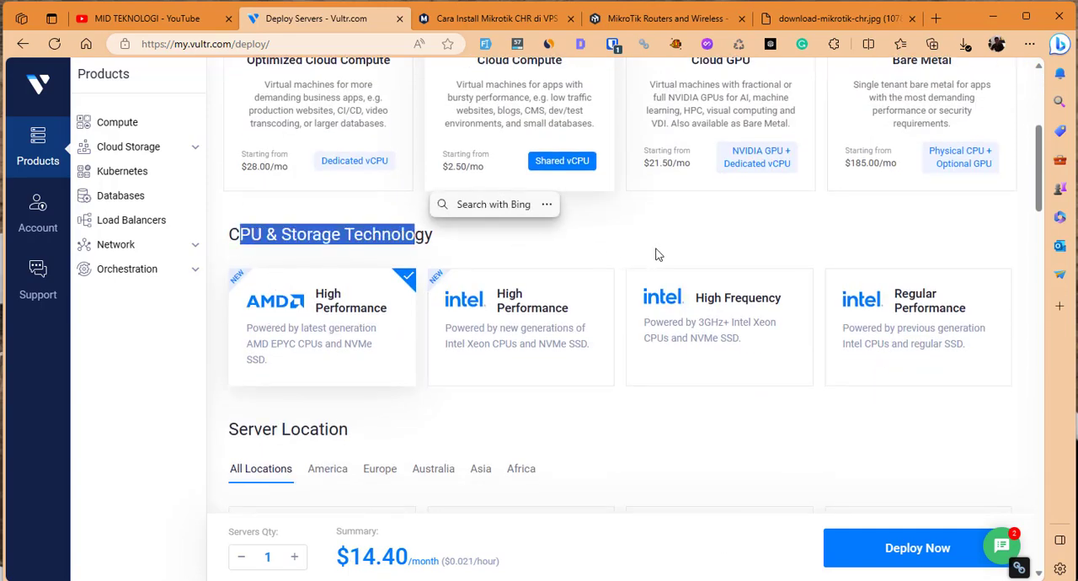
click(918, 333)
Filter the server locations to Asia and select Singapore for the new instance.
scroll(842, 352, down, 3)
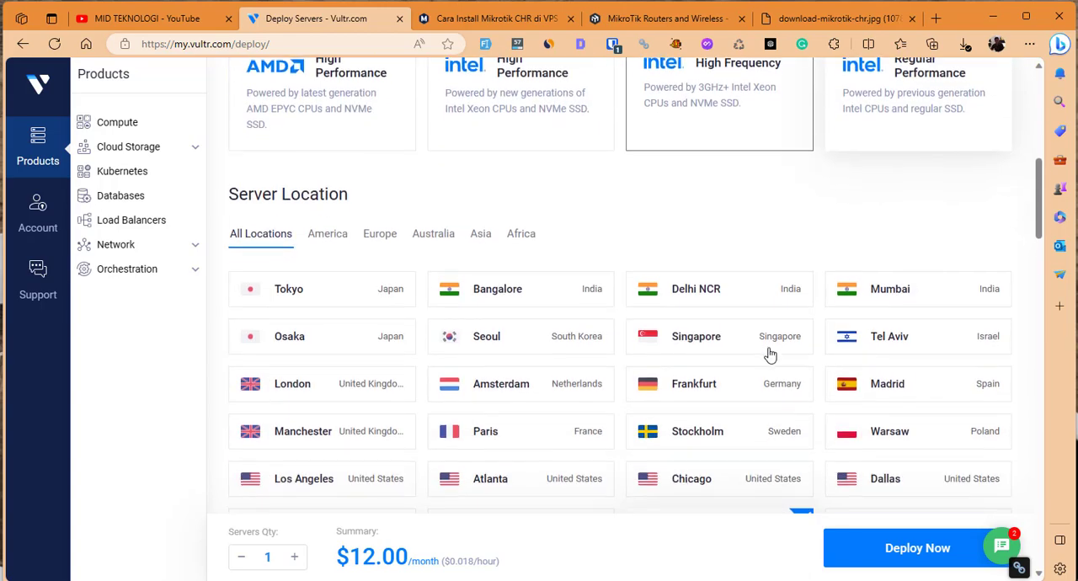
click(481, 234)
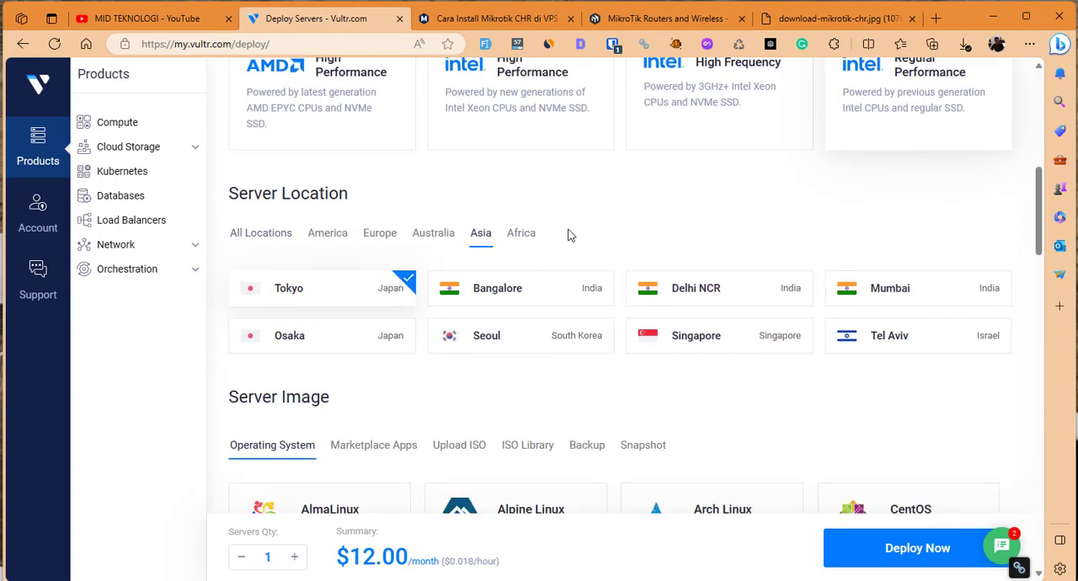
click(722, 347)
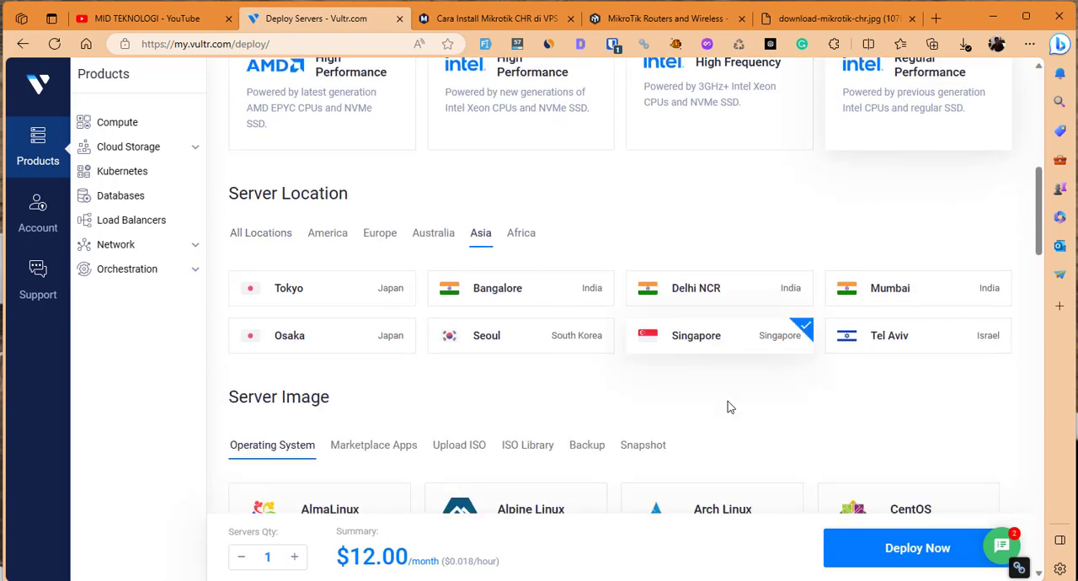
Choose SystemRescue 9.03 x64 from the ISO library as the server image.
scroll(738, 415, down, 3)
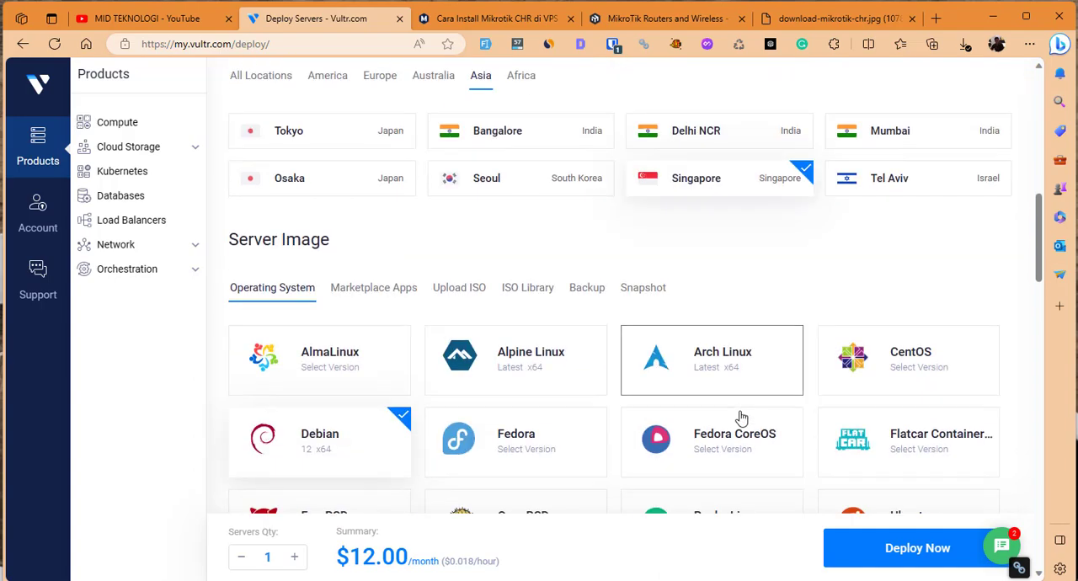
scroll(421, 312, down, 1)
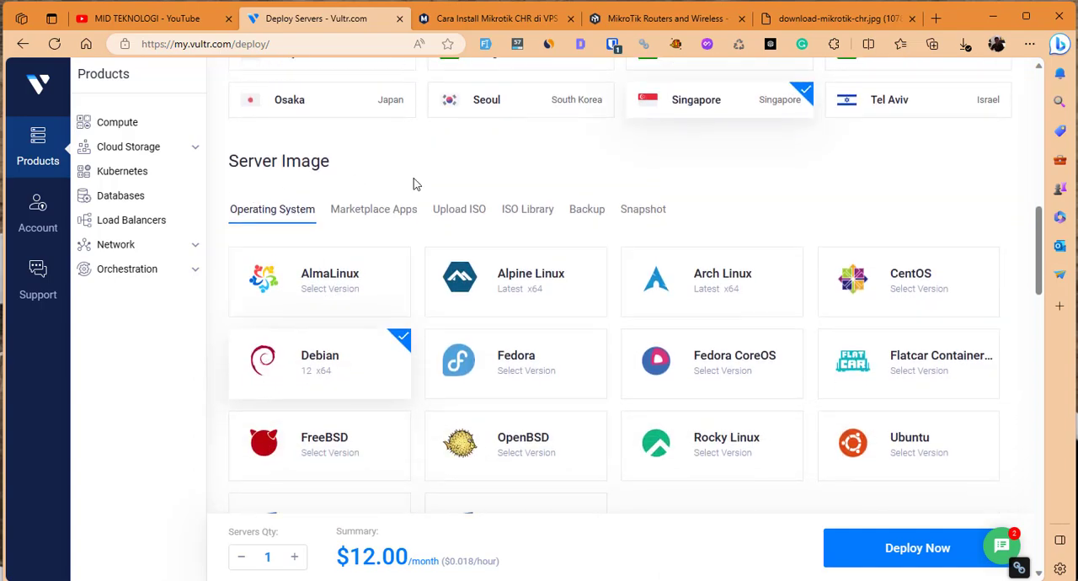
click(520, 210)
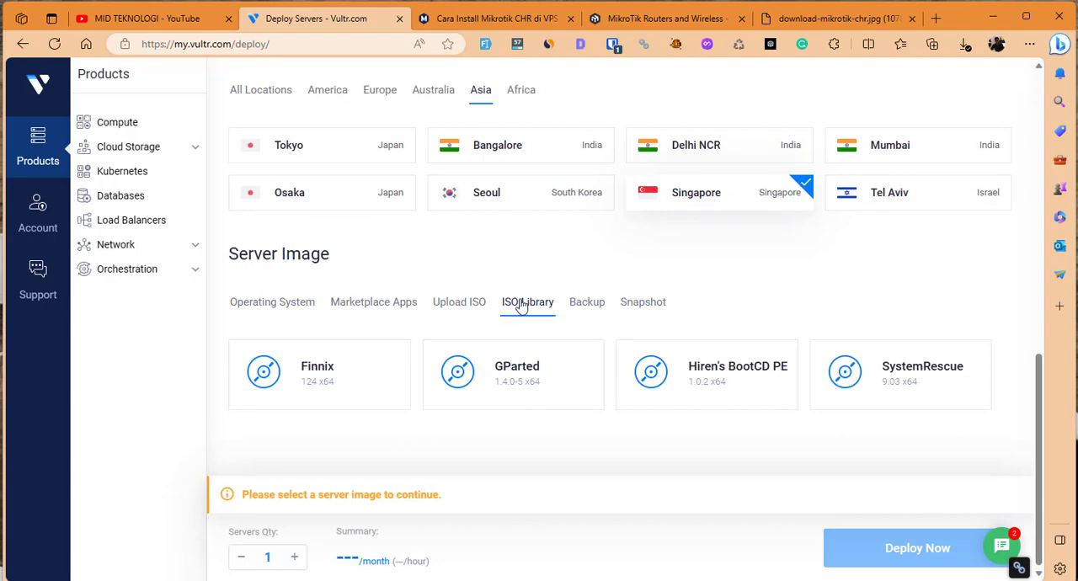
click(921, 382)
Select the 25 GB SSD server size at $5/month and decline the High Performance upgrade offer.
scroll(922, 378, down, 1)
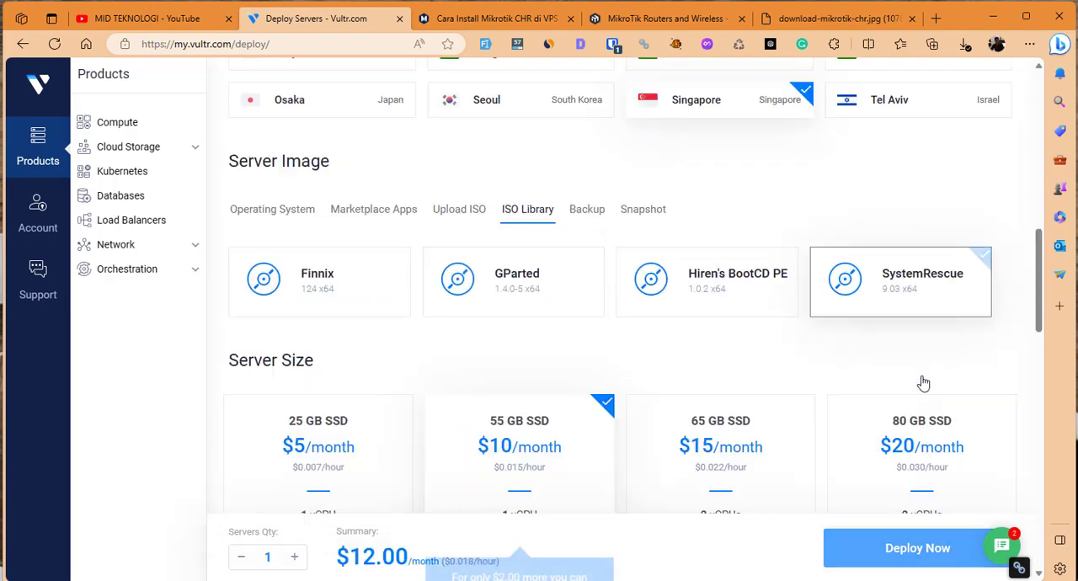
scroll(717, 375, down, 2)
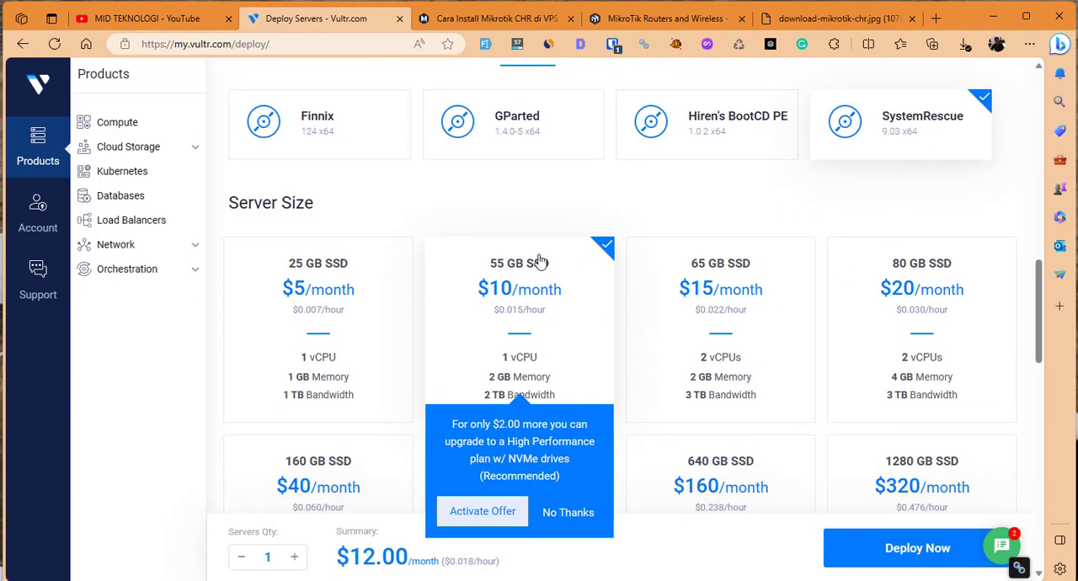
click(341, 314)
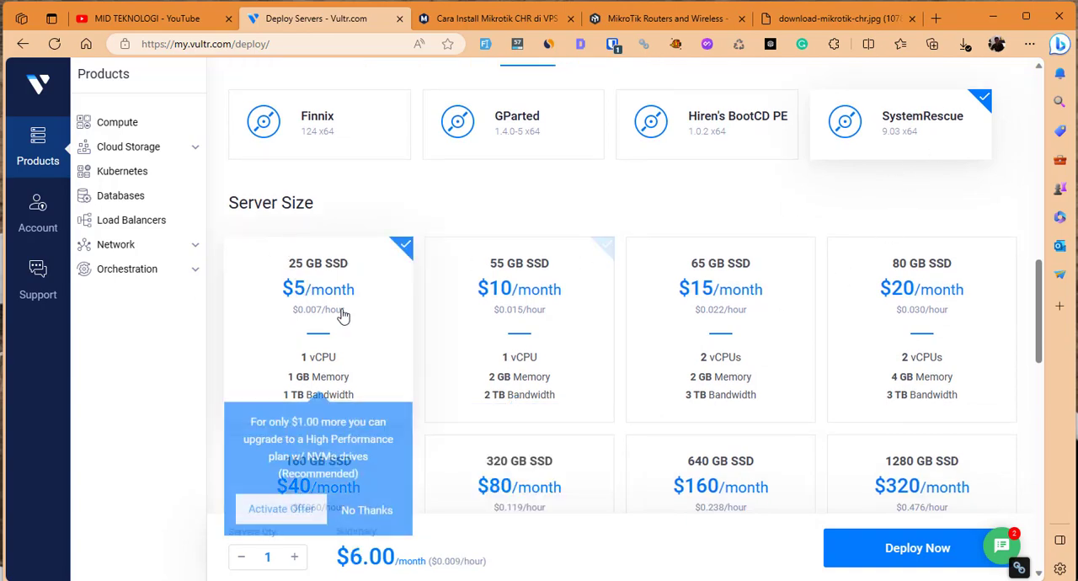
click(388, 514)
Disable Auto Backups for the instance, acknowledging that the risks are understood.
scroll(614, 447, down, 4)
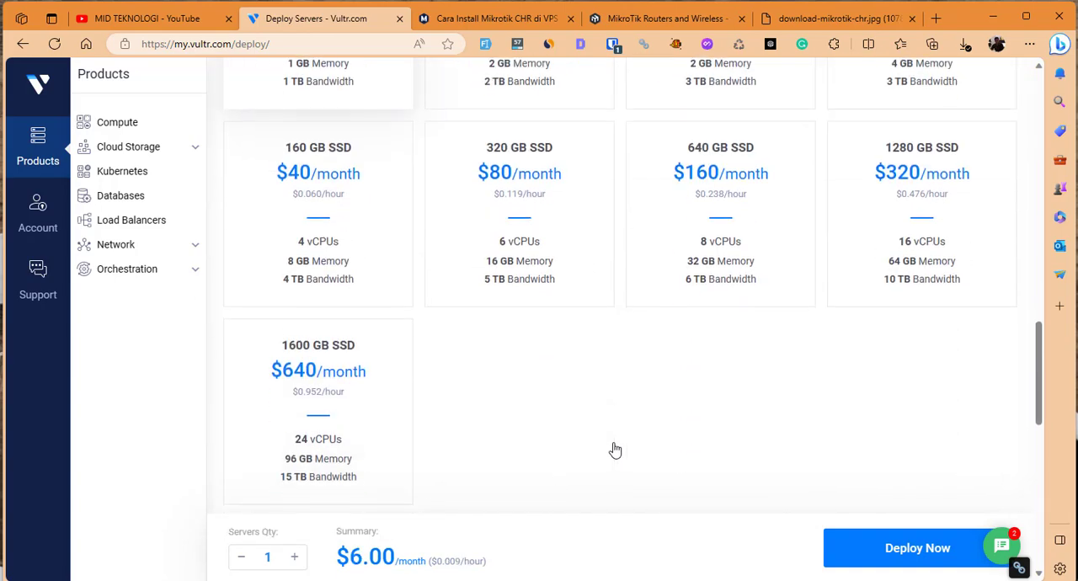
scroll(594, 438, down, 6)
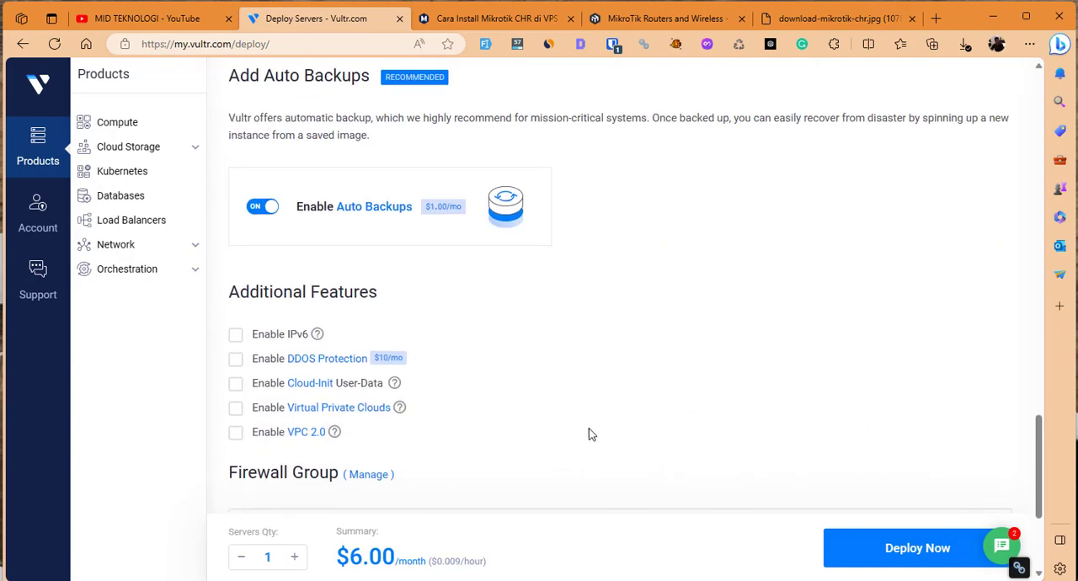
click(261, 207)
click(738, 430)
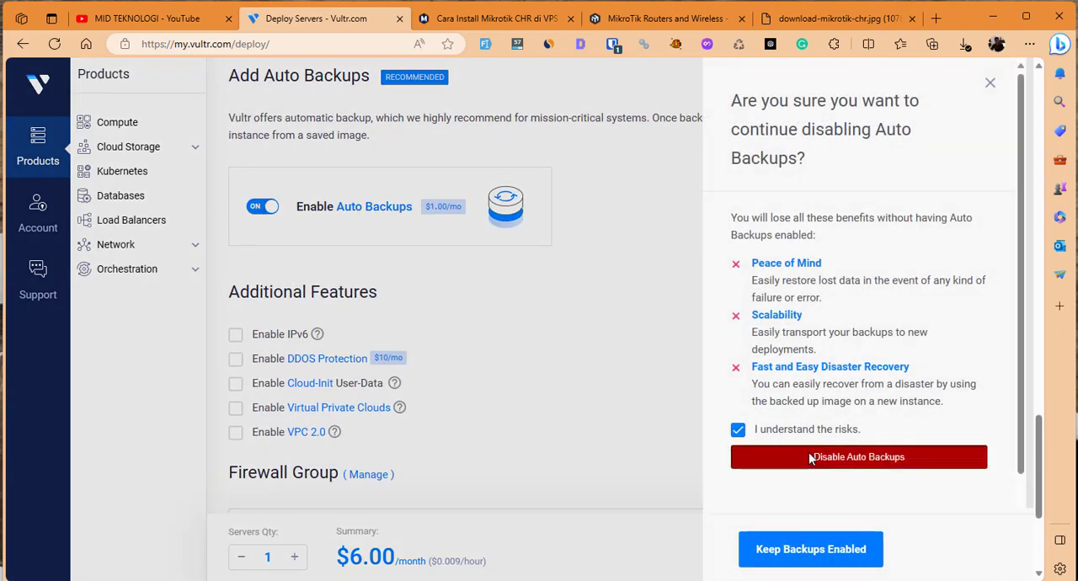
click(814, 457)
Choose No Firewall as the instance's firewall group.
scroll(621, 445, down, 3)
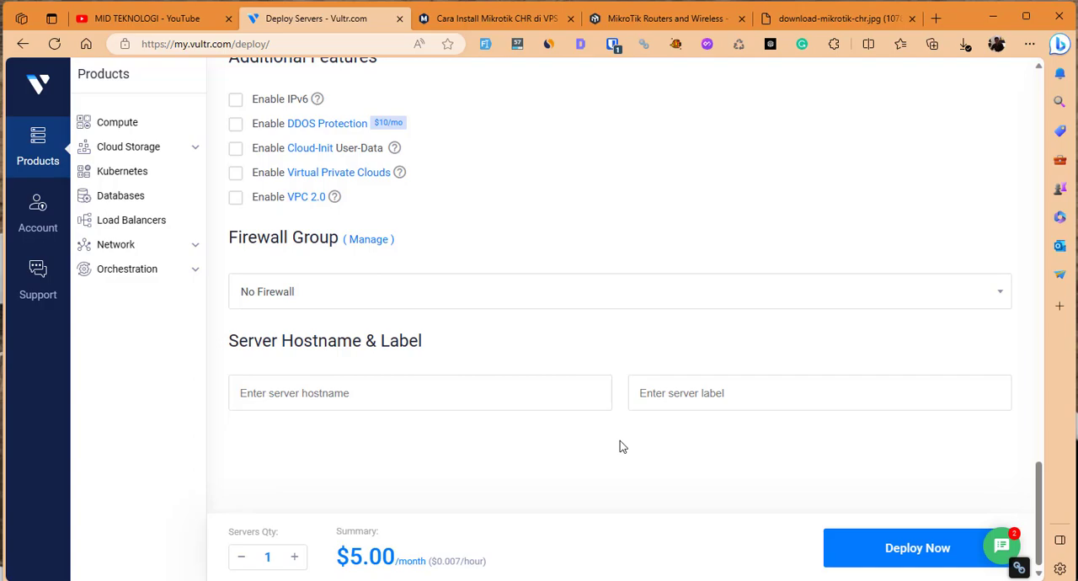
scroll(615, 442, up, 5)
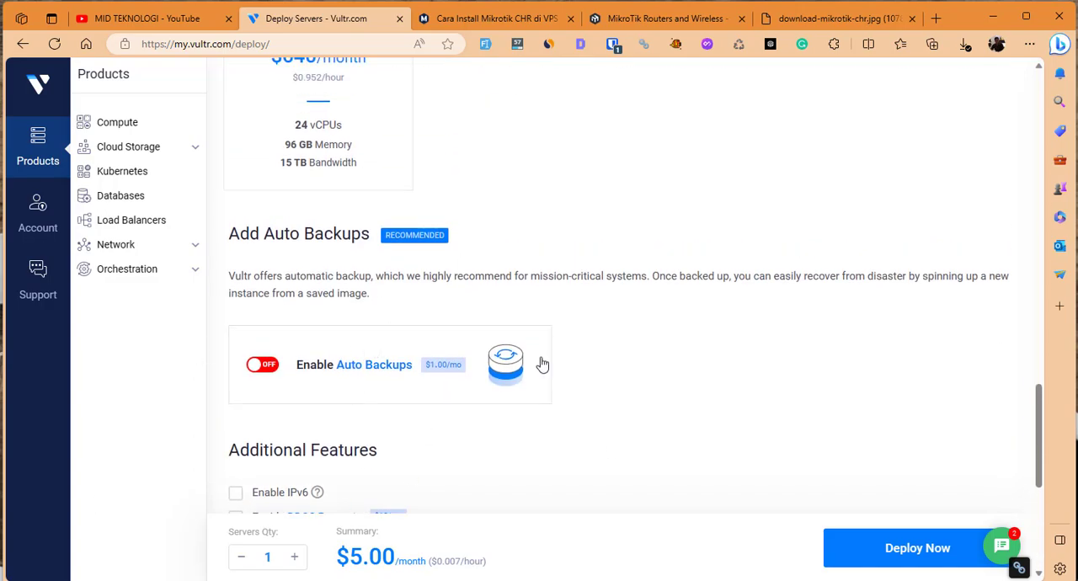
scroll(556, 370, down, 4)
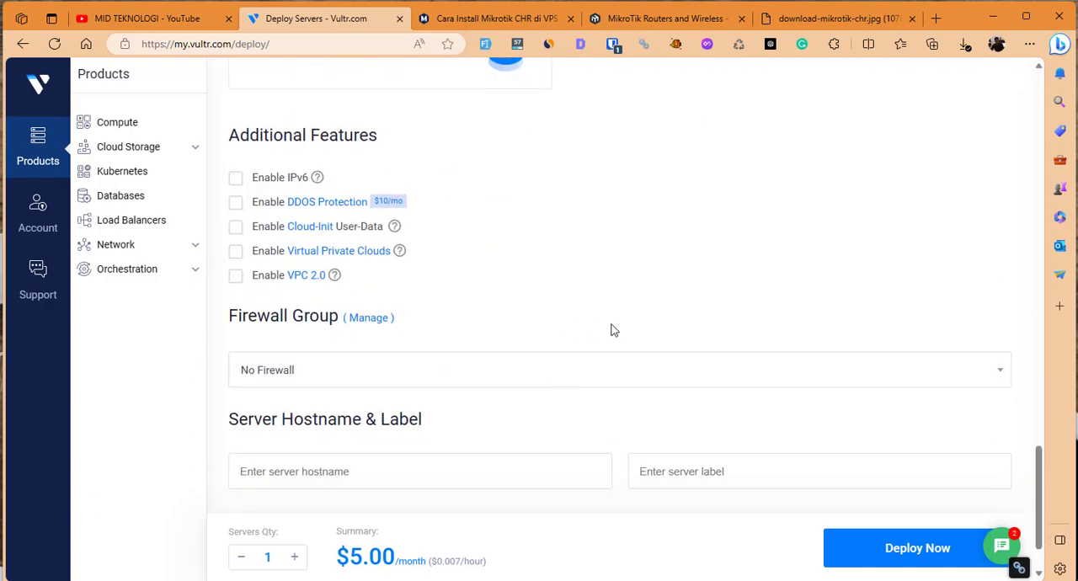
click(563, 374)
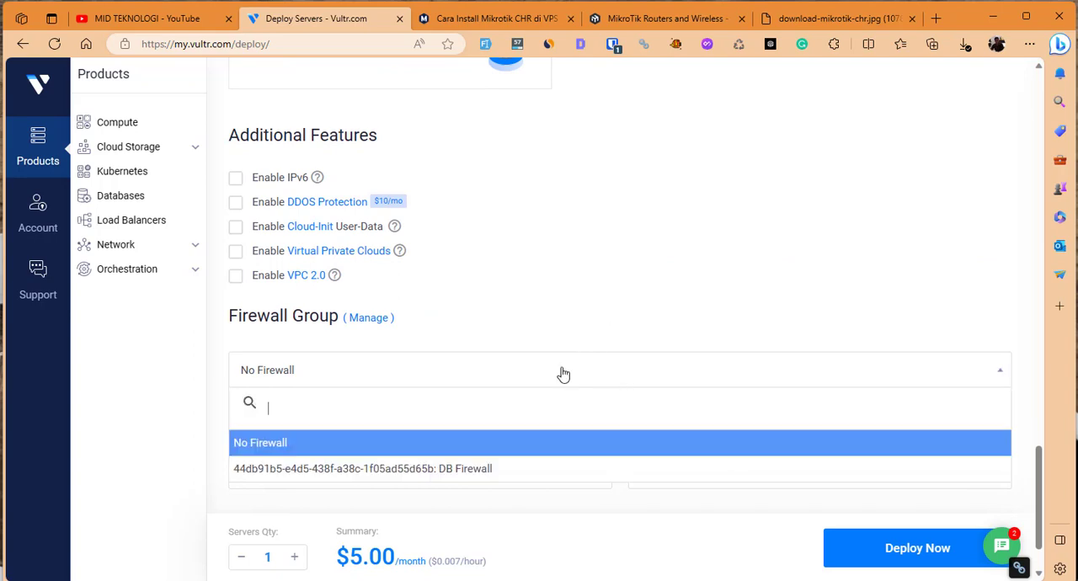
click(349, 446)
Enter VultrCHR as the server hostname and label.
scroll(351, 404, down, 1)
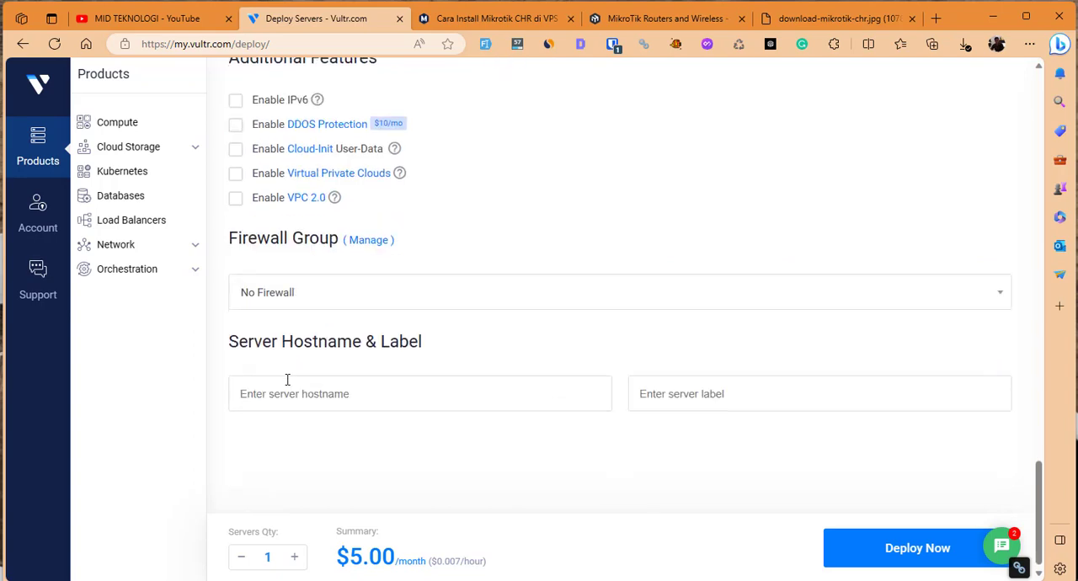
click(349, 402)
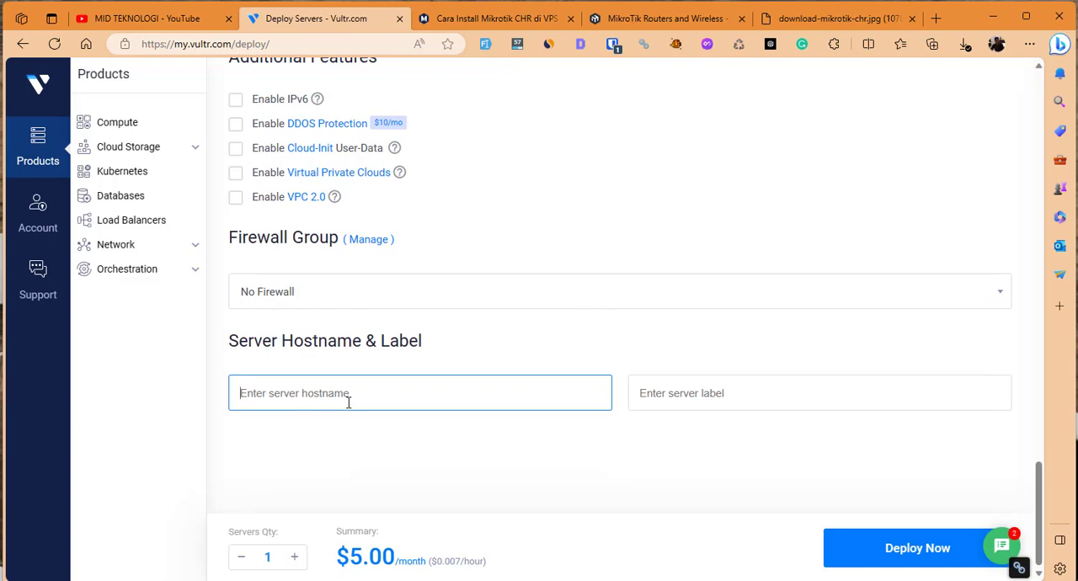
text(VultrCHR)
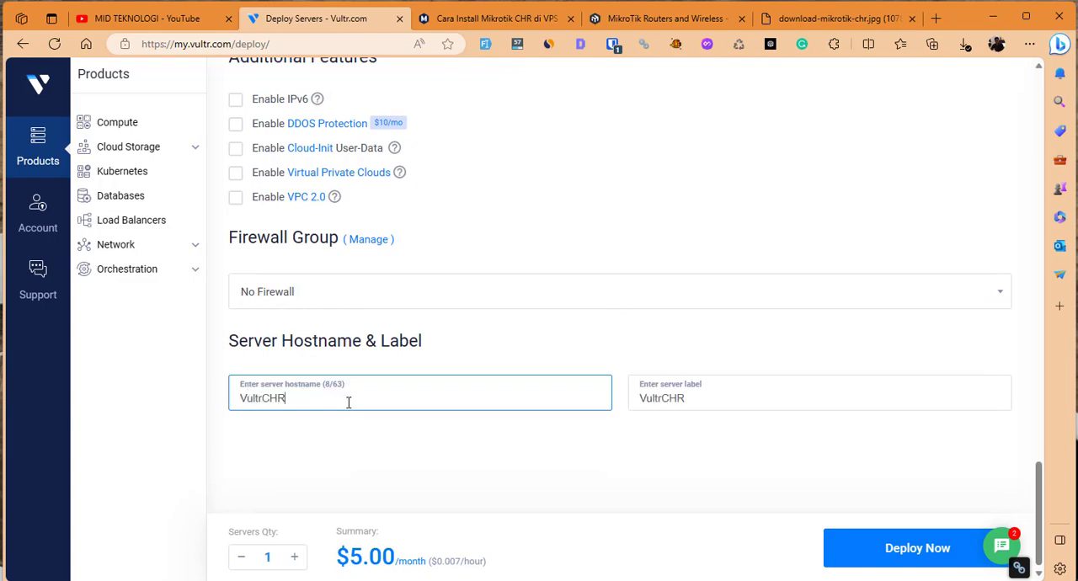
click(364, 438)
Review the chosen server type, CPU technology, location, image, size and backup settings of the new instance.
scroll(520, 446, up, 15)
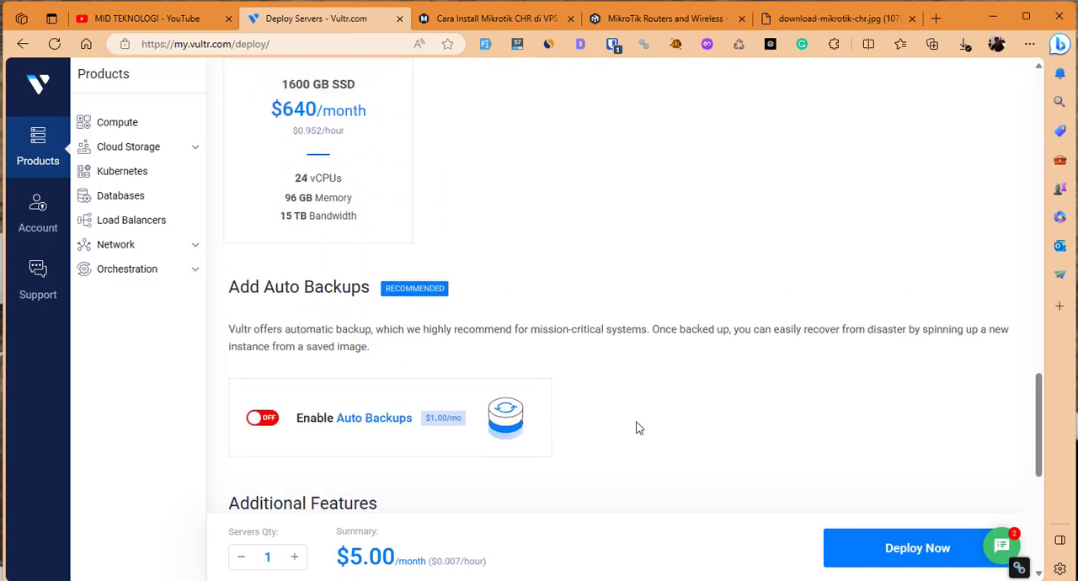
scroll(645, 432, up, 5)
scroll(646, 431, down, 5)
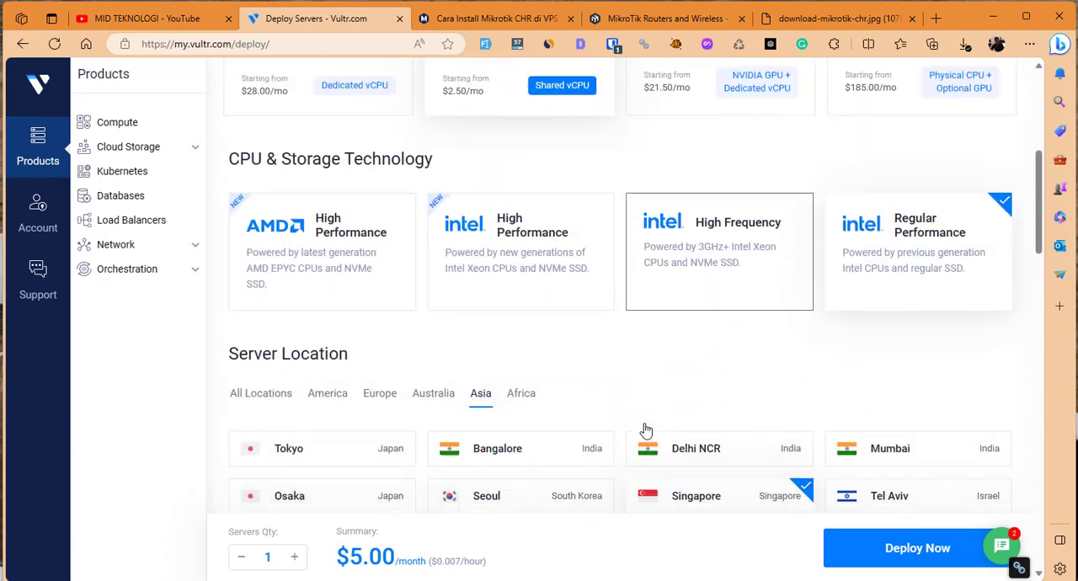
scroll(471, 198, up, 5)
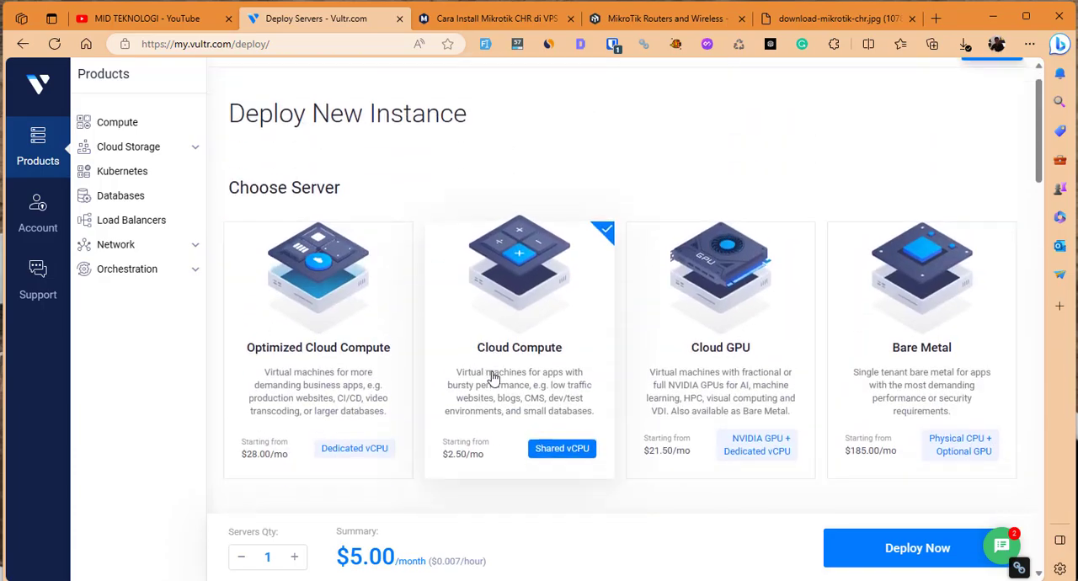
scroll(494, 374, down, 3)
scroll(649, 345, down, 4)
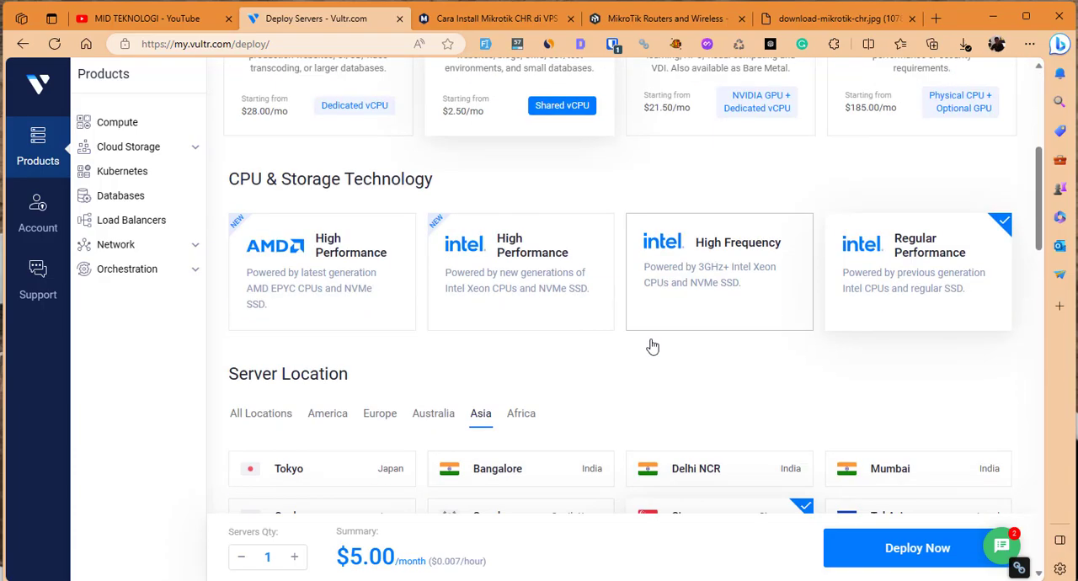
scroll(814, 186, down, 1)
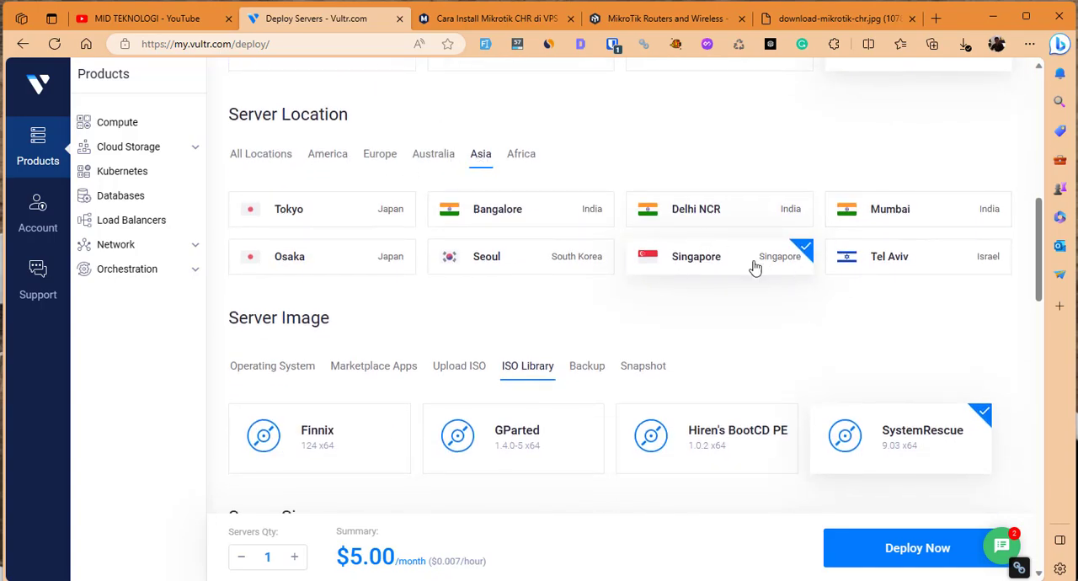
scroll(667, 299, down, 2)
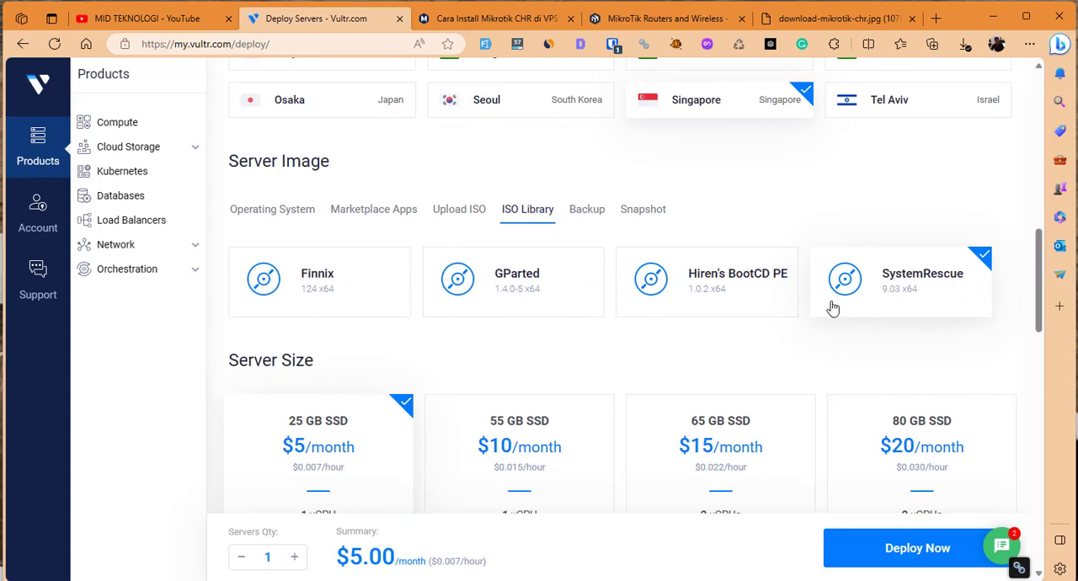
scroll(834, 303, down, 3)
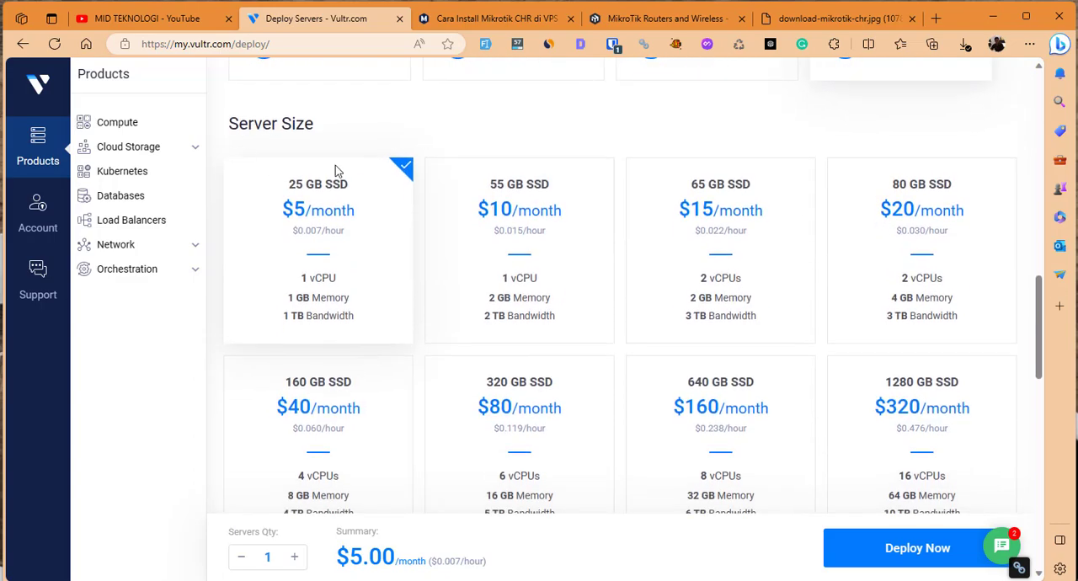
scroll(438, 325, down, 10)
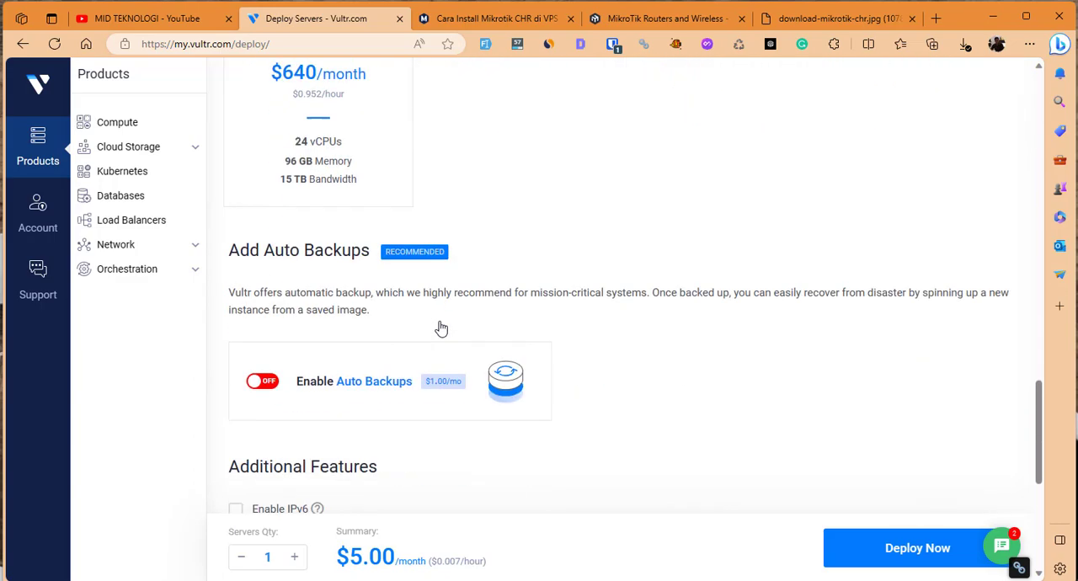
Deploy the configured VultrCHR instance and check its entry in the Compute server list.
click(910, 558)
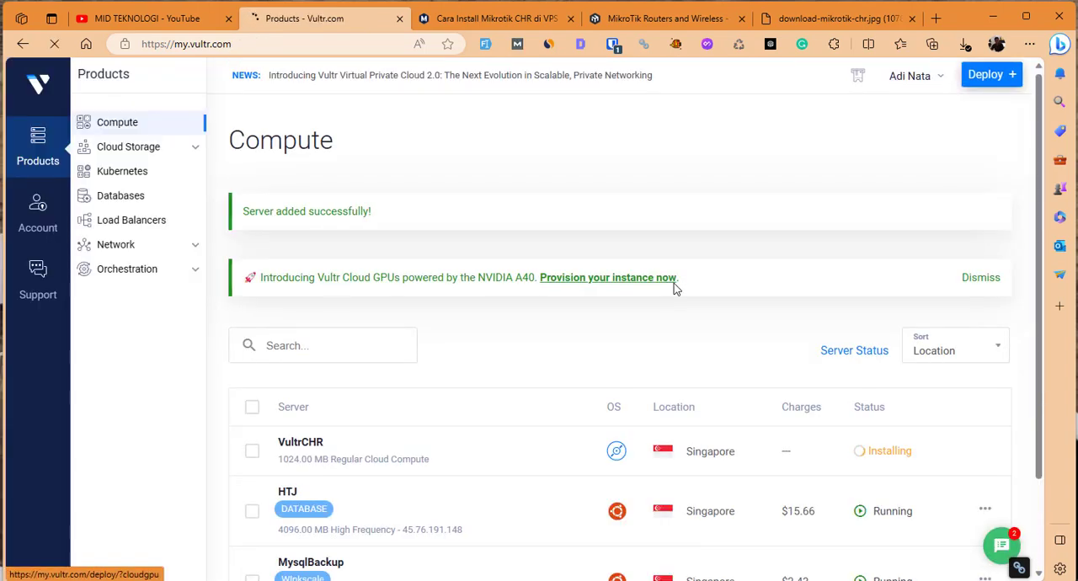
scroll(674, 289, down, 2)
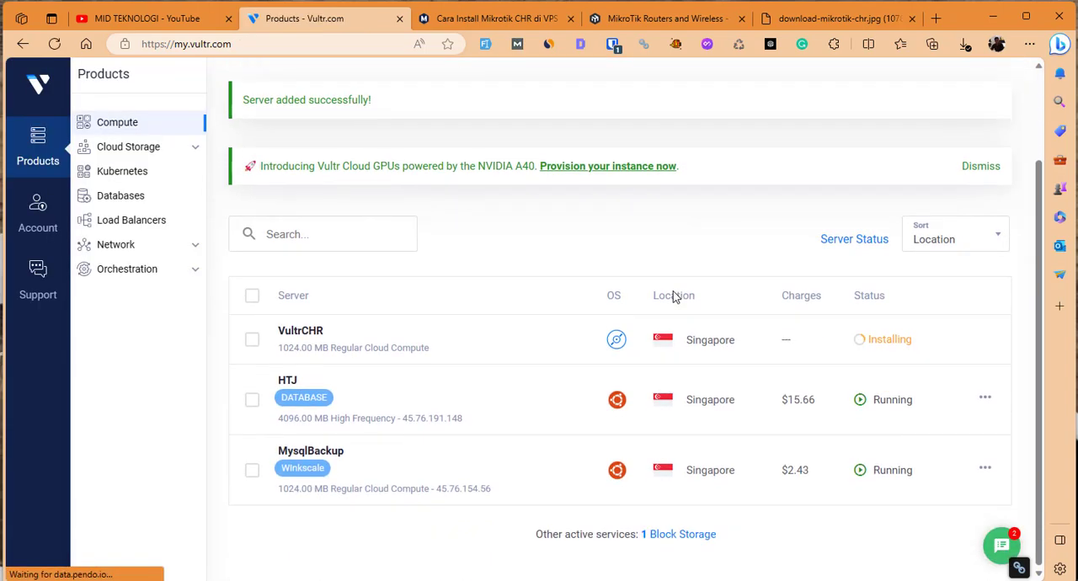
Review the blog guide's steps from choosing the Vultr server through downloading the CHR raw disk image.
click(489, 19)
click(610, 233)
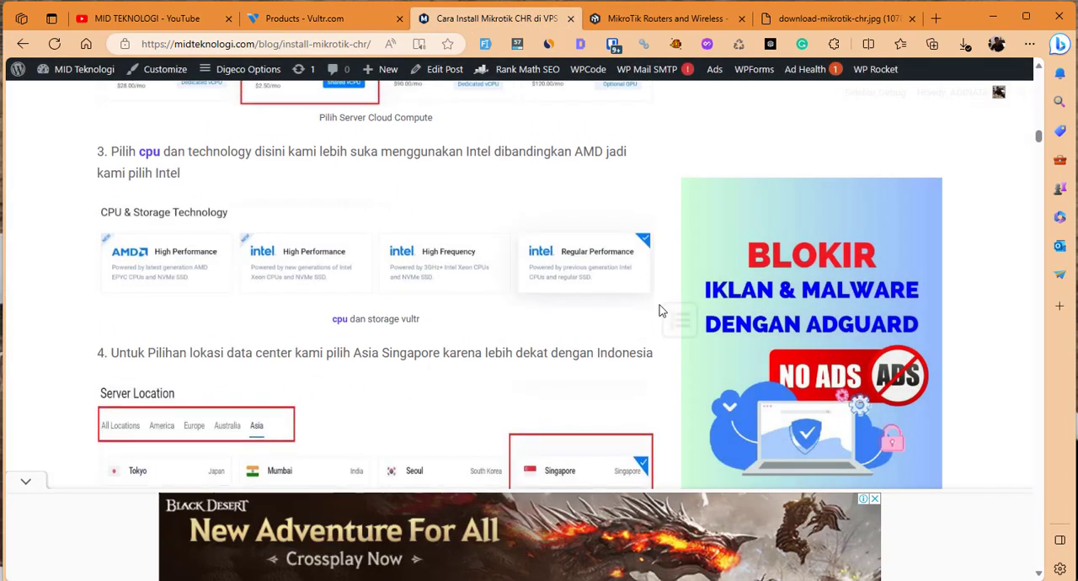
scroll(655, 313, down, 2)
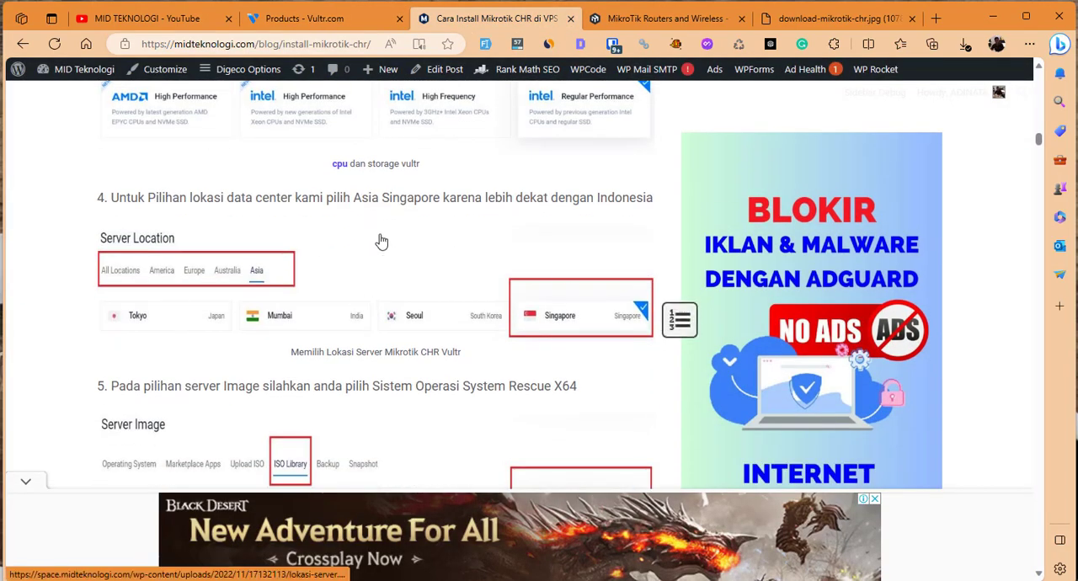
scroll(440, 270, up, 4)
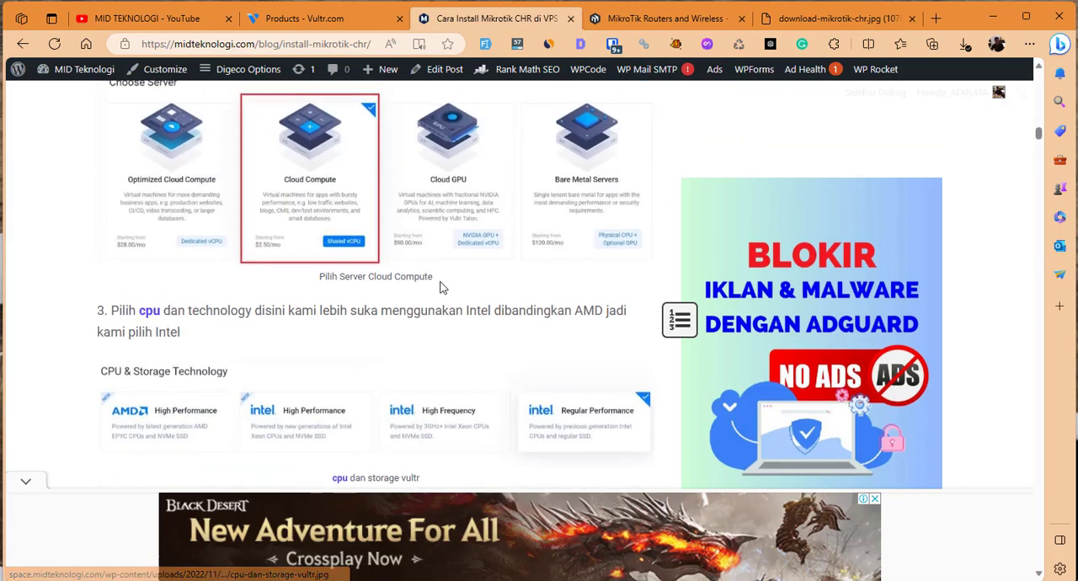
scroll(440, 286, up, 10)
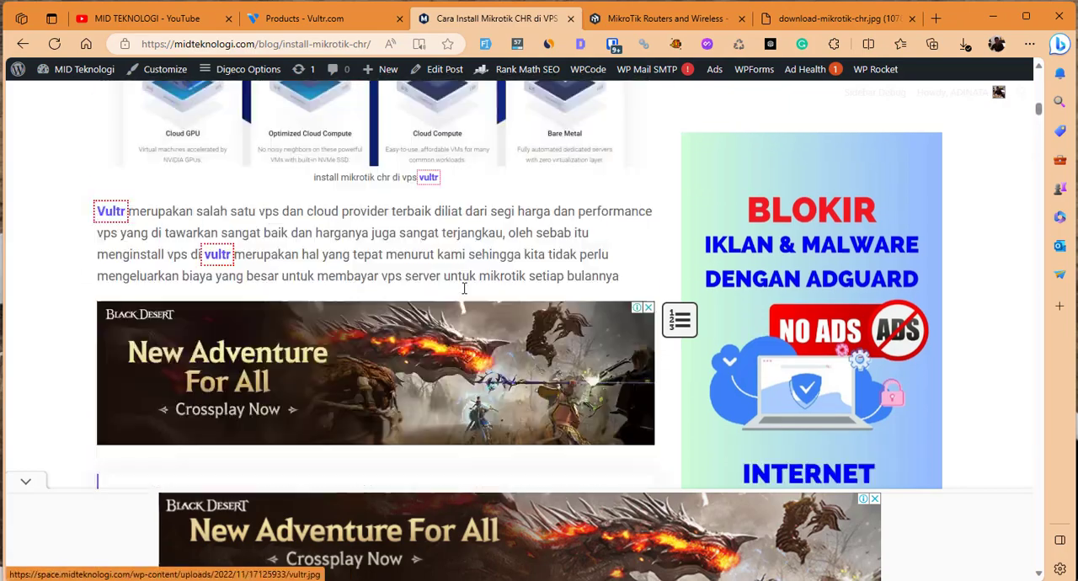
scroll(465, 288, down, 5)
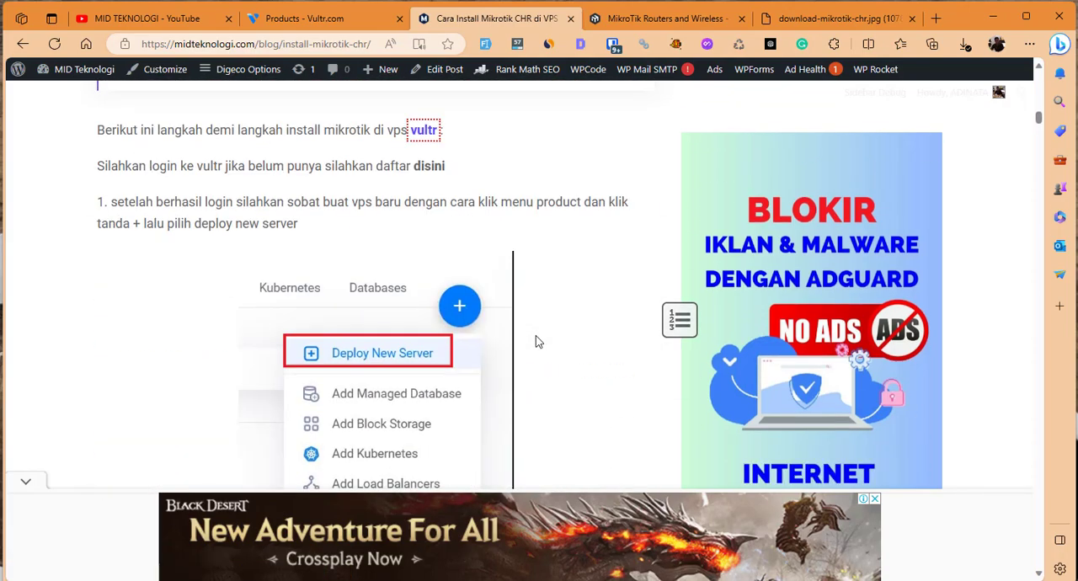
scroll(540, 341, down, 15)
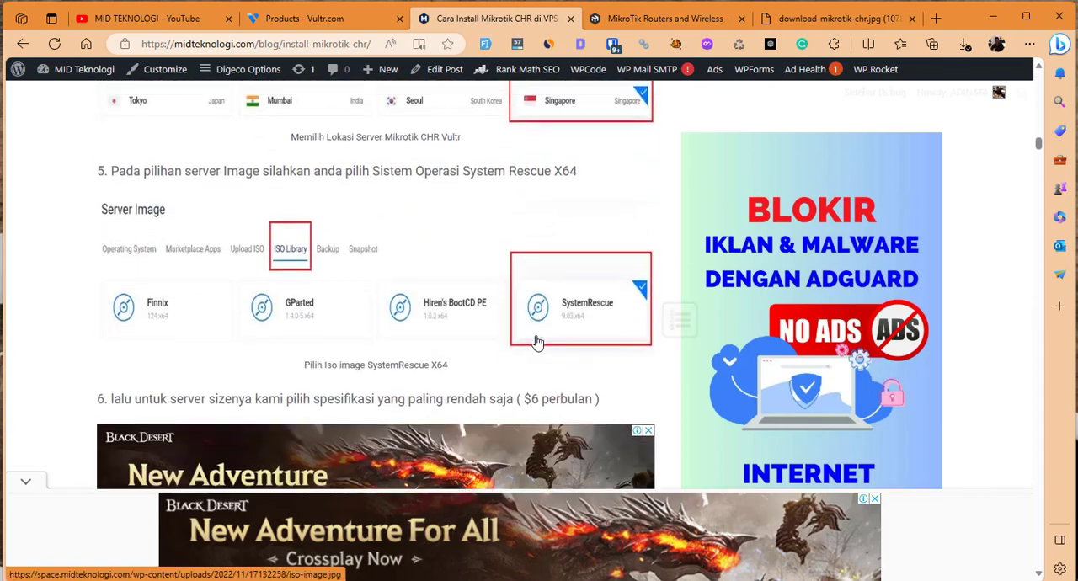
scroll(537, 341, down, 15)
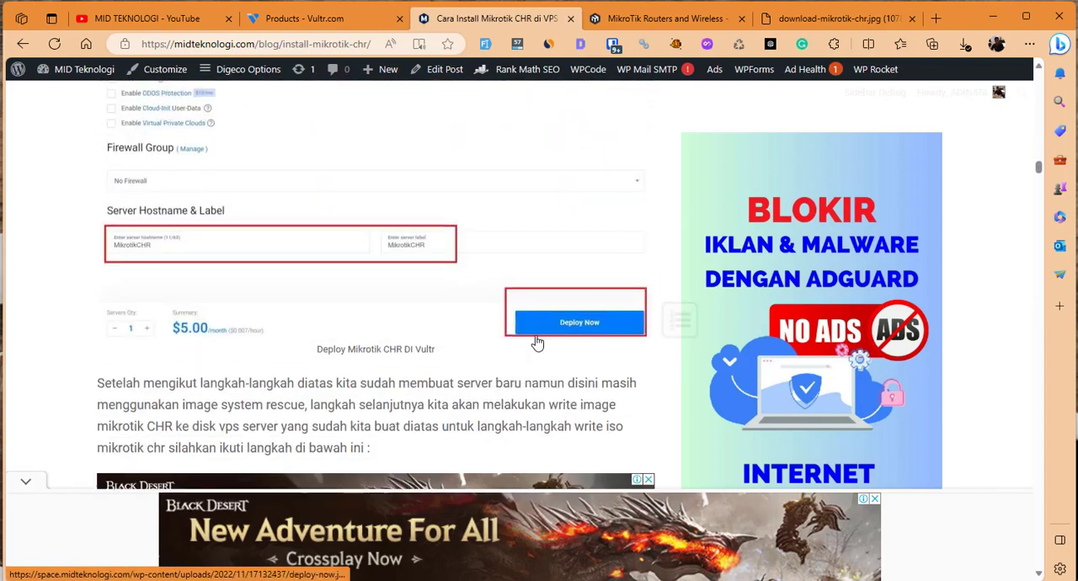
scroll(537, 341, down, 15)
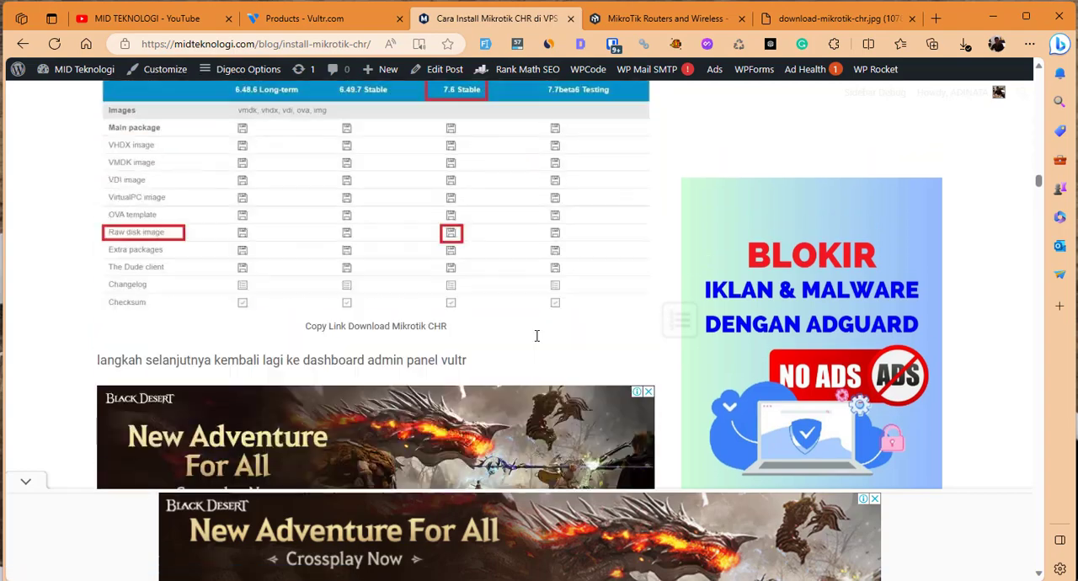
scroll(537, 336, up, 1)
scroll(536, 337, down, 5)
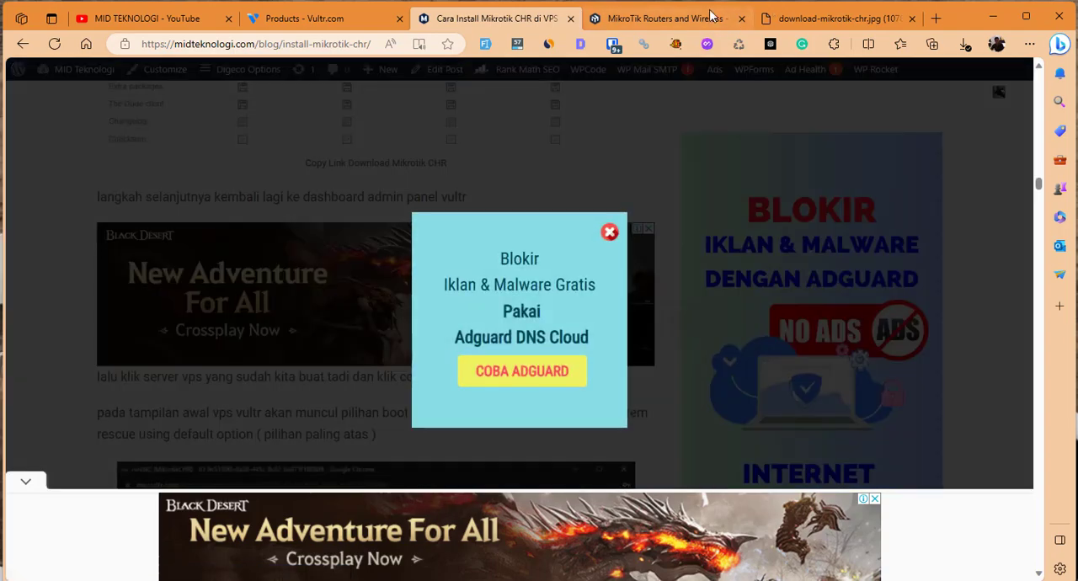
Copy the 7.11.2 Stable raw disk image link for Cloud Hosted Router from the MikroTik download page.
click(712, 17)
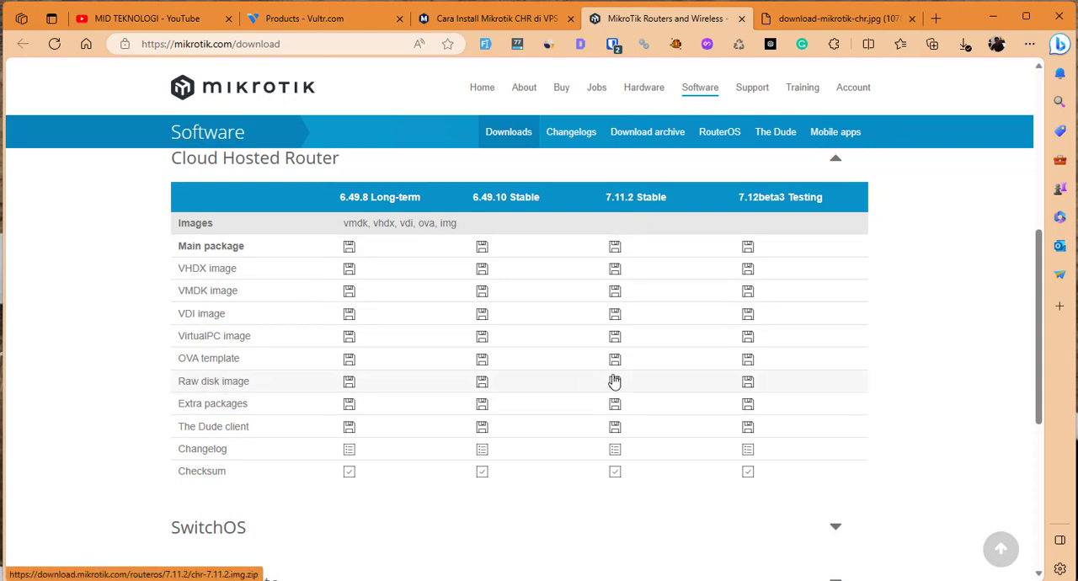
drag(169, 383, 234, 382)
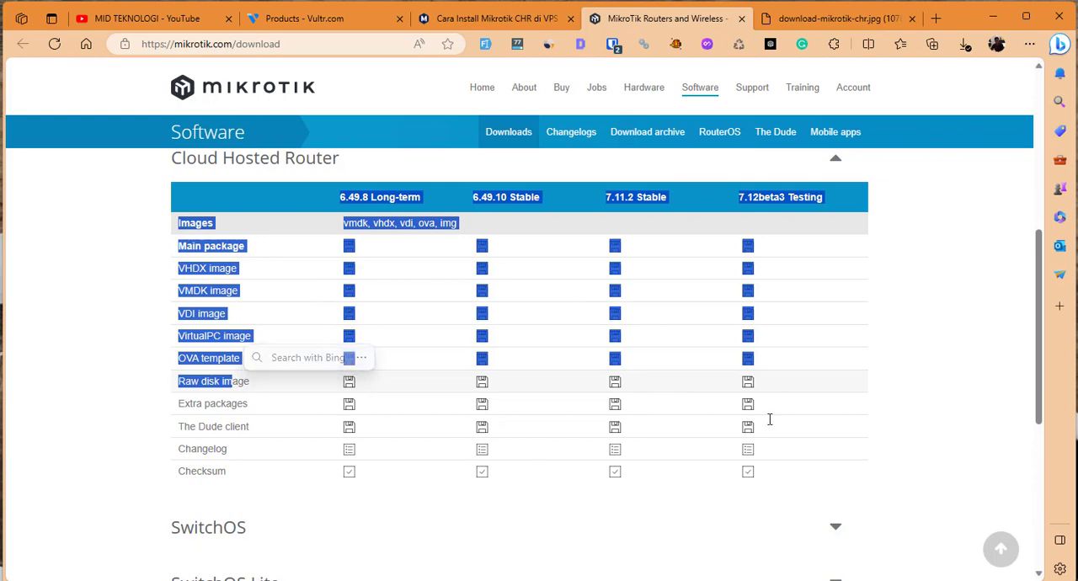
click(891, 423)
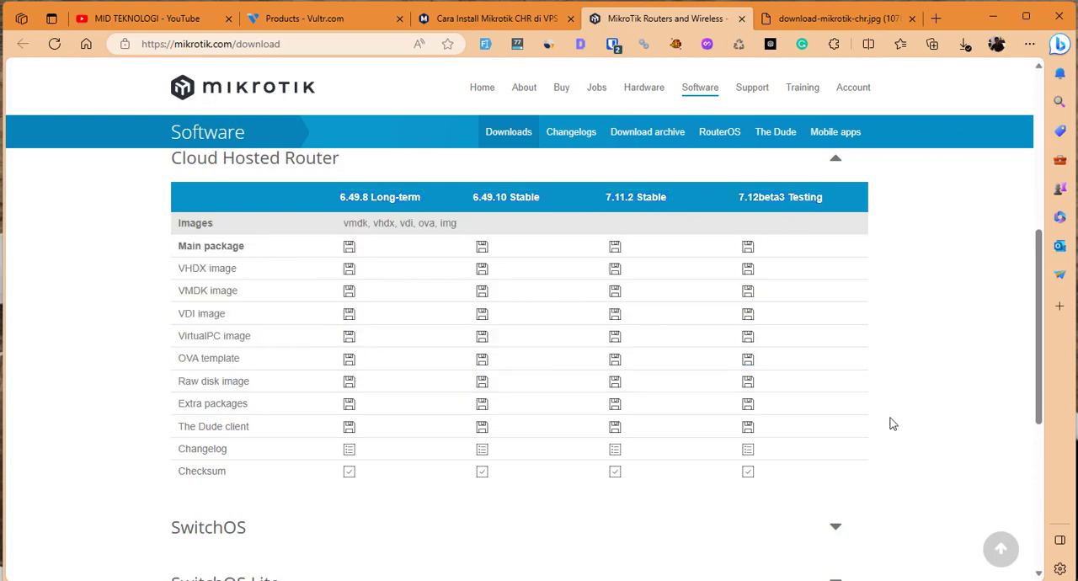
right_click(615, 389)
click(638, 379)
Switch to a new Notepad window, paste the CHR image link, and enlarge the text.
key(super+r)
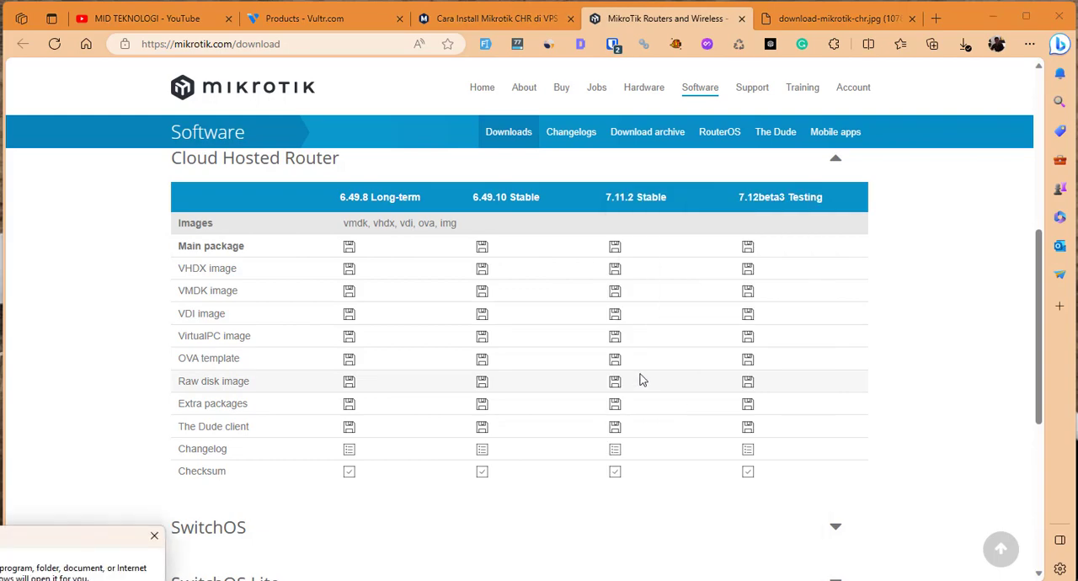
key(Return)
key(ctrl+v)
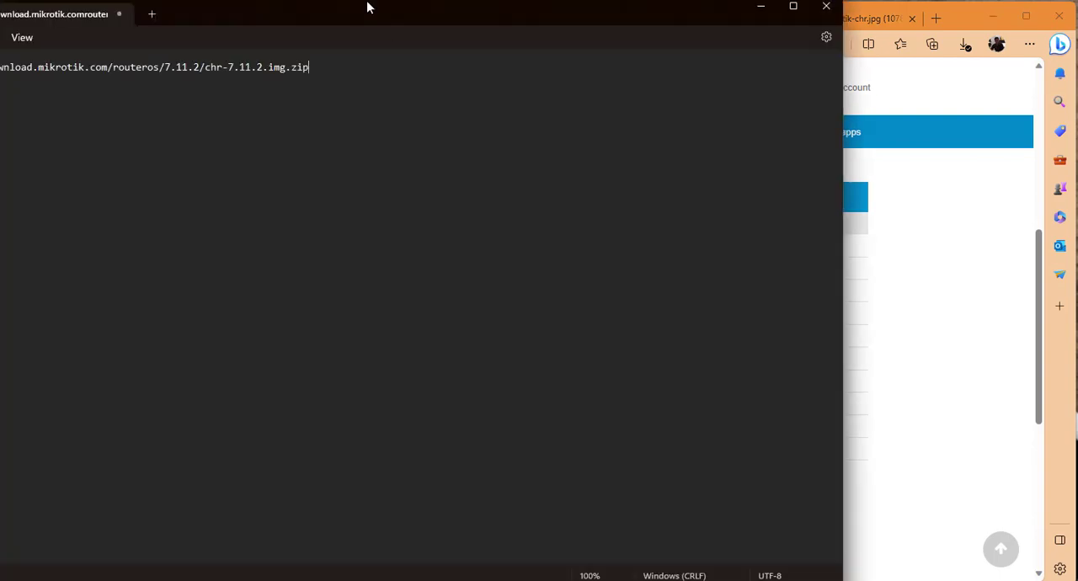
drag(403, 13, 741, 109)
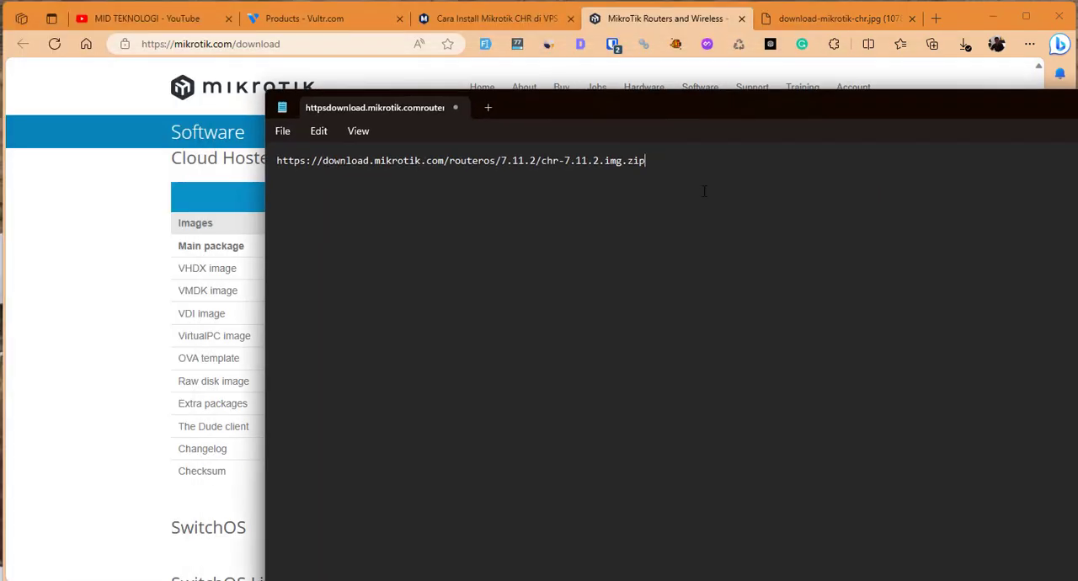
scroll(705, 192, up, 5)
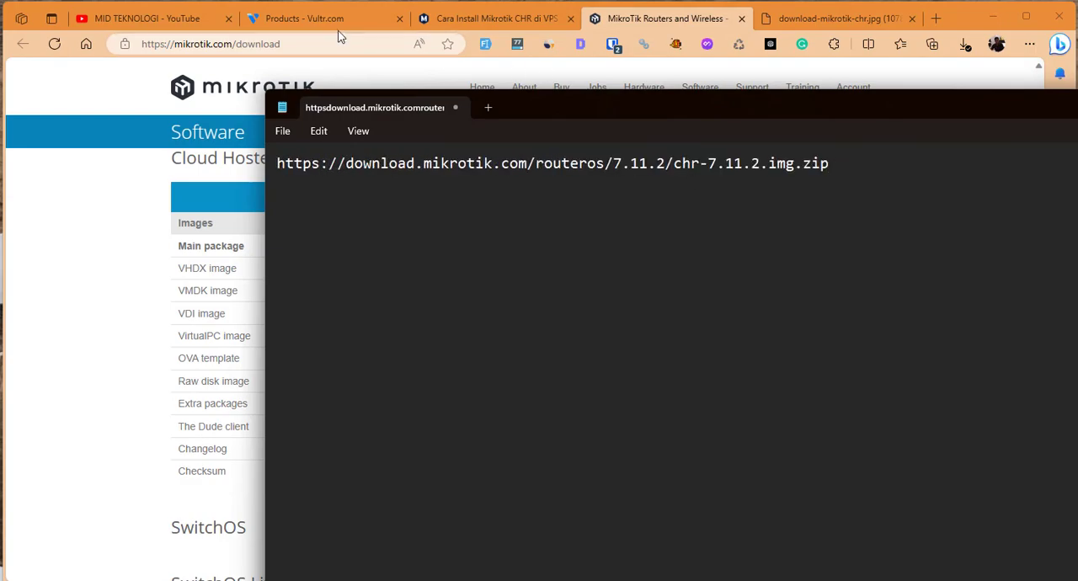
Open the VultrCHR server's management page and check the guide's console instructions.
click(305, 18)
click(285, 337)
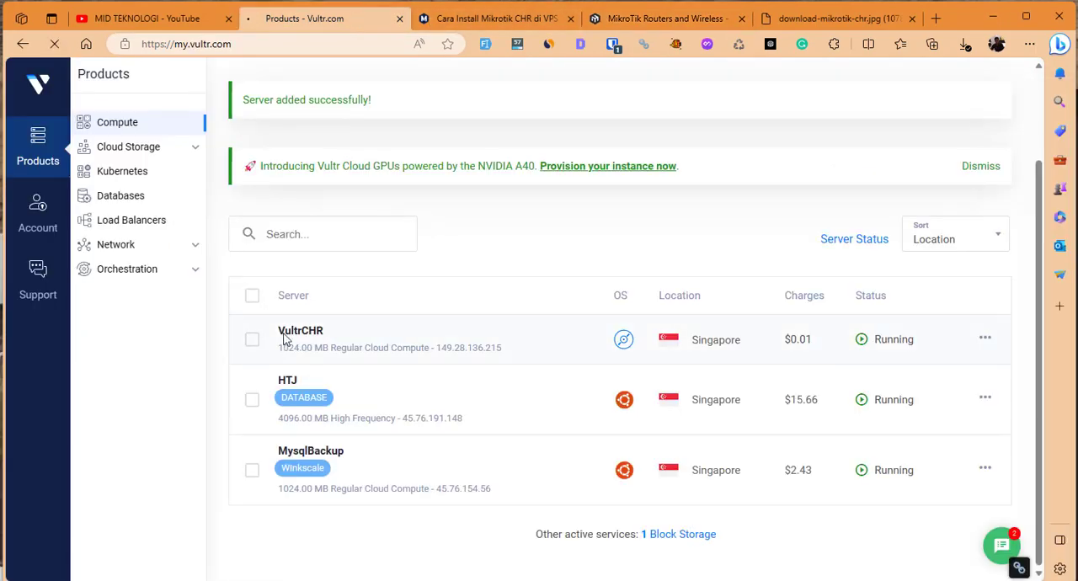
click(440, 18)
click(331, 215)
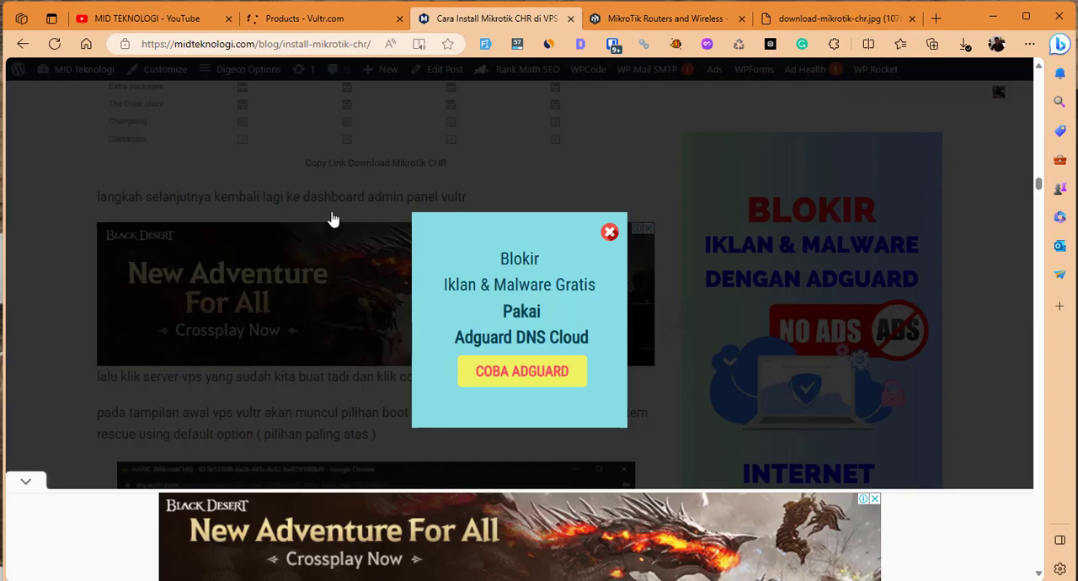
scroll(399, 285, down, 3)
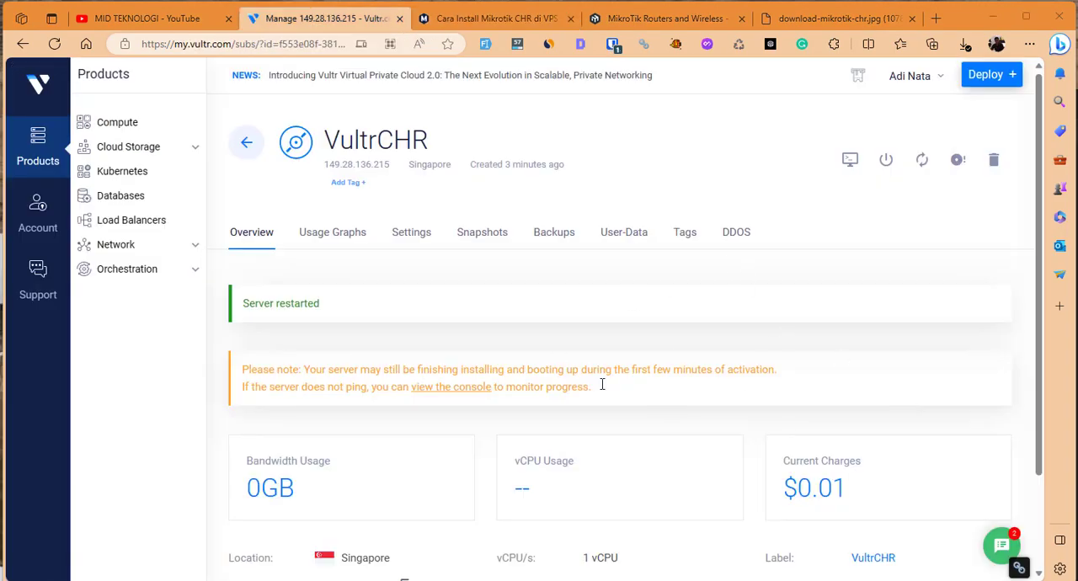
Open the VultrCHR server's console and boot SystemRescue using default options.
click(851, 160)
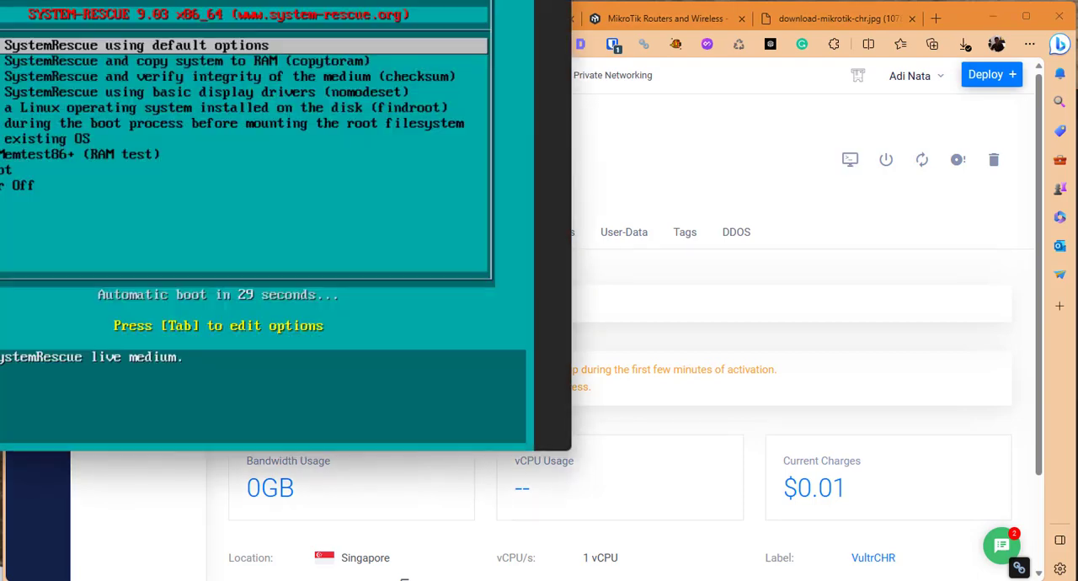
drag(199, 2, 544, 14)
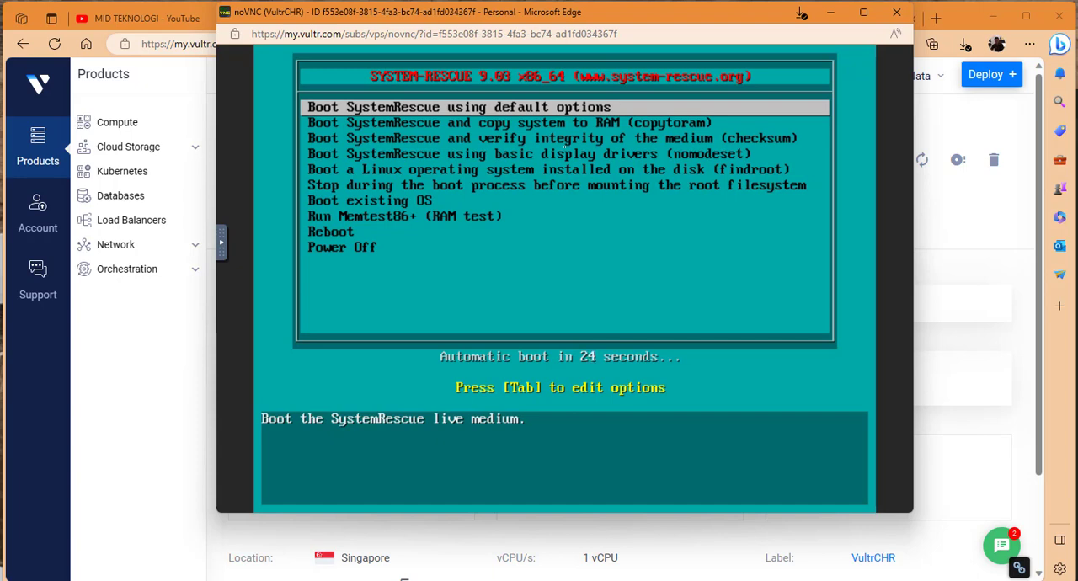
key(Return)
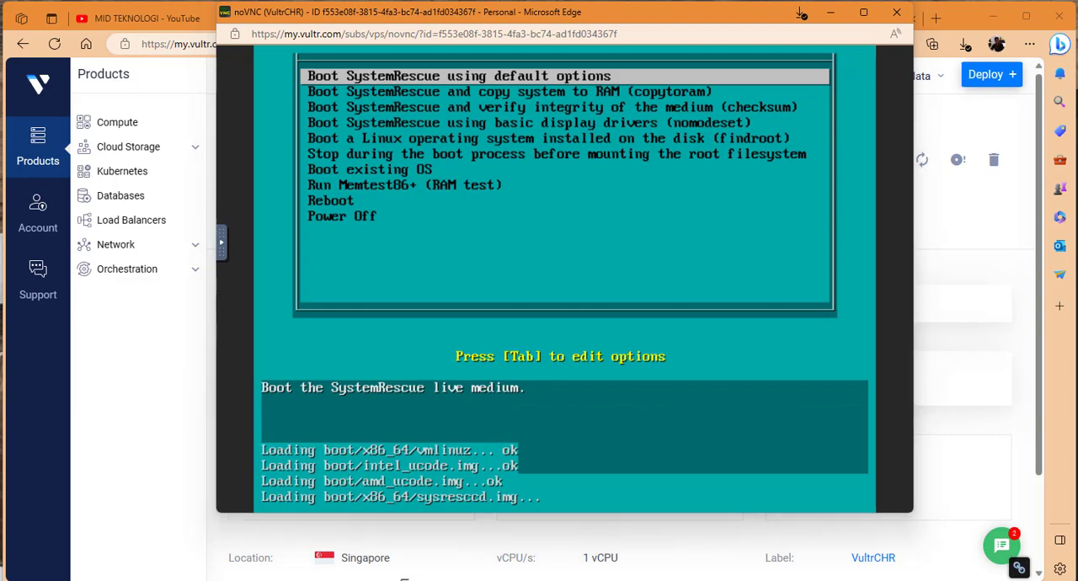
Copy the CHR image link from Notepad, return to the VultrCHR console, and expand the noVNC control bar.
click(733, 580)
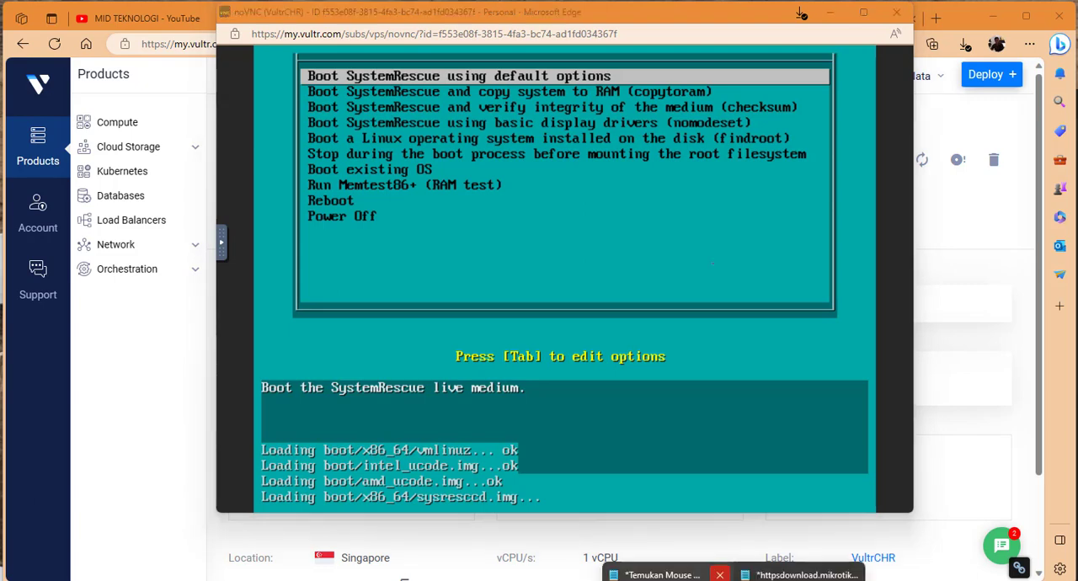
click(804, 575)
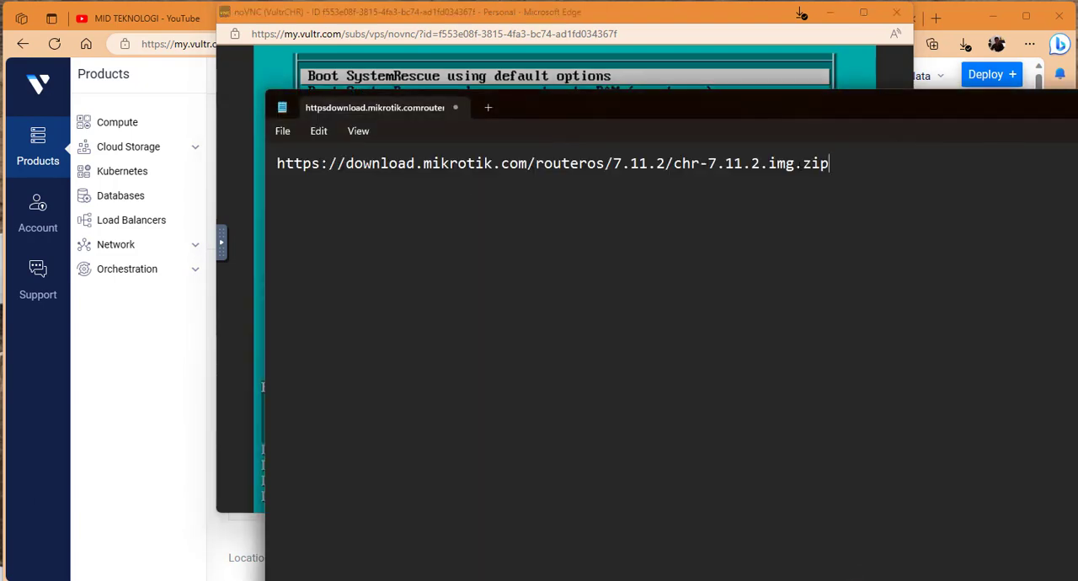
drag(831, 164, 276, 163)
right_click(301, 166)
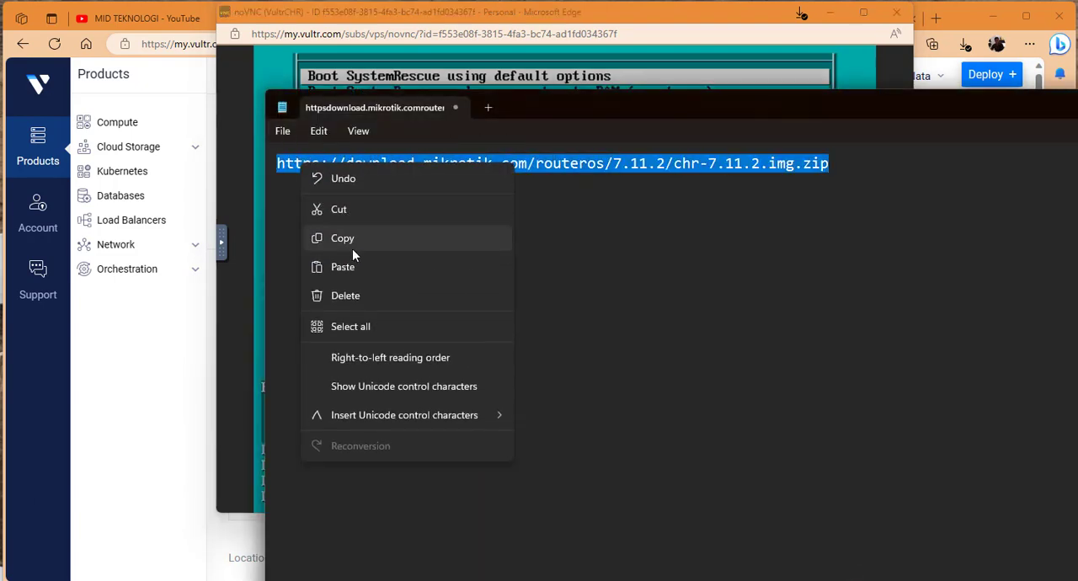
click(353, 243)
click(1077, 107)
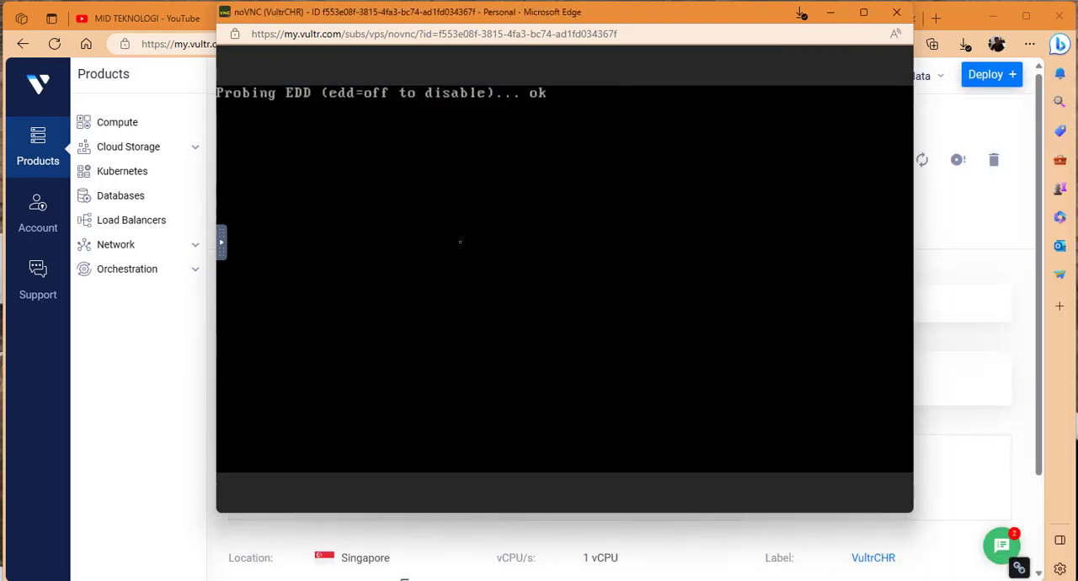
click(224, 244)
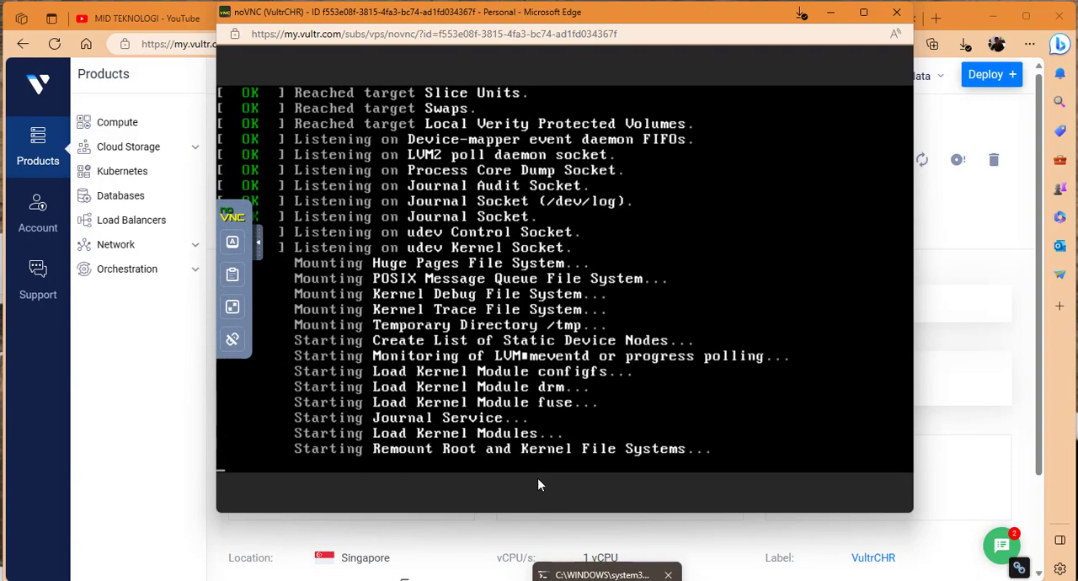
Check the blog guide for the wget download command and return to the VultrCHR console.
mouse_move(770, 580)
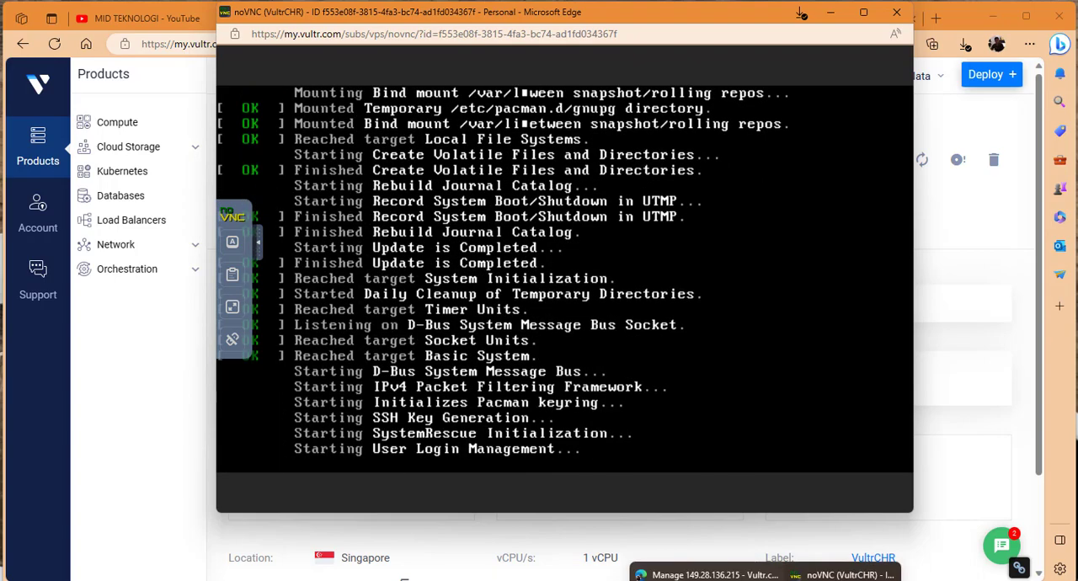
click(706, 578)
click(505, 18)
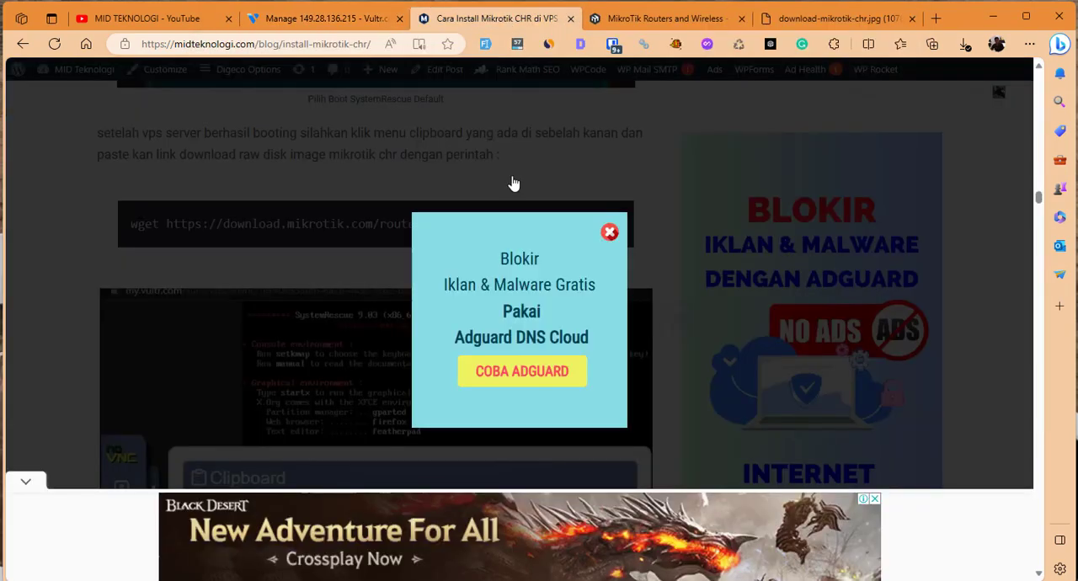
scroll(363, 240, up, 1)
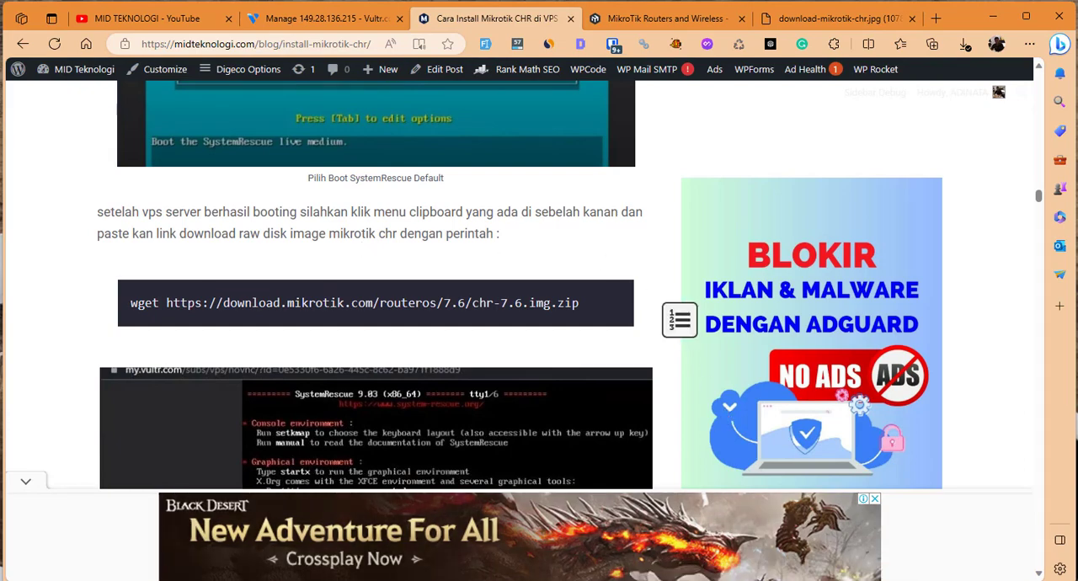
mouse_move(768, 580)
click(834, 577)
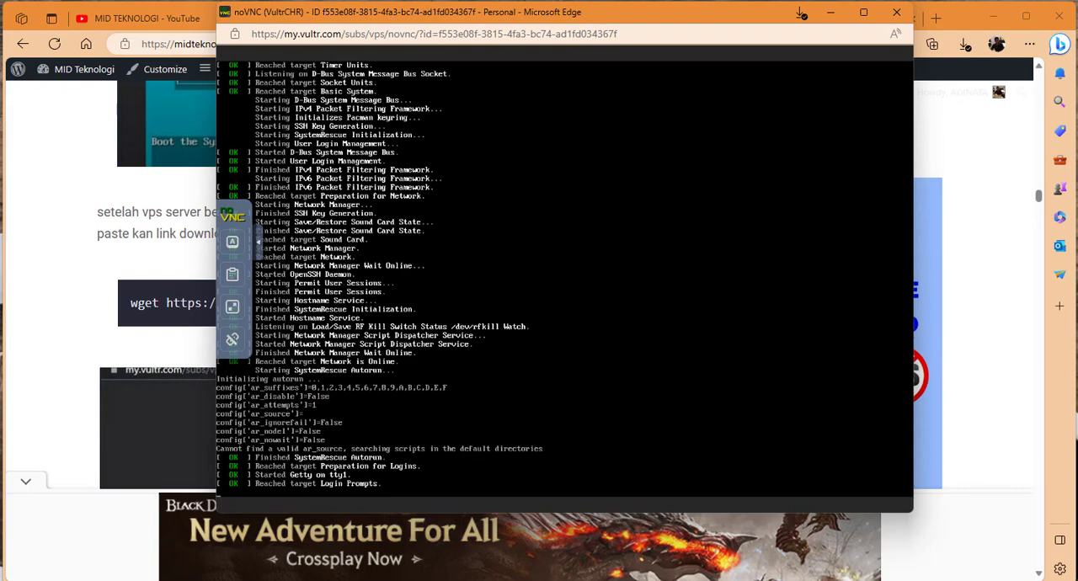
click(233, 274)
click(341, 269)
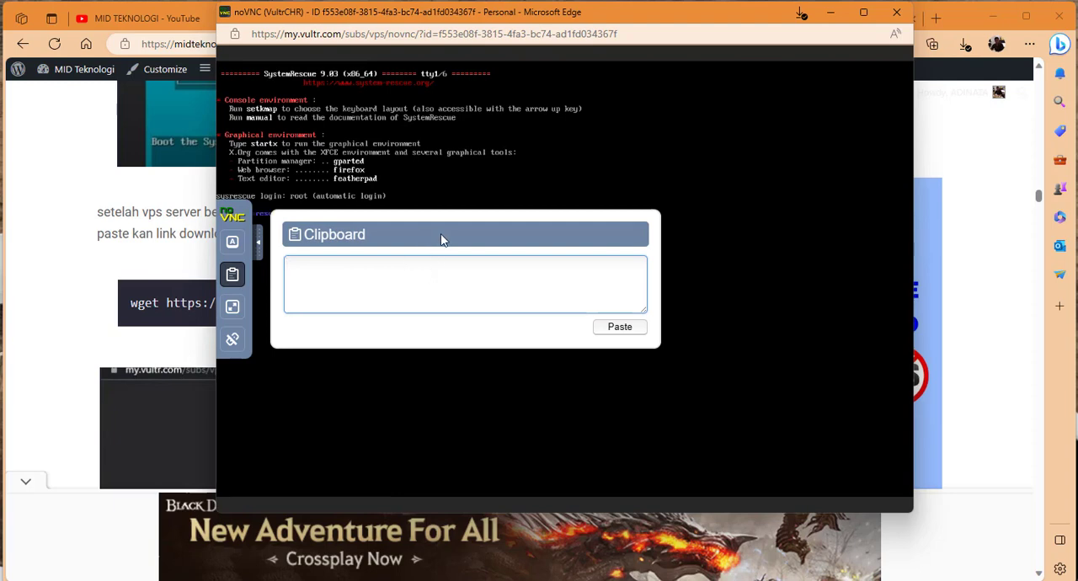
key(ctrl+v)
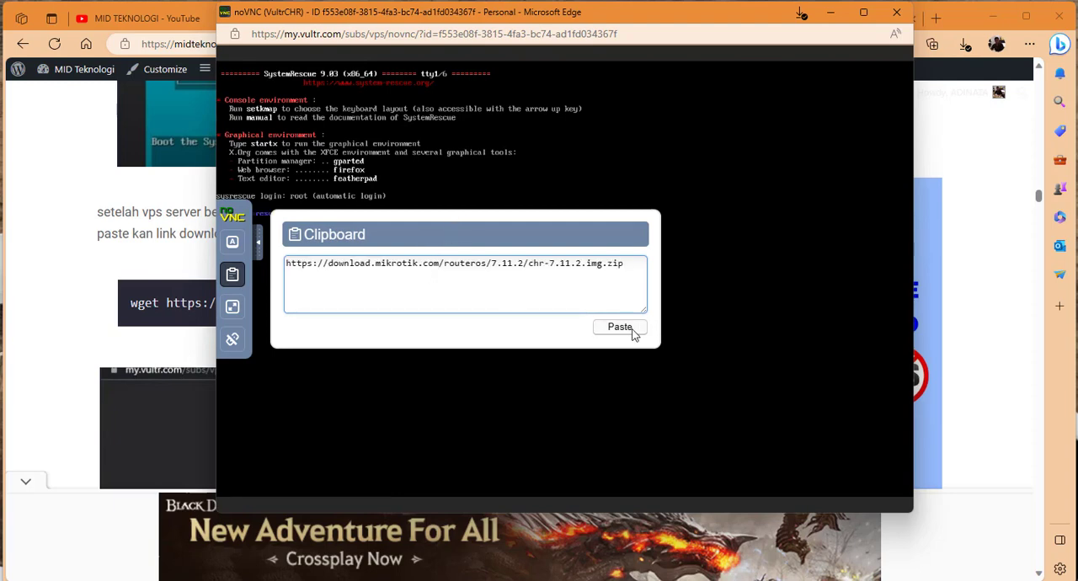
triple_click(402, 283)
click(261, 253)
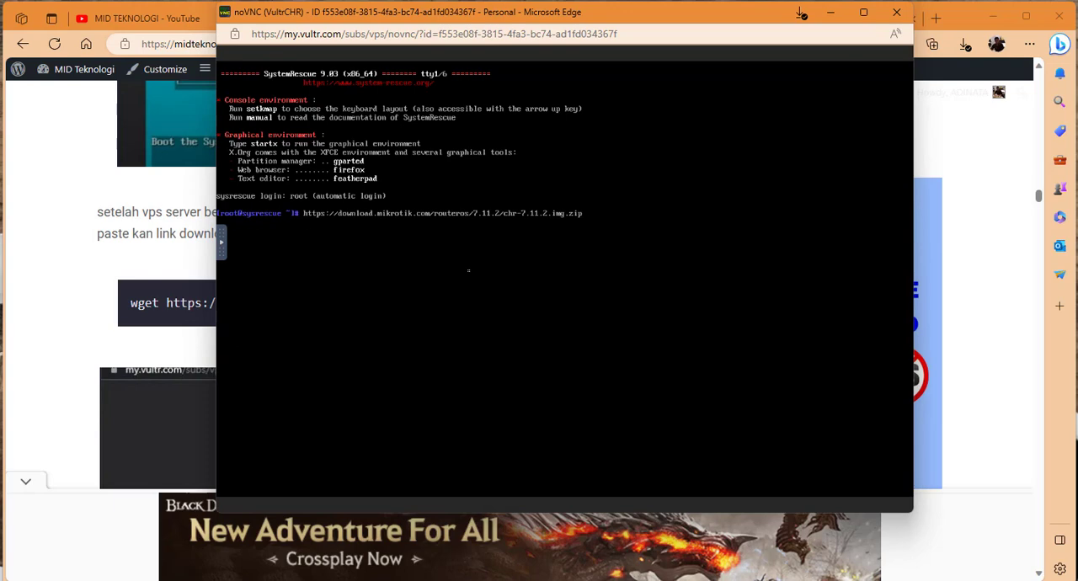
Cancel the command line holding only the pasted link and leave the new prompt empty.
key(ctrl+c)
text(w)
key(BackSpace)
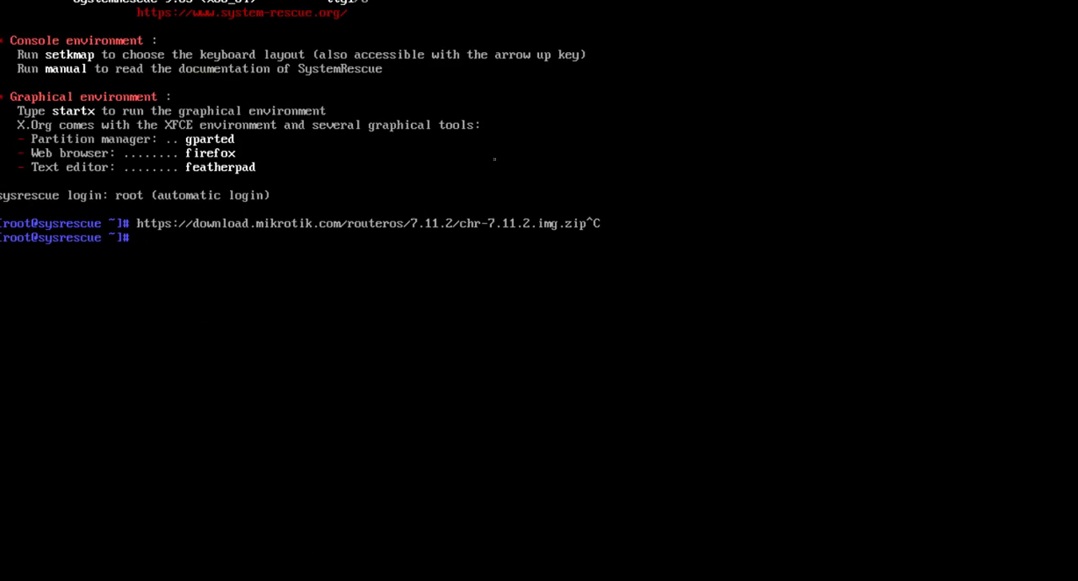
text(wget)
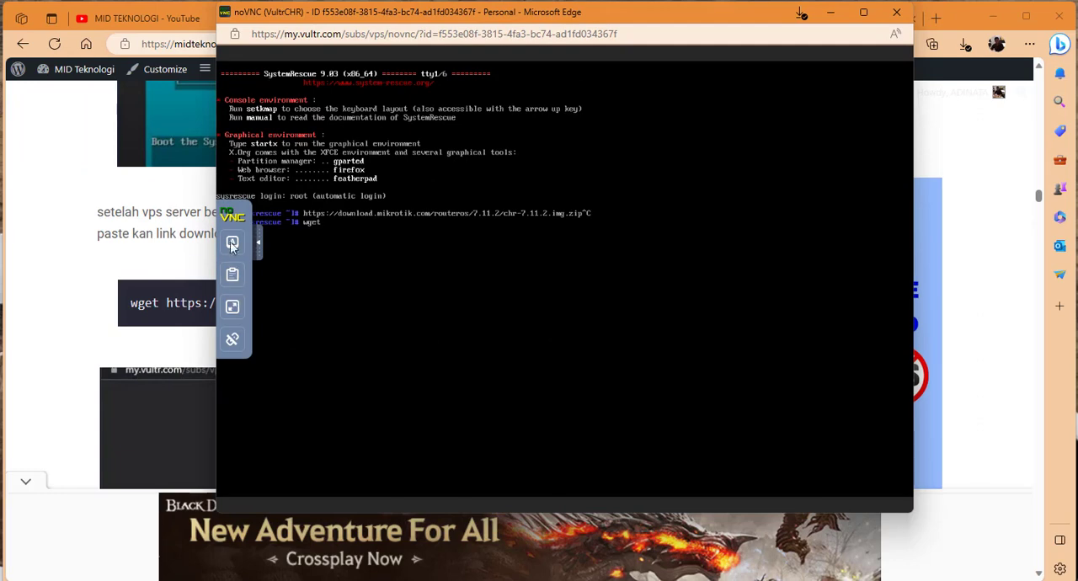
click(257, 244)
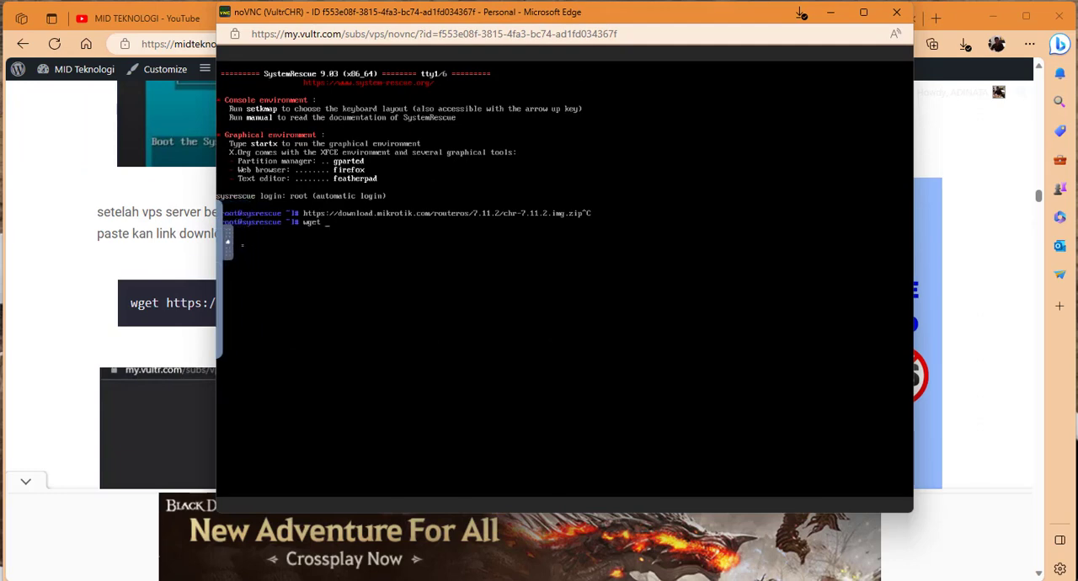
click(234, 238)
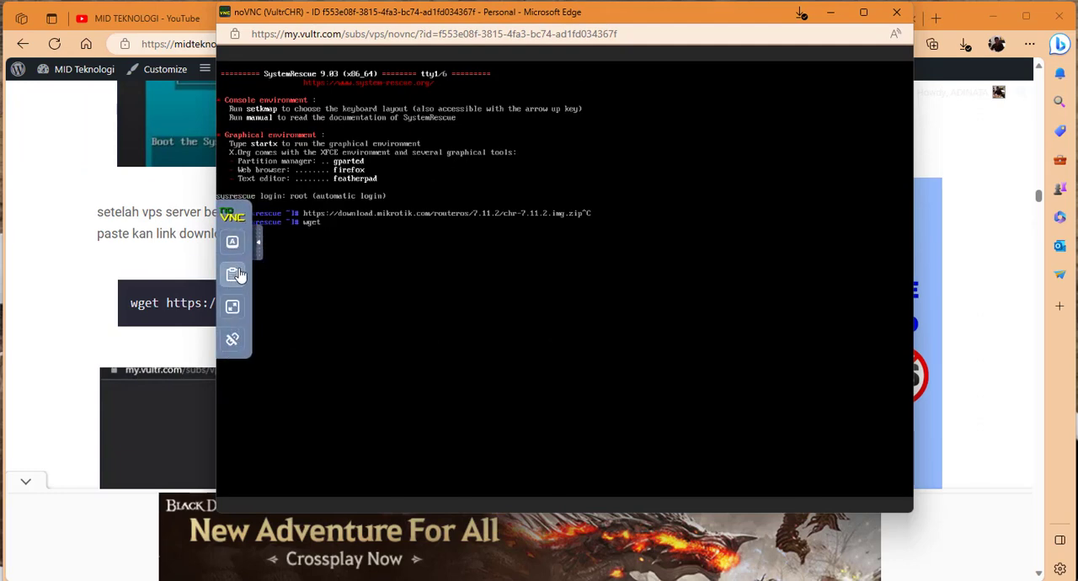
click(235, 276)
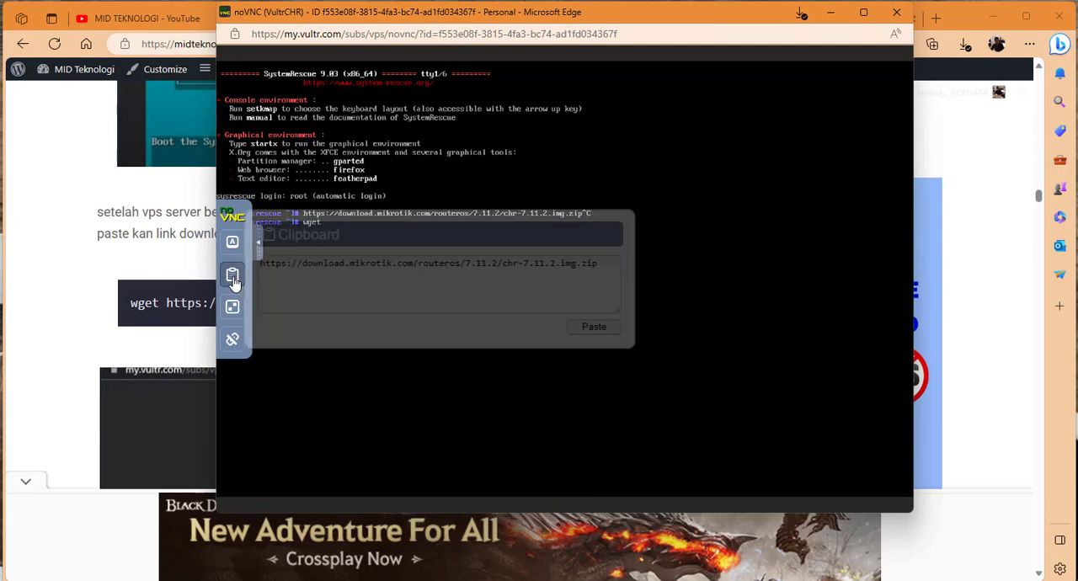
triple_click(381, 277)
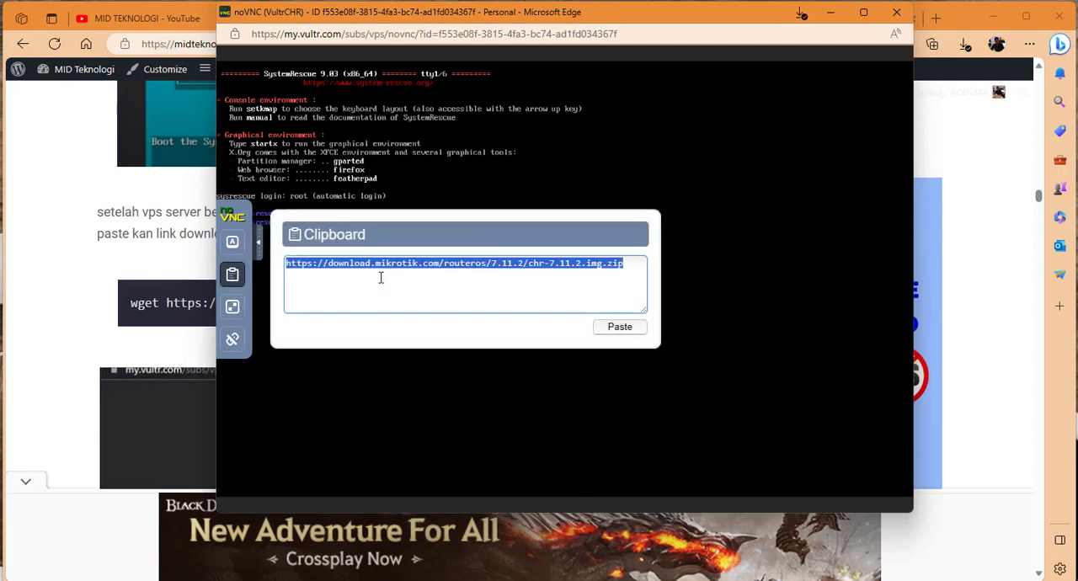
key(BackSpace)
key(ctrl+v)
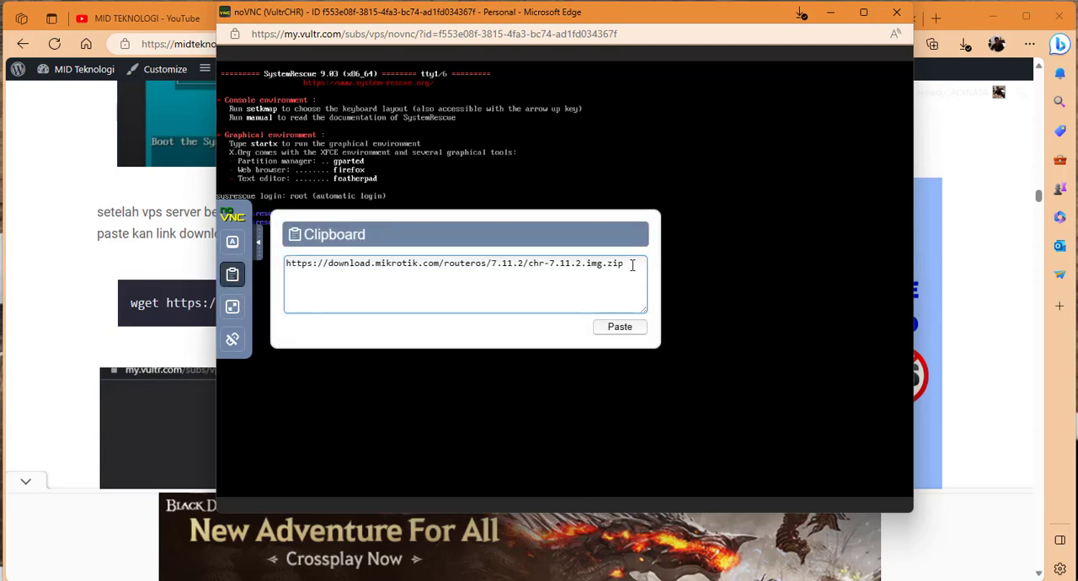
click(617, 330)
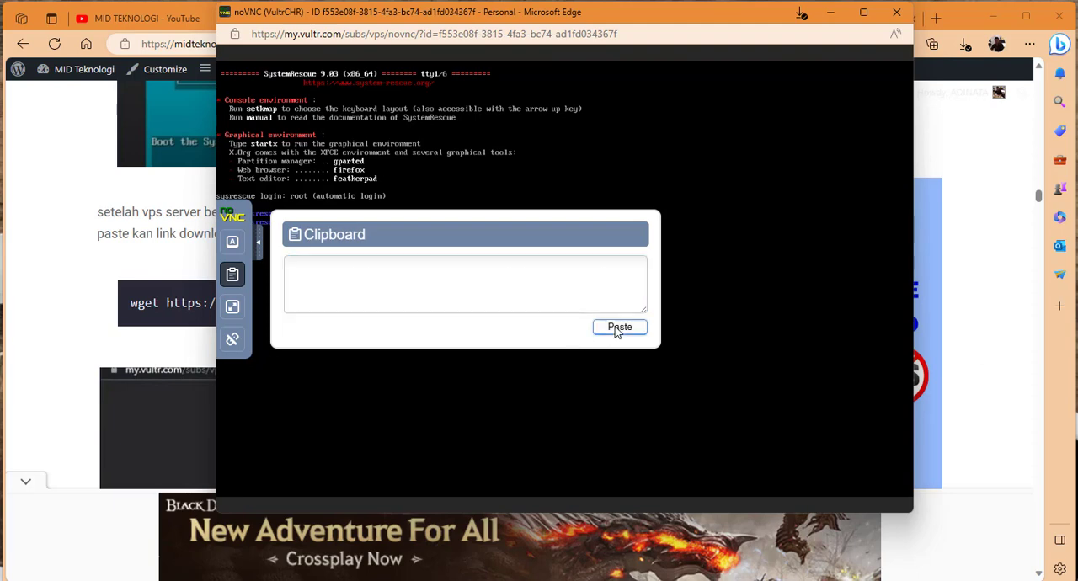
click(261, 250)
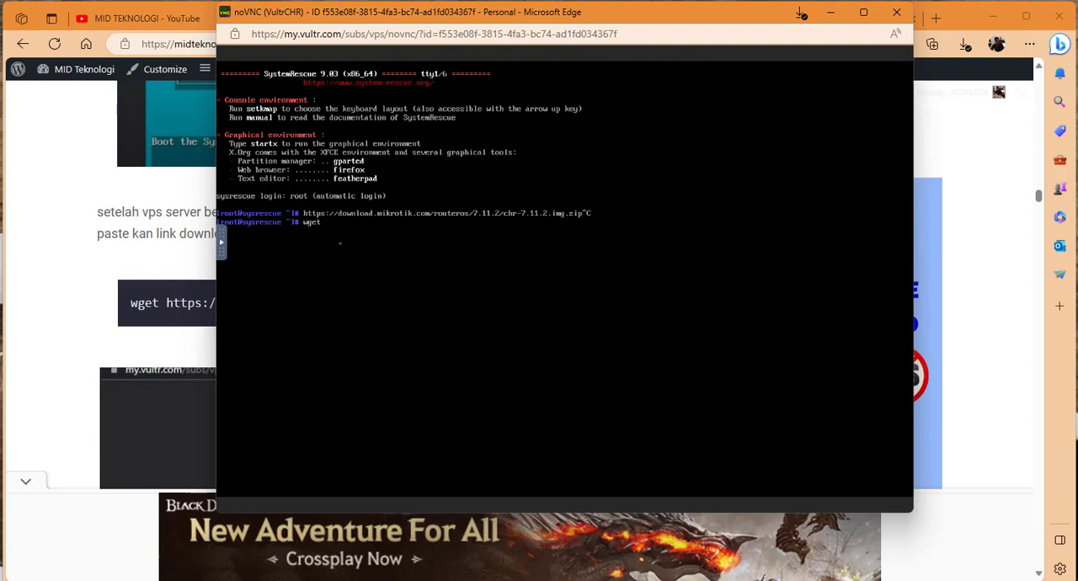
Paste the CHR image link after wget through the noVNC clipboard again and run the download.
click(222, 244)
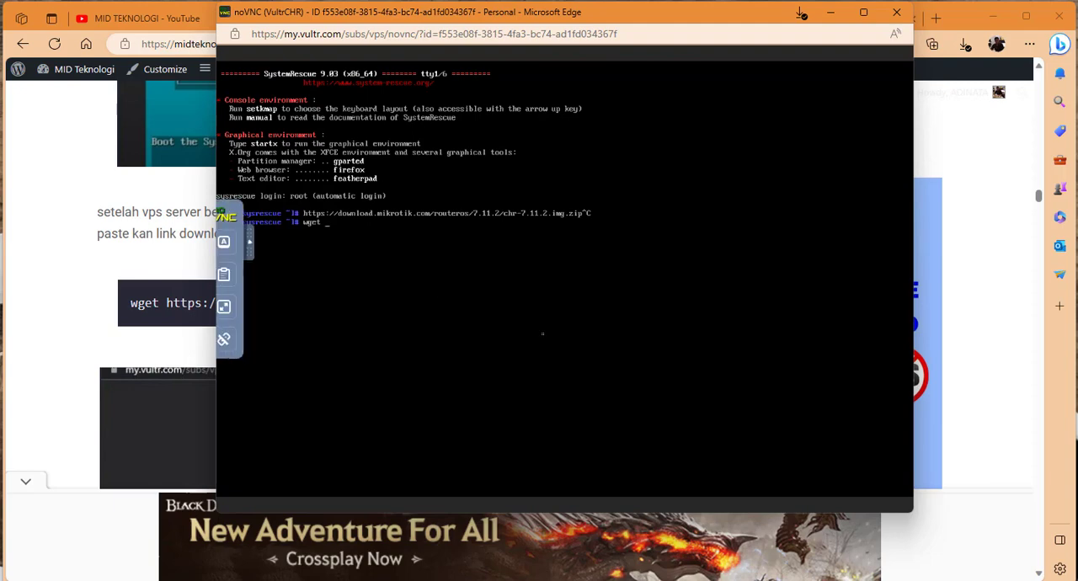
click(232, 274)
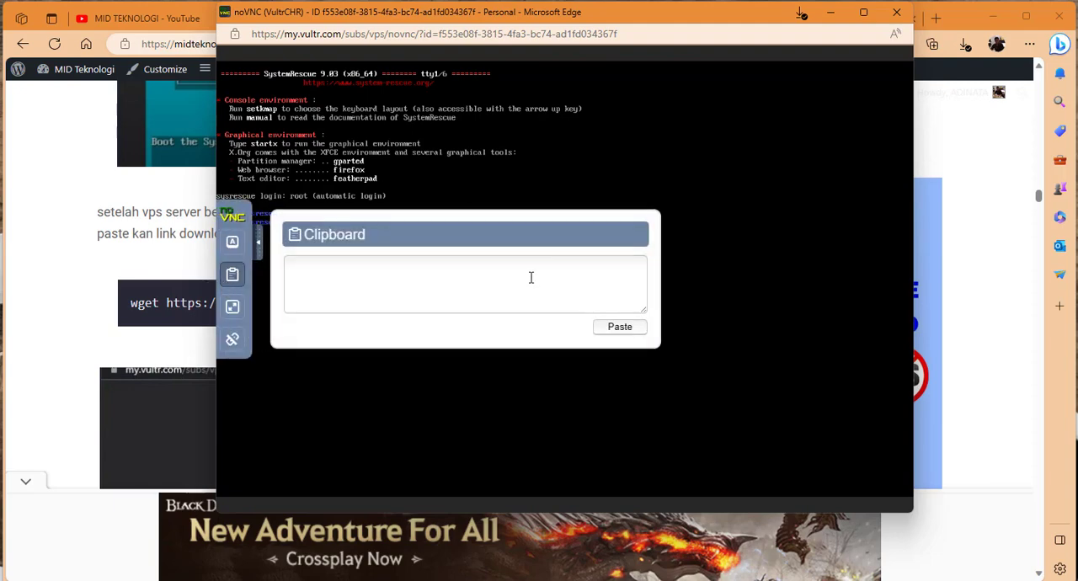
click(568, 295)
click(620, 327)
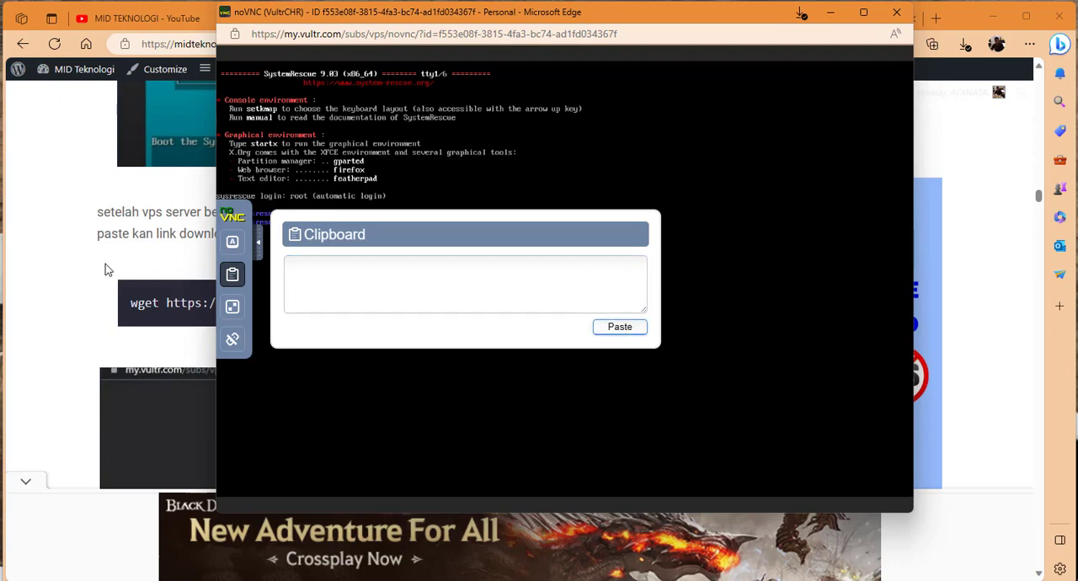
click(258, 243)
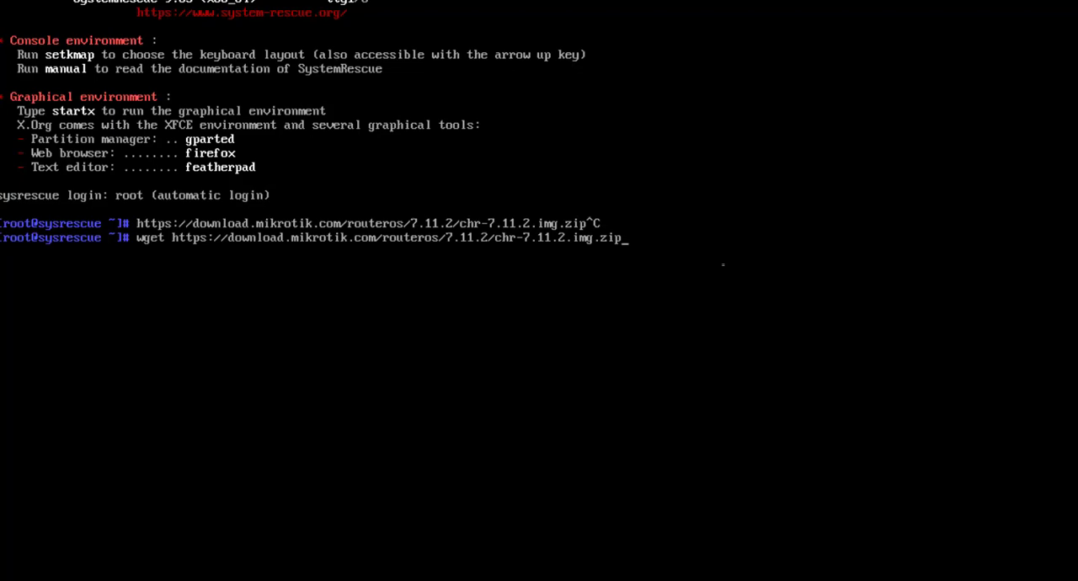
key(Return)
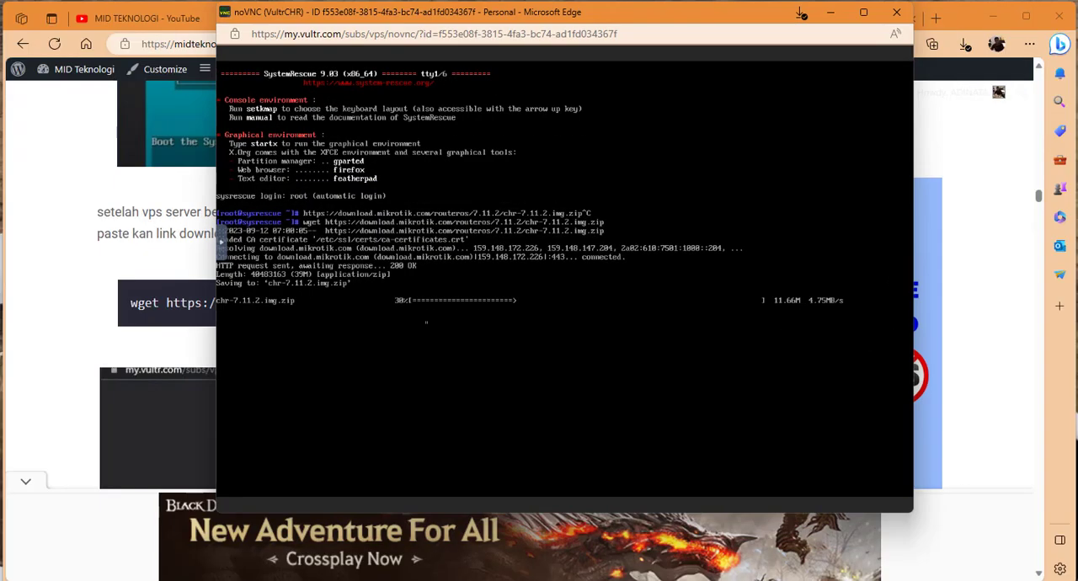
Check the blog guide for the unzip and dd commands that follow the download and return to the VultrCHR console.
click(205, 337)
scroll(207, 337, down, 8)
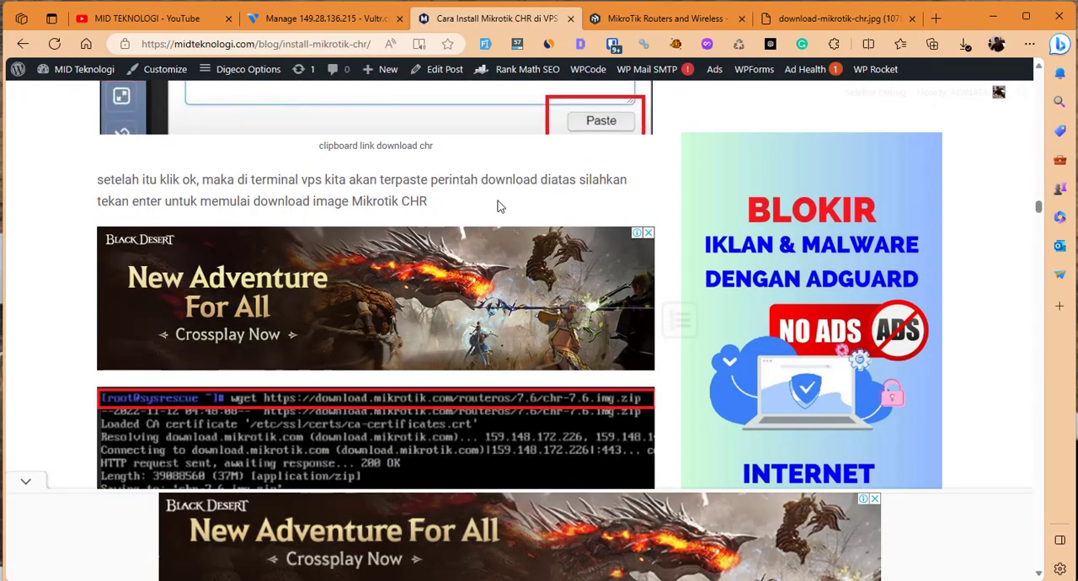
scroll(499, 215, down, 3)
scroll(499, 217, down, 4)
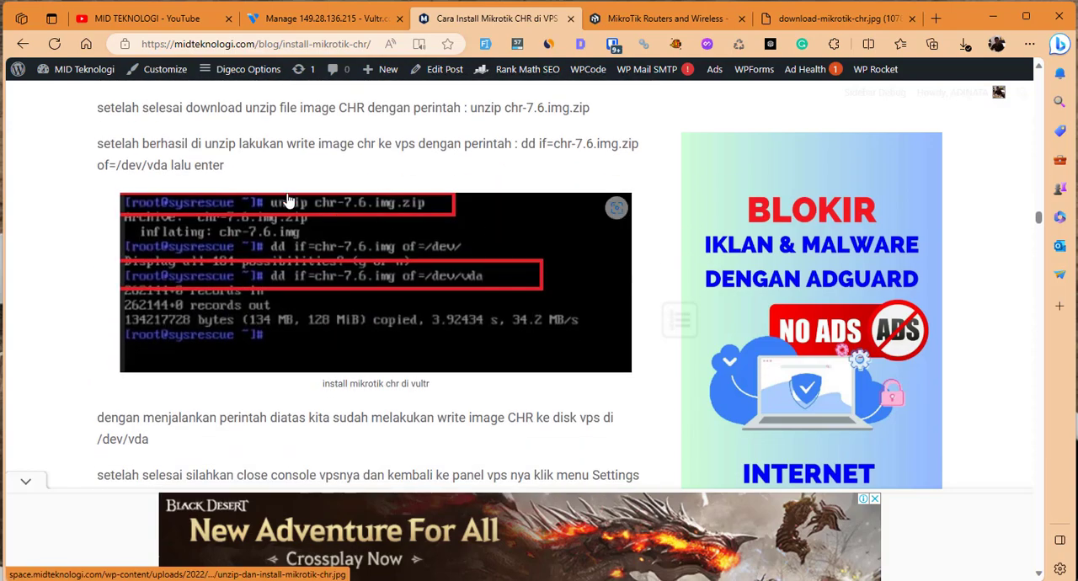
scroll(255, 179, up, 1)
drag(142, 187, 449, 199)
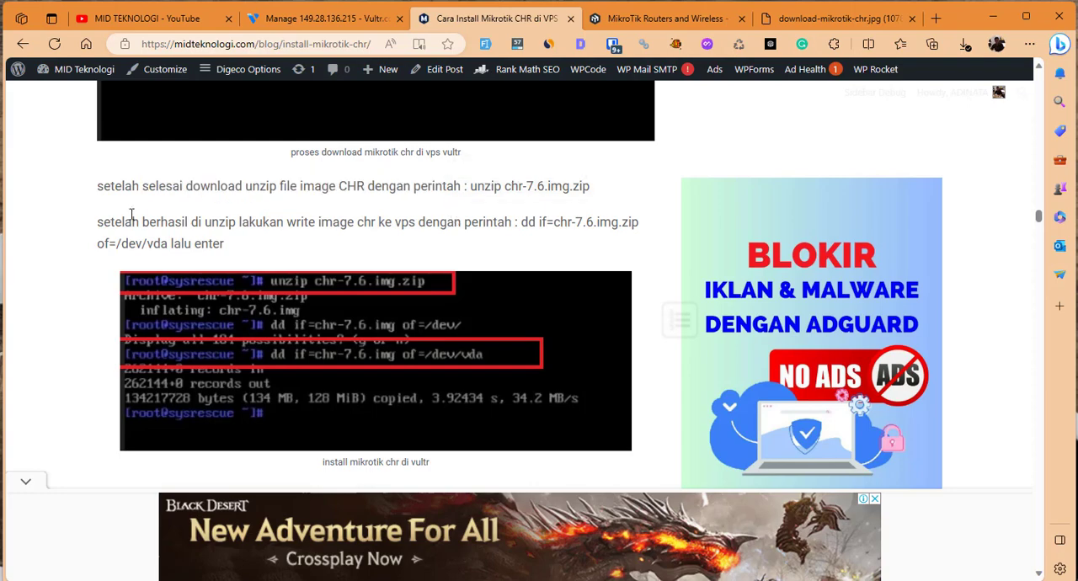
drag(133, 214, 443, 222)
click(455, 241)
mouse_move(767, 580)
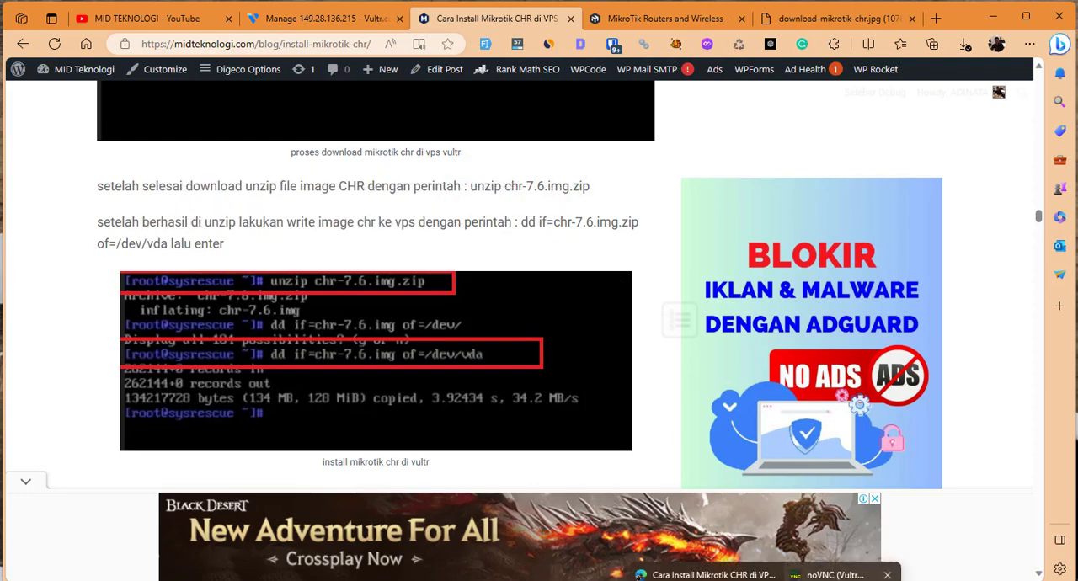
click(826, 578)
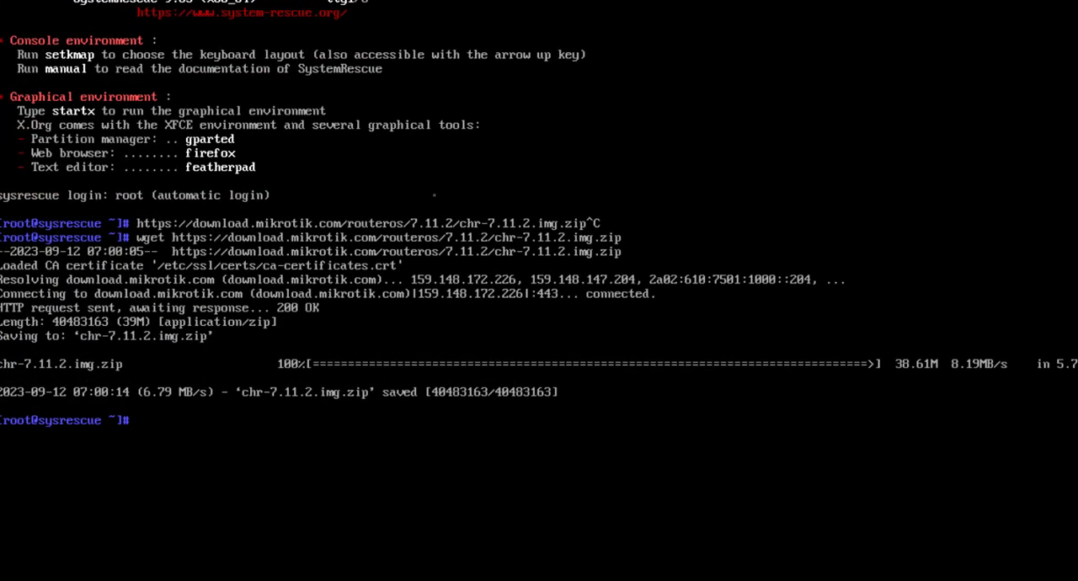
Extract chr-7.11.2.img.zip with unzip, listing the directory's files with ls before and after the extraction.
text(ls)
key(Return)
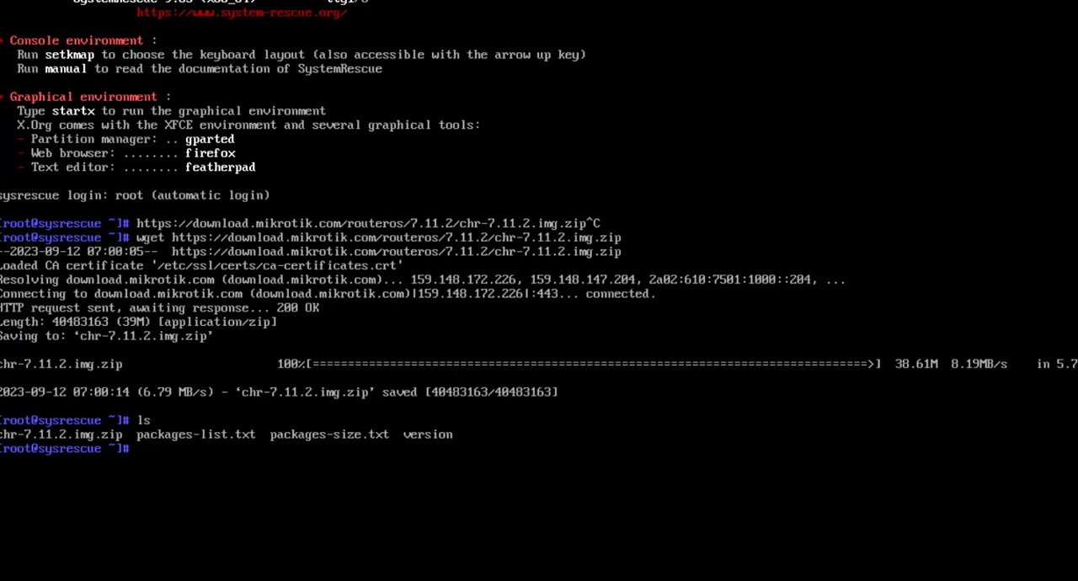
text(unzip c)
key(Tab)
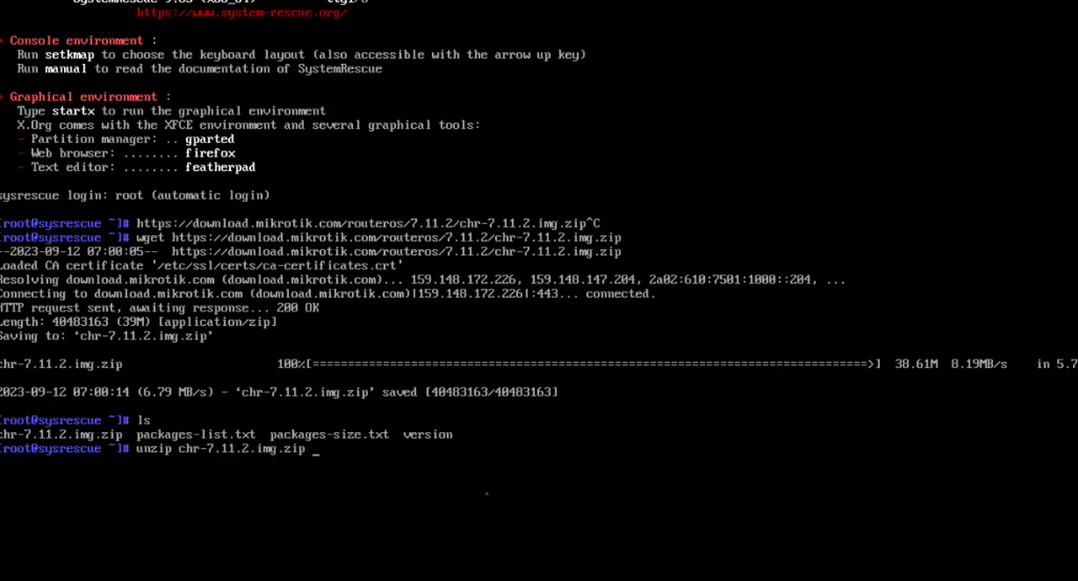
key(Return)
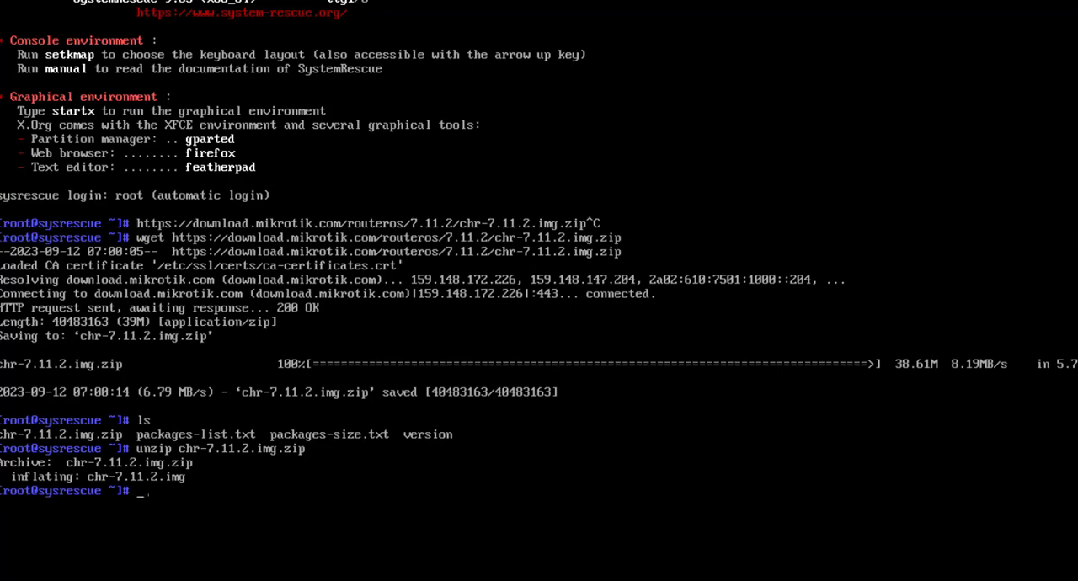
text(ls)
key(Return)
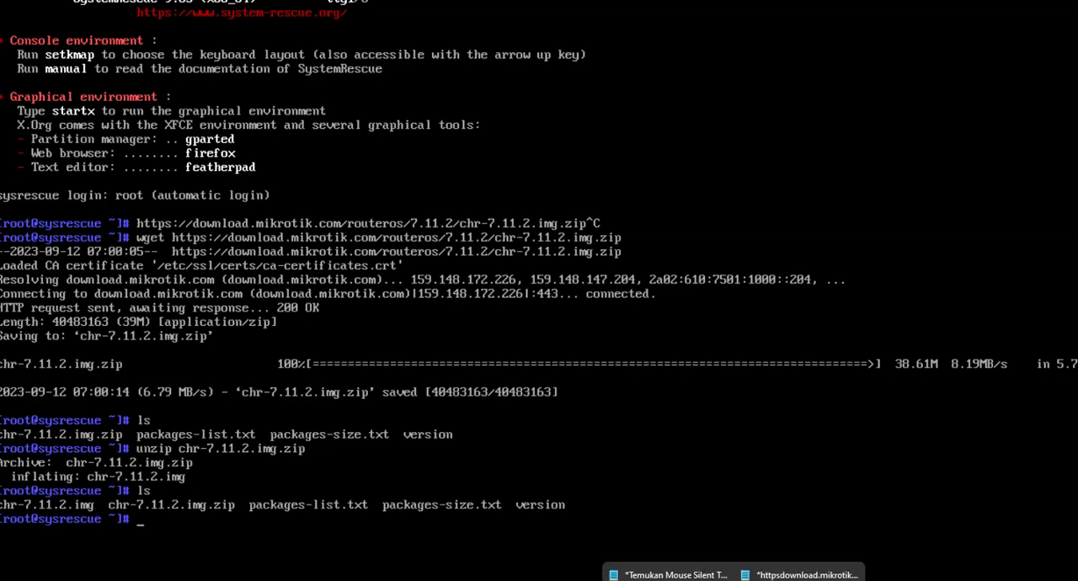
Read the dd command for writing the CHR image to the server disk in the blog guide.
mouse_move(765, 580)
click(678, 575)
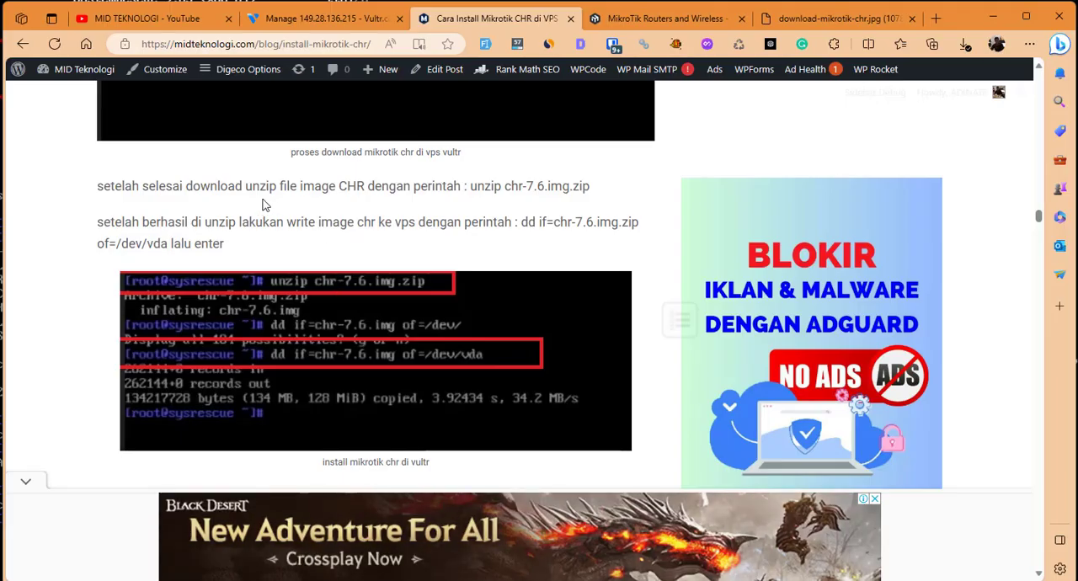
scroll(416, 245, down, 2)
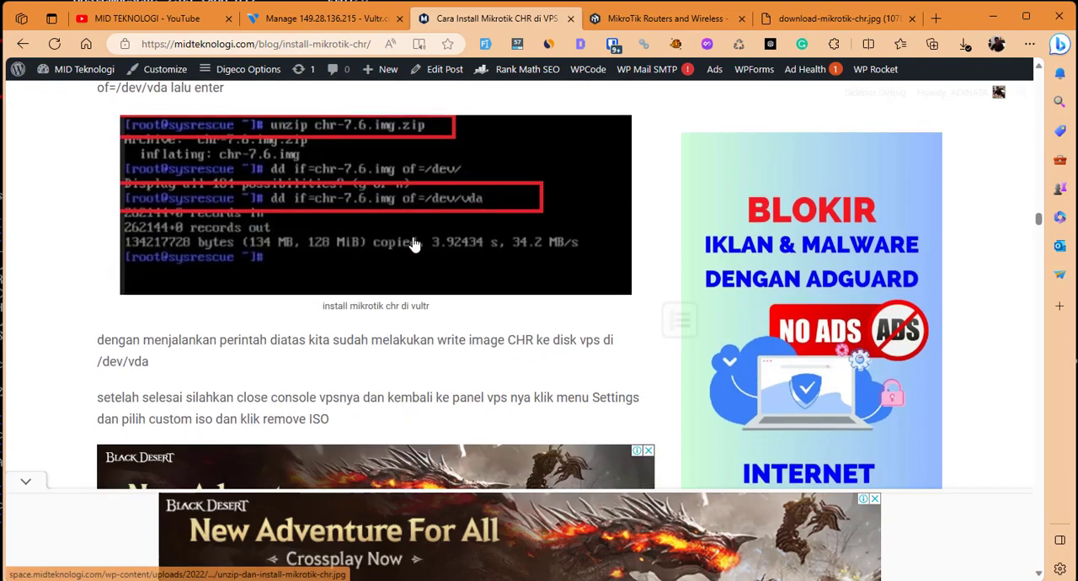
scroll(503, 166, up, 1)
drag(522, 143, 171, 163)
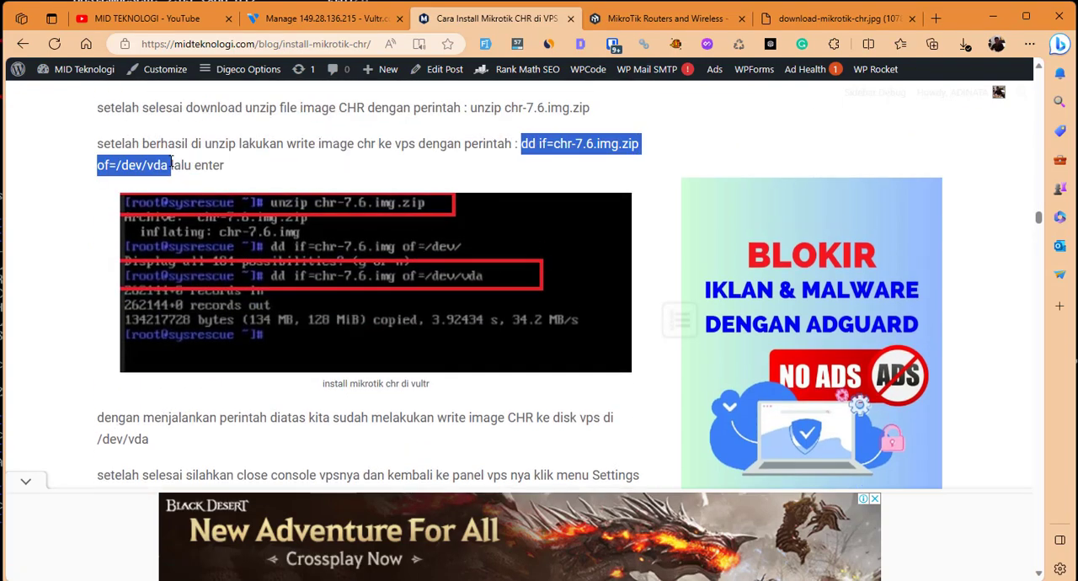
click(568, 179)
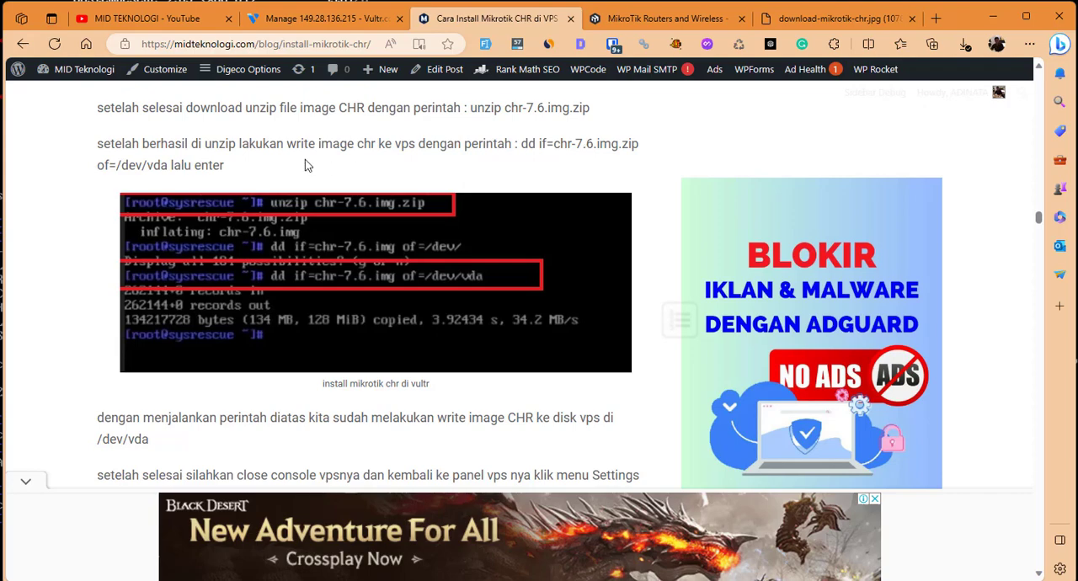
scroll(391, 379, down, 1)
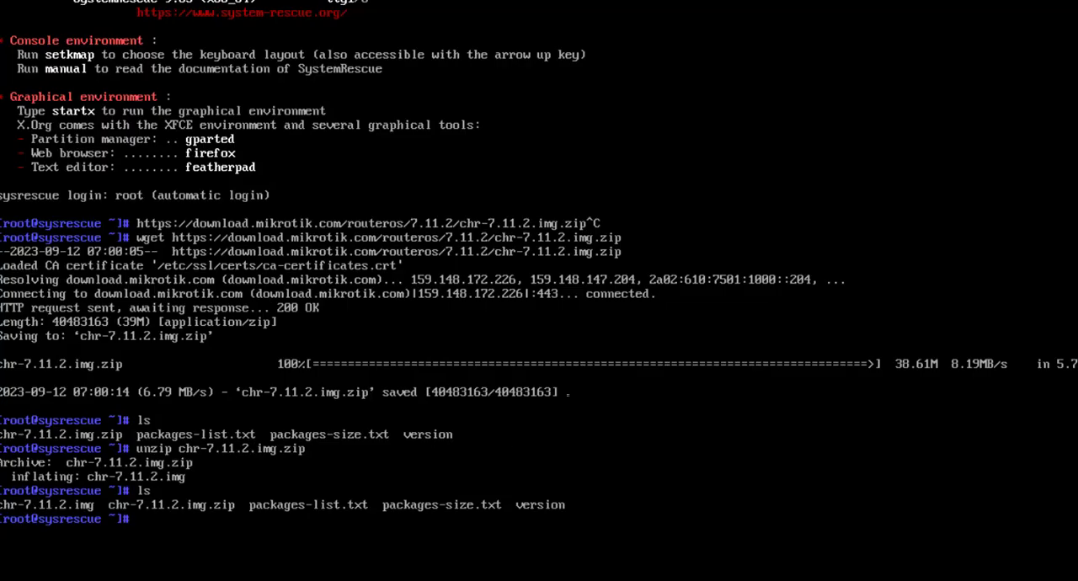
Write the extracted image to the server disk with dd if=chr-7.11.2.img of=/dev/vda in the VultrCHR console.
text(dd if=)
text(chr-)
key(Tab)
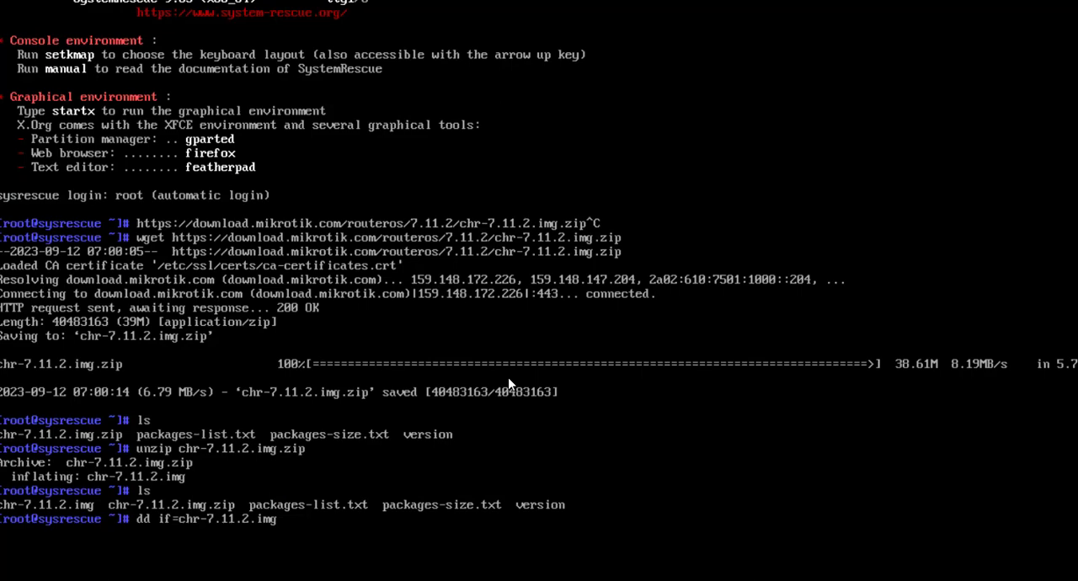
text(of=)
text(/dev/)
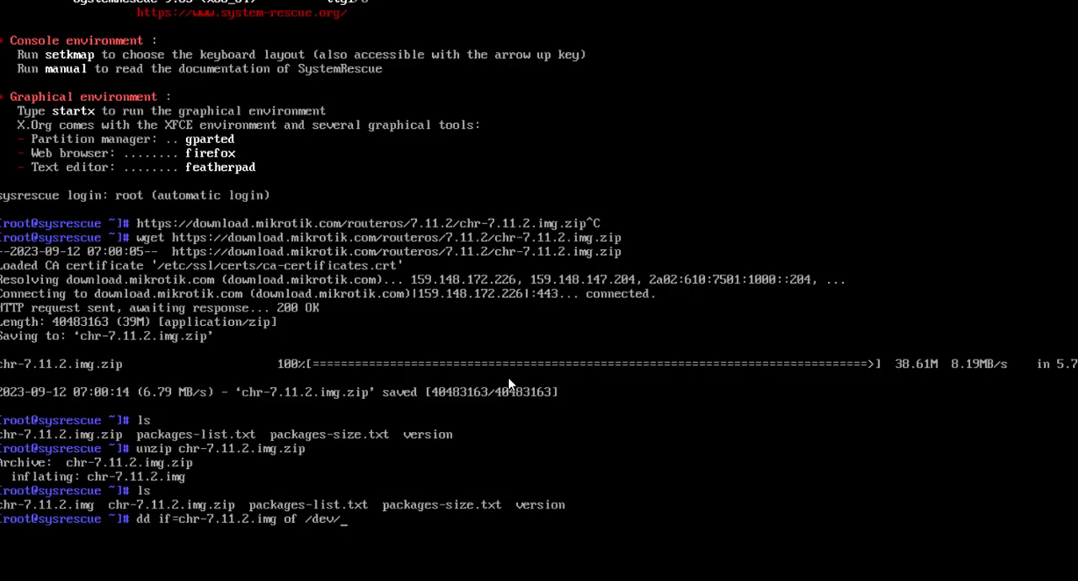
key(BackSpace)
key(BackSpace)
key(BackSpace)
key(BackSpace)
text(/dev/vda)
key(alt+Tab)
key(alt+Tab)
Review the blog guide's instructions for removing the custom ISO, return to the VultrCHR console and move its window aside.
mouse_move(766, 580)
click(684, 576)
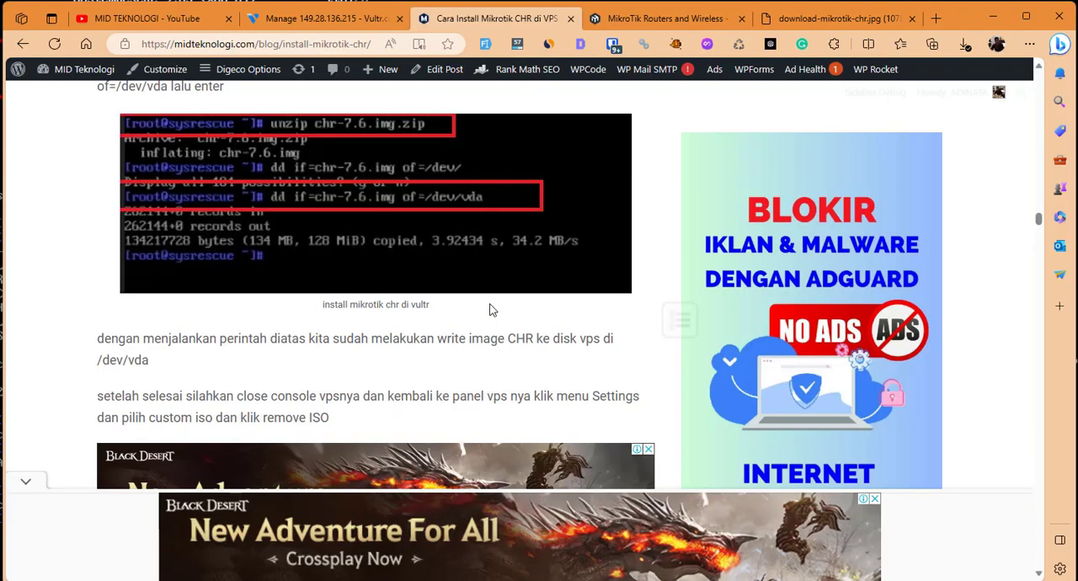
scroll(390, 333, down, 1)
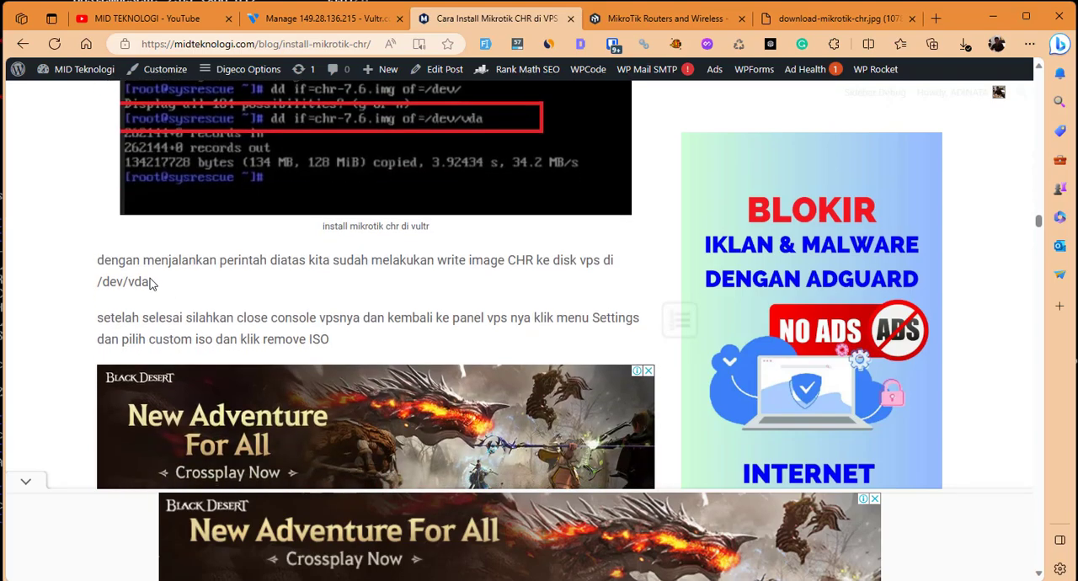
scroll(397, 318, down, 3)
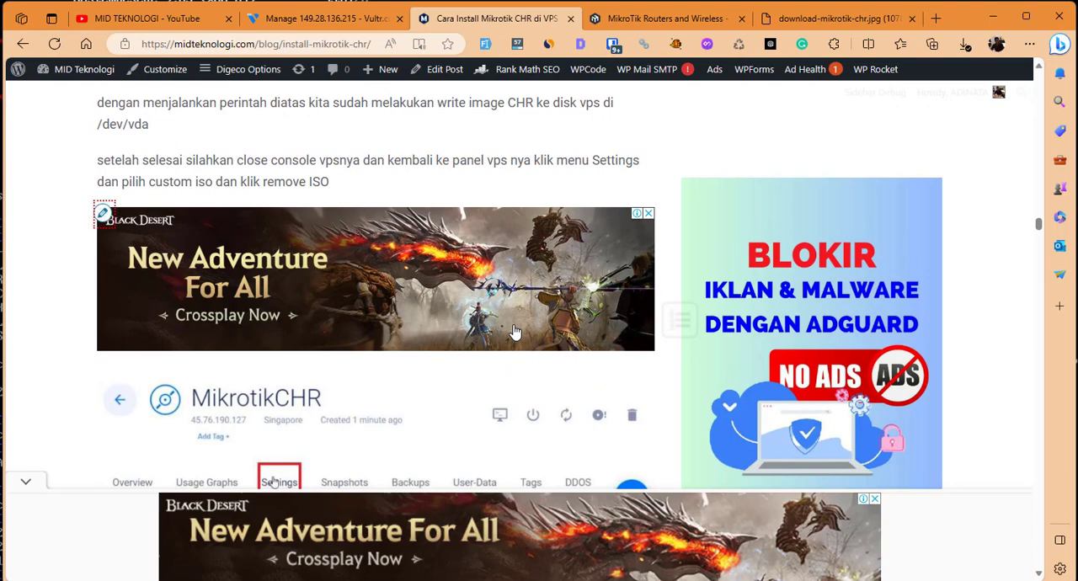
scroll(515, 332, down, 3)
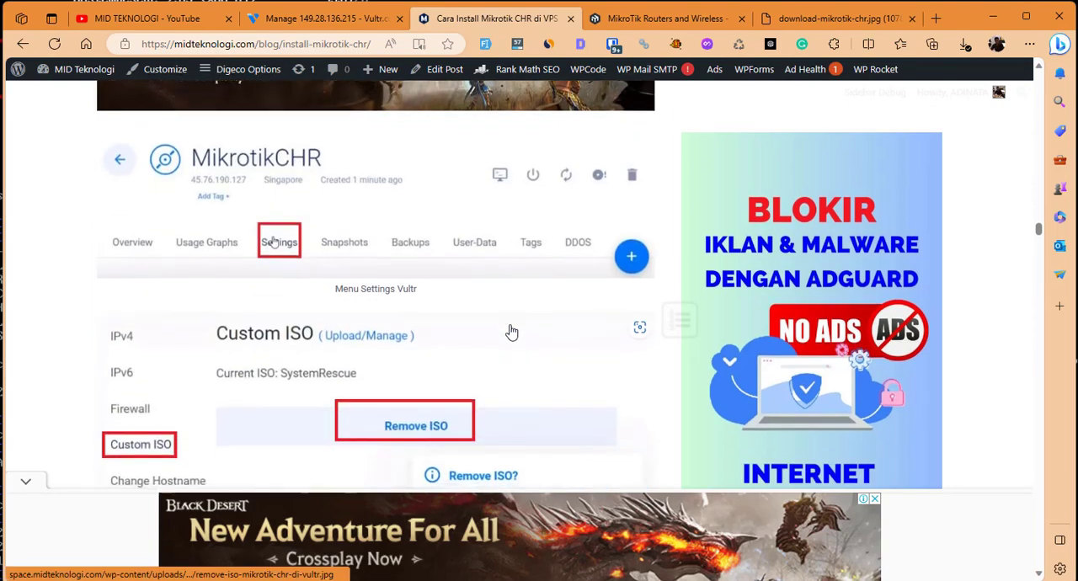
scroll(514, 331, down, 3)
scroll(510, 332, down, 1)
key(alt+Tab)
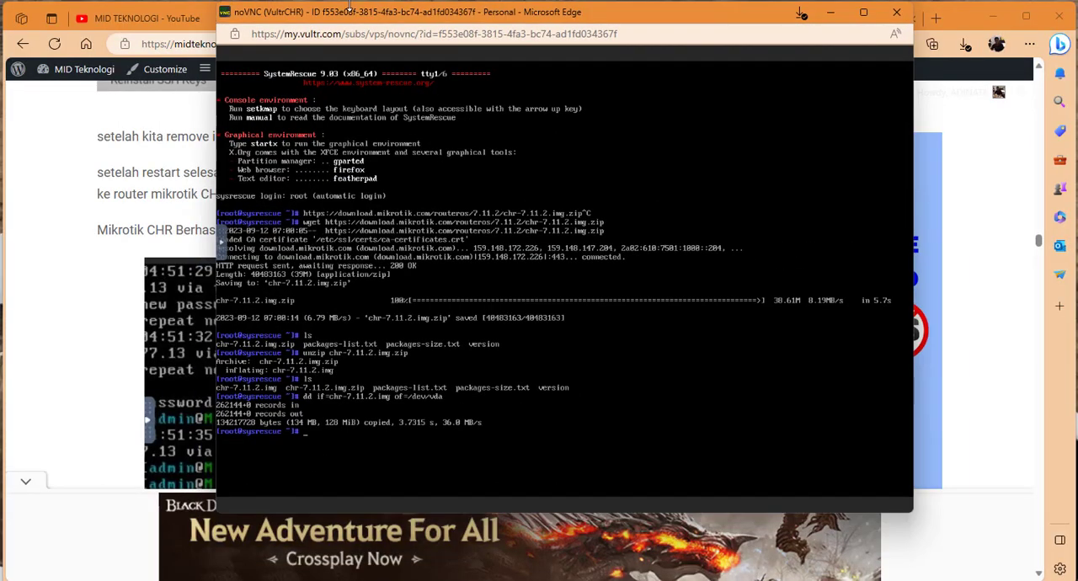
drag(351, 12, 219, 0)
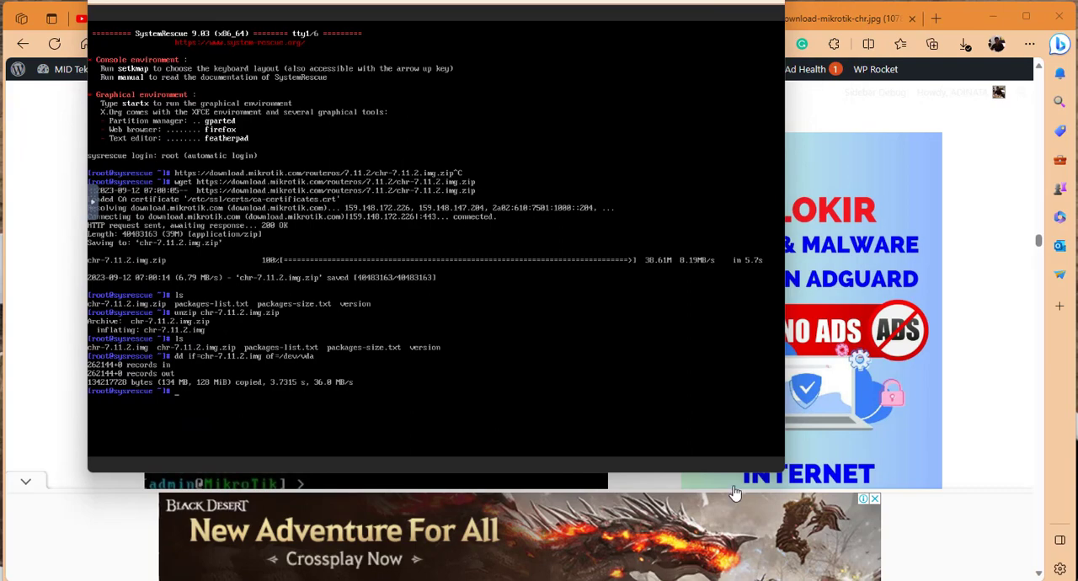
Enlarge the console window, then return to the blog guide, dismiss its ad popup and review the Remove ISO instructions.
drag(783, 474, 1076, 579)
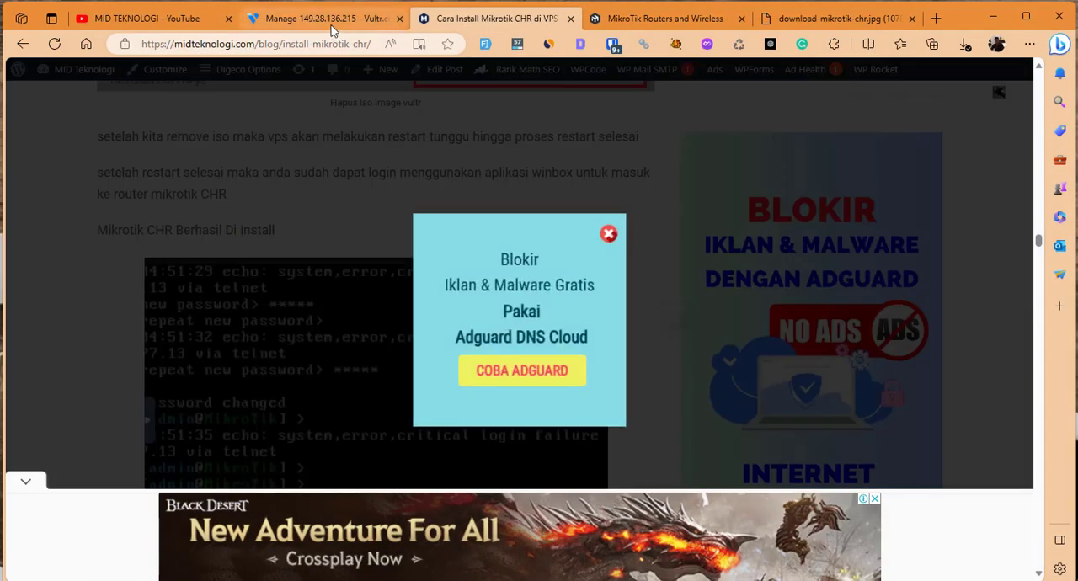
click(291, 24)
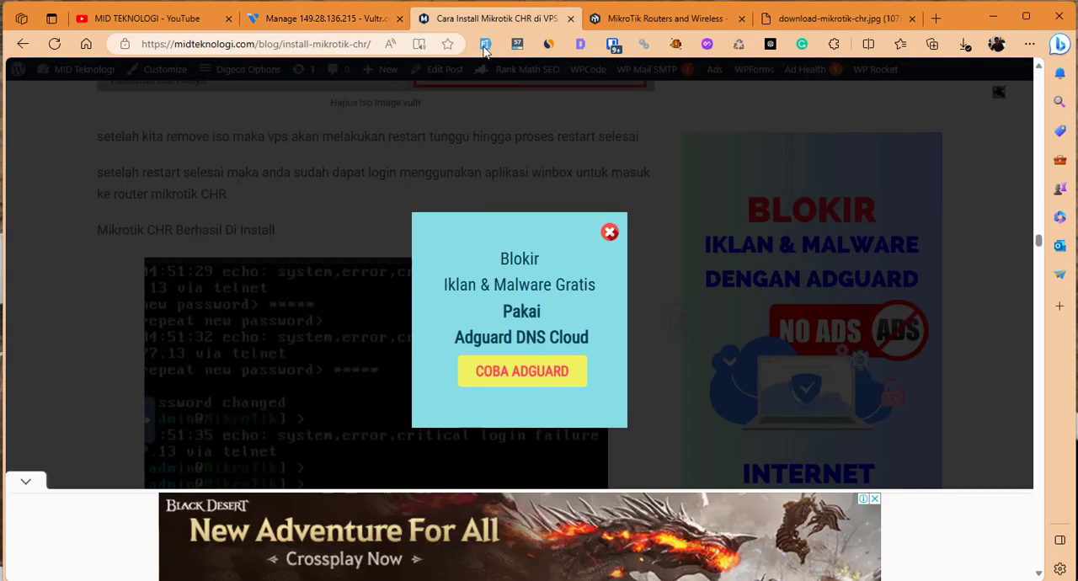
click(348, 227)
scroll(345, 225, up, 5)
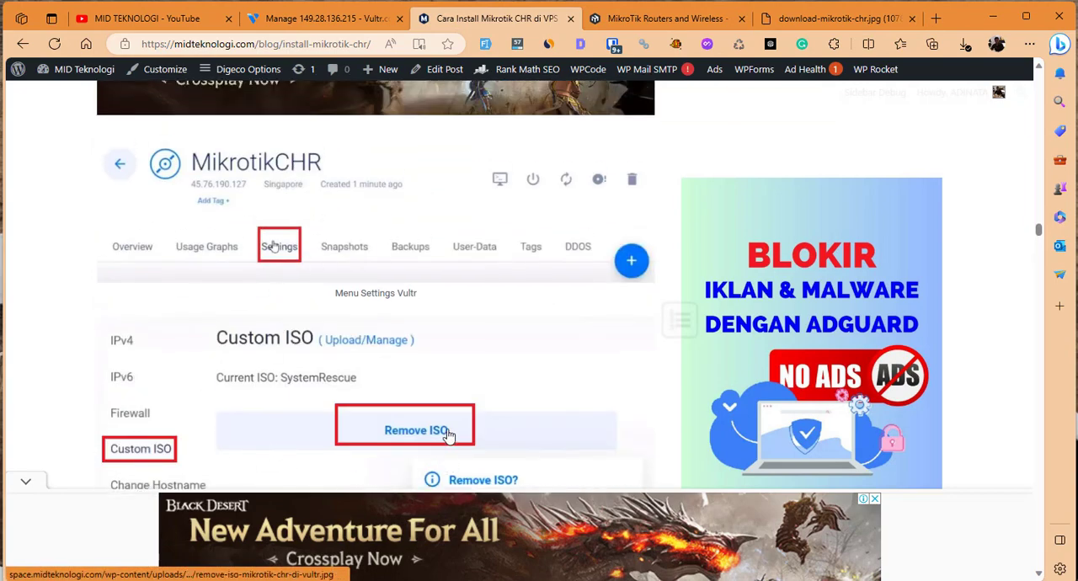
Remove the SystemRescue custom ISO from the VultrCHR server in its Vultr settings and confirm the removal.
click(329, 18)
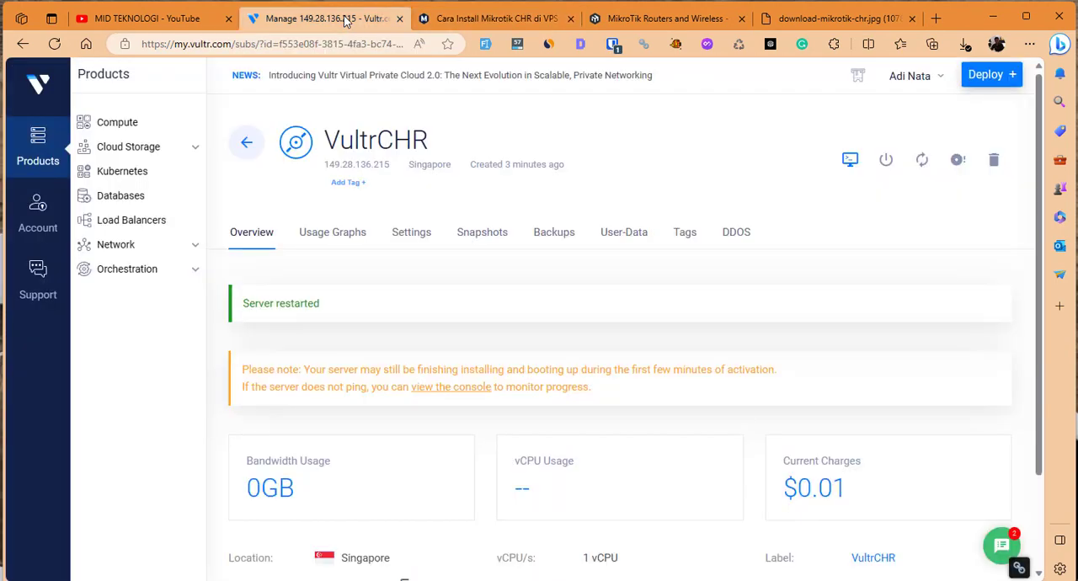
click(421, 233)
scroll(226, 359, down, 3)
click(248, 335)
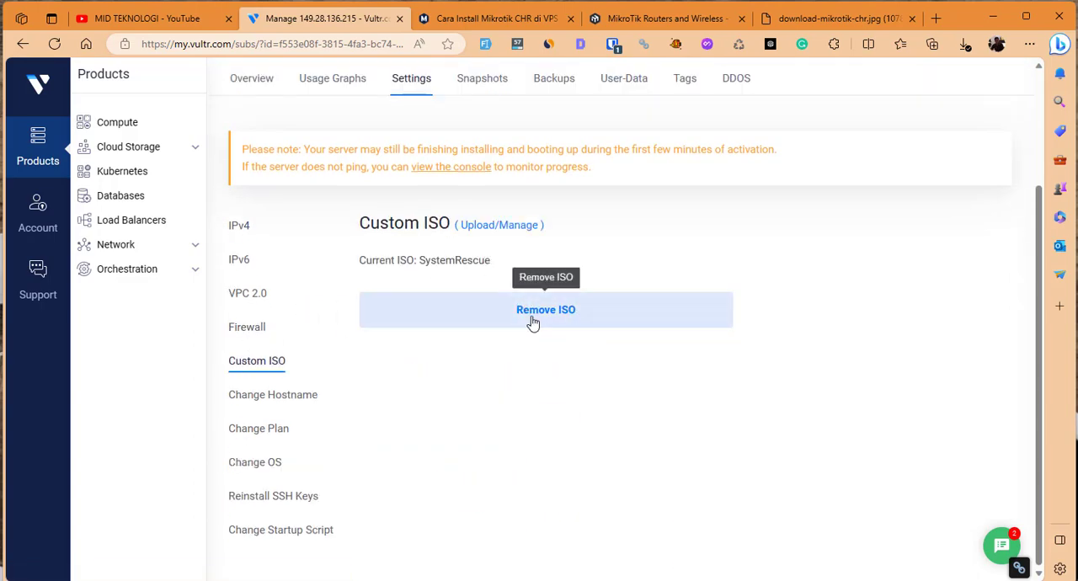
click(542, 314)
click(651, 477)
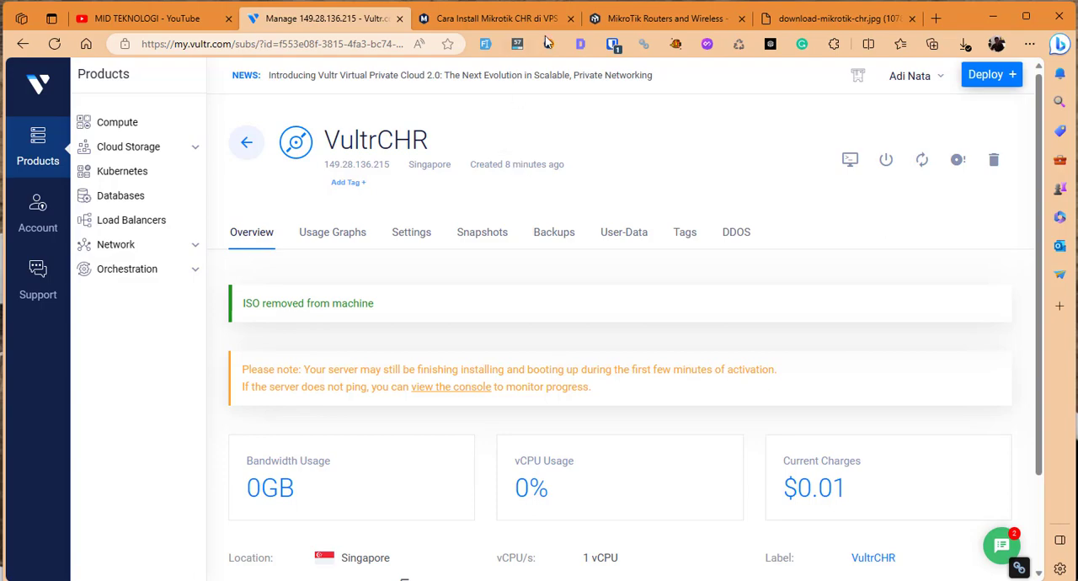
Read the blog guide's section on logging in to the CHR router through the Vultr console and WinBox after the restart.
click(508, 19)
click(265, 301)
scroll(294, 364, down, 8)
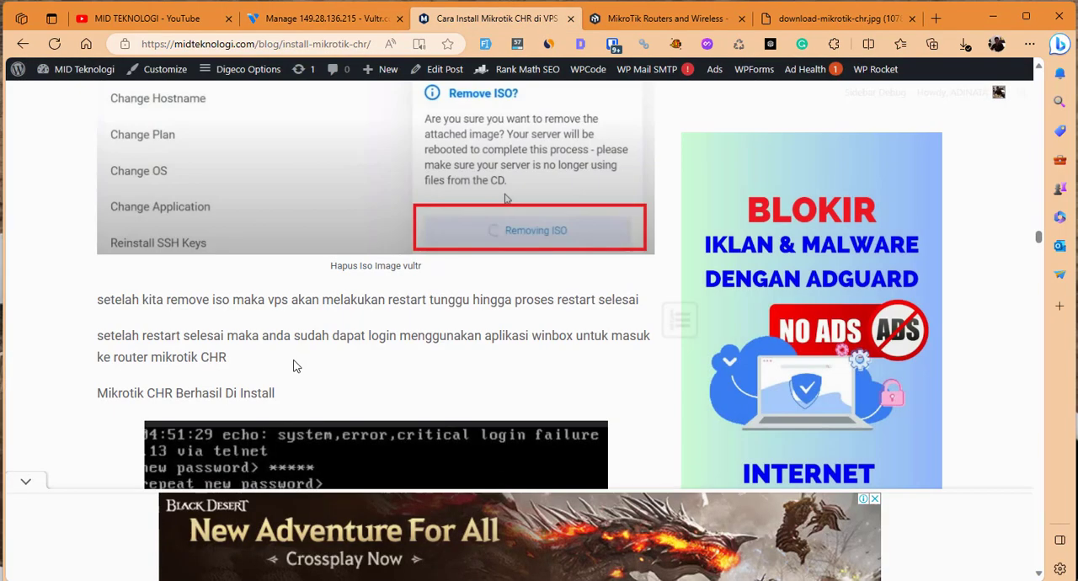
scroll(294, 364, down, 2)
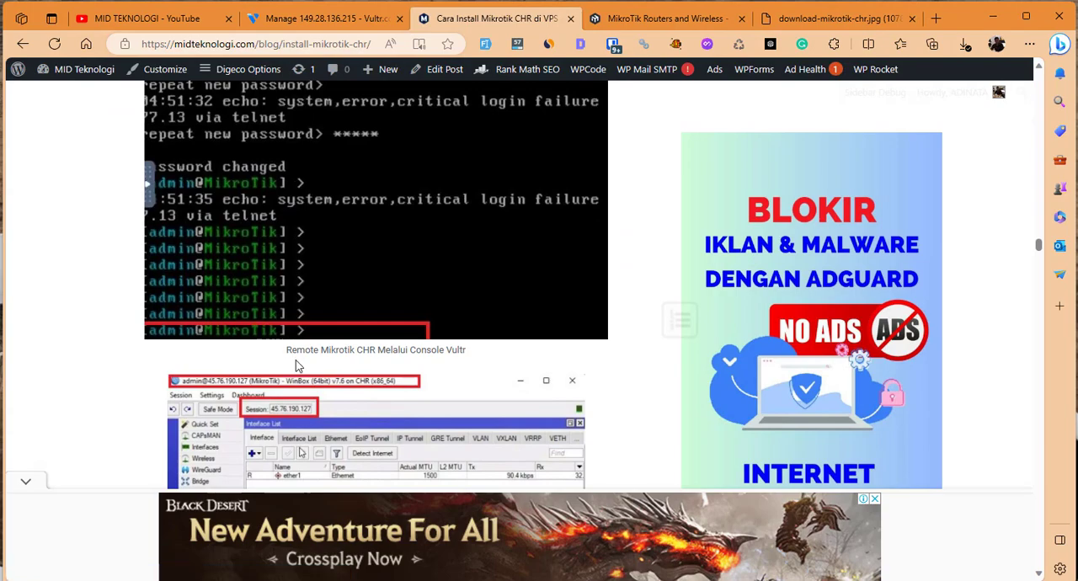
scroll(253, 358, up, 3)
scroll(270, 339, down, 8)
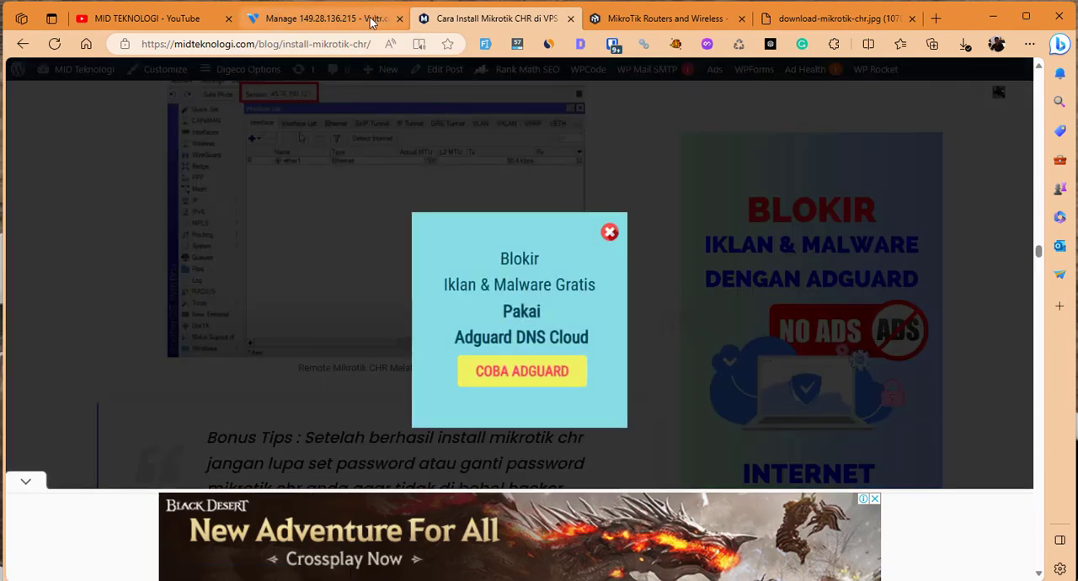
Open the VultrCHR server's console from its Vultr page and enlarge the console window.
click(324, 18)
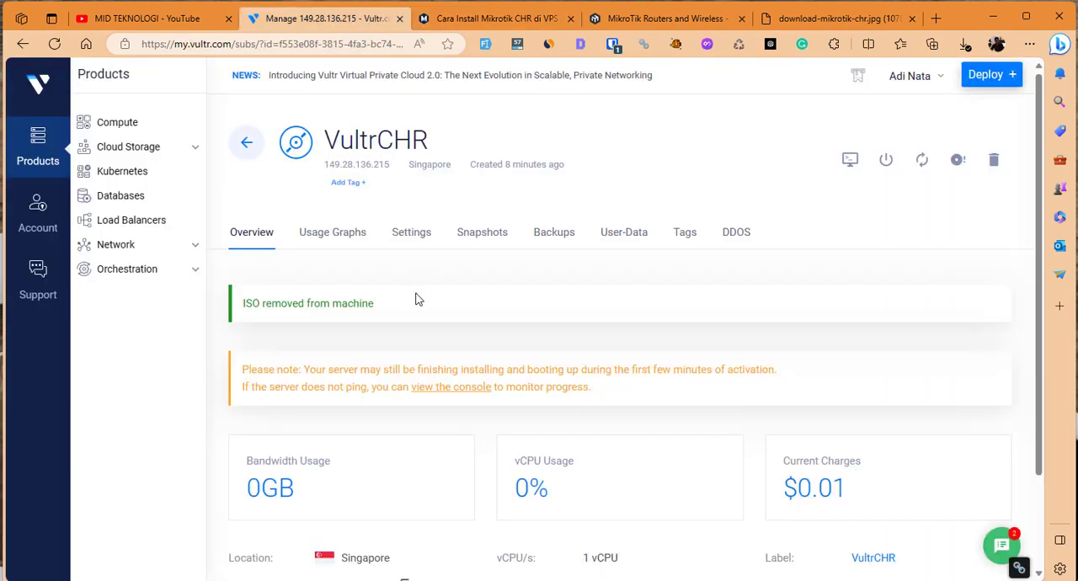
click(850, 160)
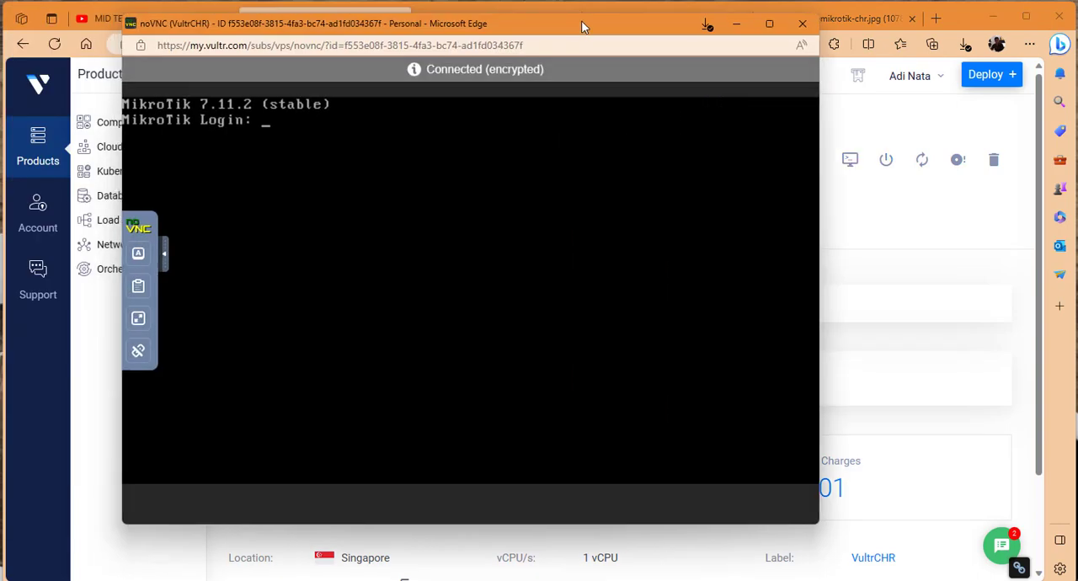
drag(582, 22, 584, 19)
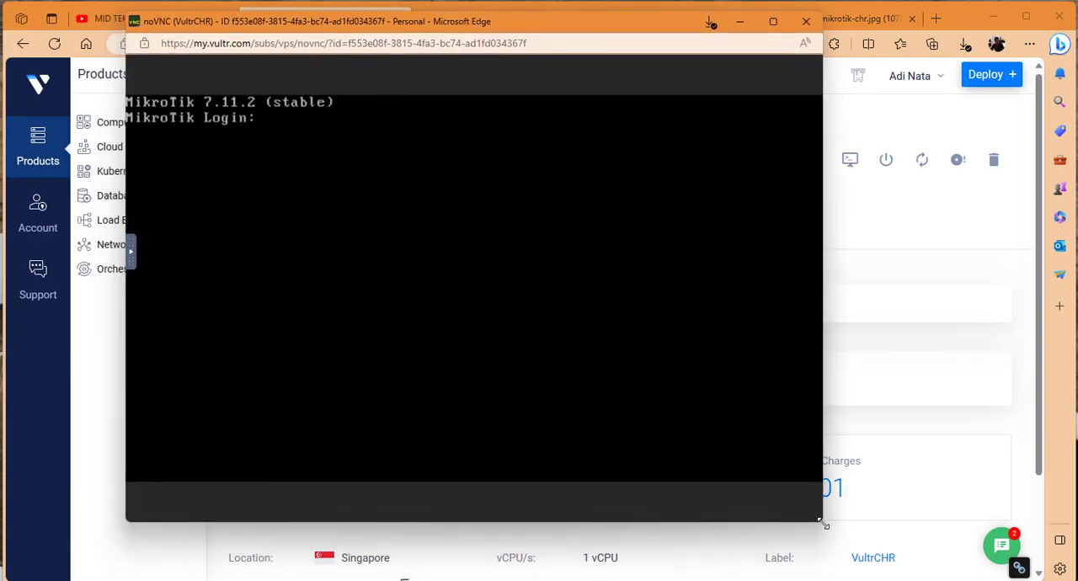
drag(822, 523, 1076, 580)
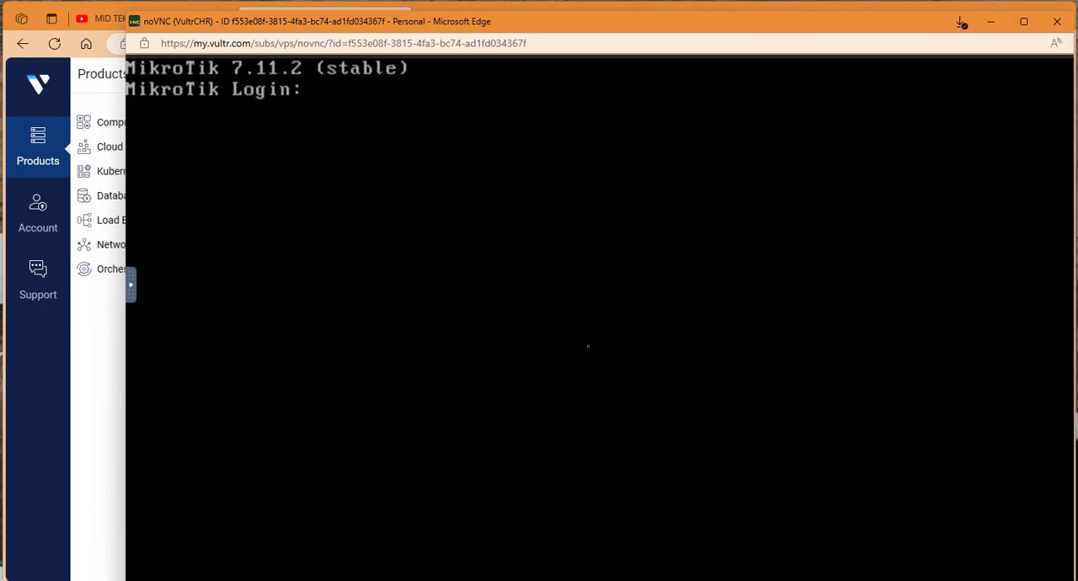
Log in to the MikroTik console as admin with an empty password and answer n to viewing the software license.
text(admin)
key(Return)
key(Return)
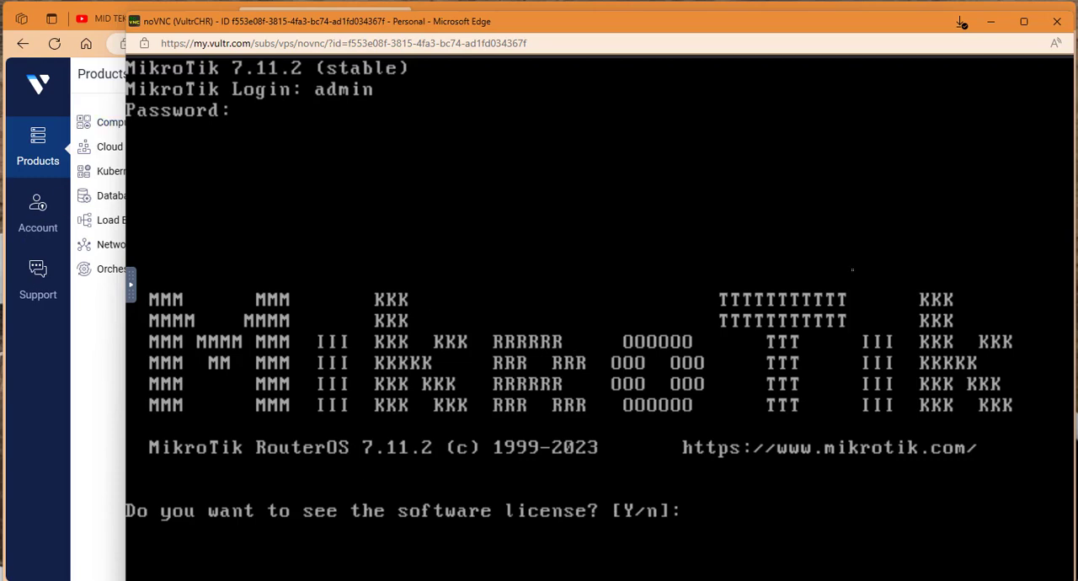
text(n)
key(Return)
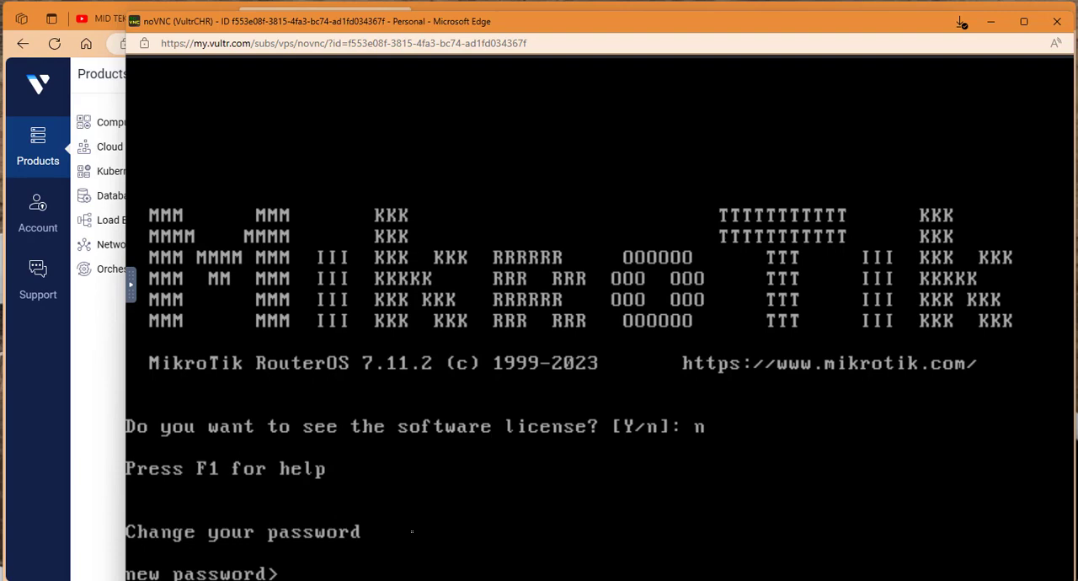
Set a new password for the MikroTik admin account and repeat it for confirmation.
text(********)
key(Return)
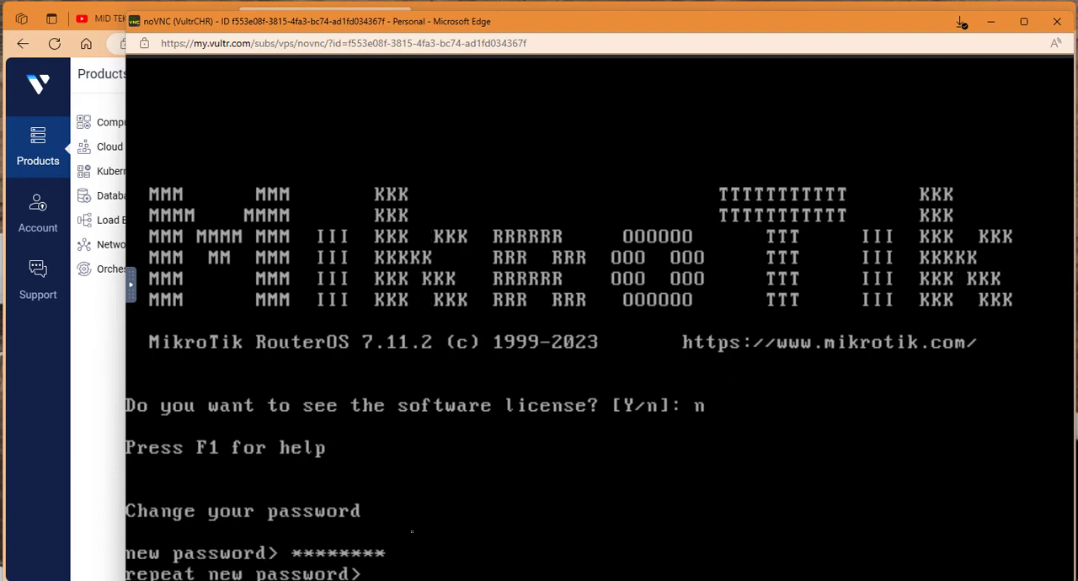
text(********)
key(Return)
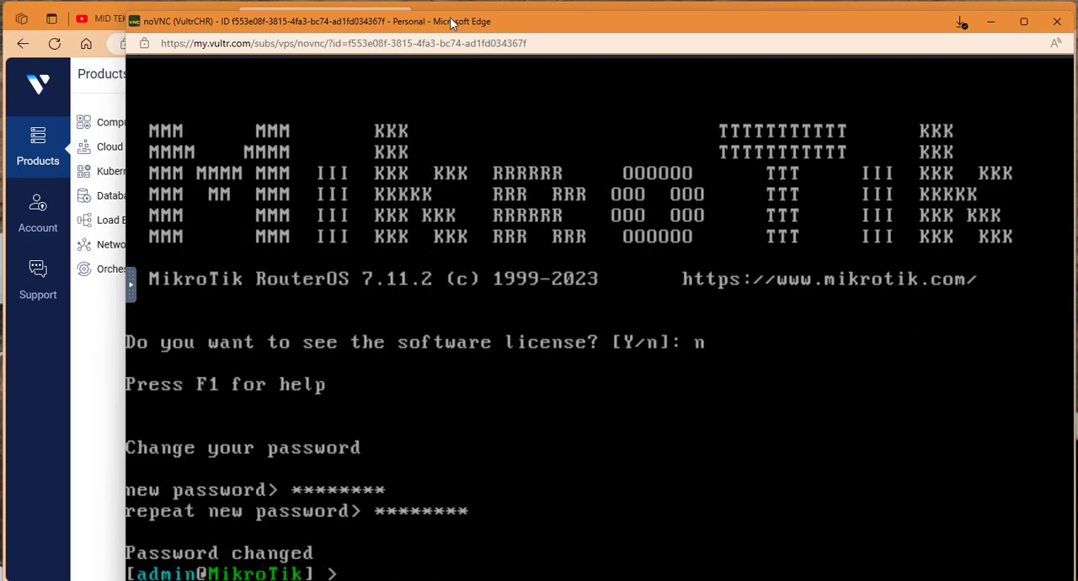
Test the RouterOS command prompt with several empty lines and close the console window.
drag(457, 31, 449, 4)
key(Return)
key(Return)
key(Return)
key(Return)
key(Return)
key(Return)
key(Return)
key(Return)
key(Return)
key(Return)
key(Return)
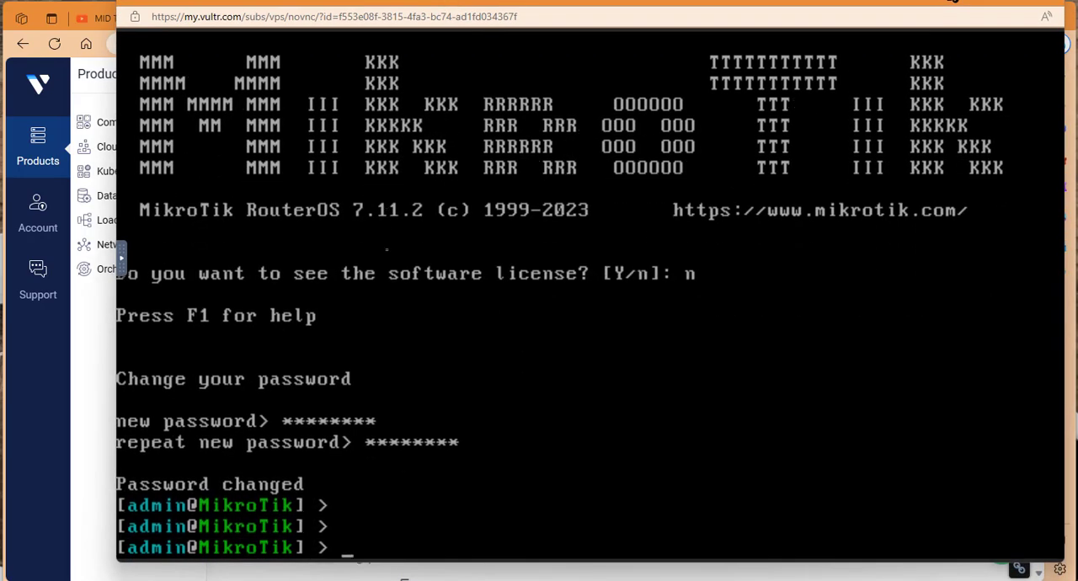
click(1051, 4)
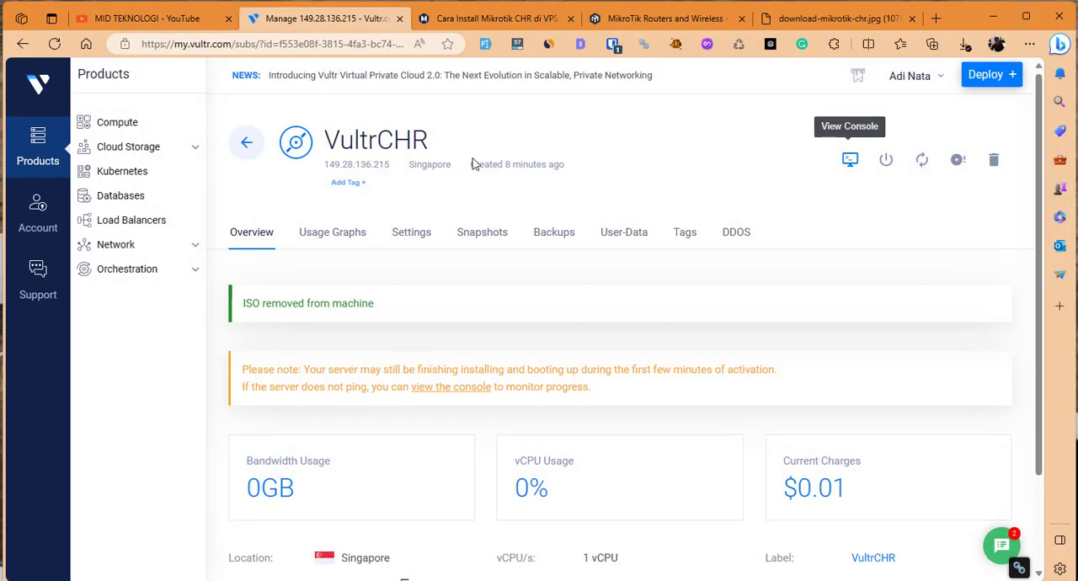
Copy the VultrCHR server's IP address from its Vultr page, switch to WinBox and enter it as the Connect To address.
double_click(359, 163)
right_click(360, 164)
click(371, 173)
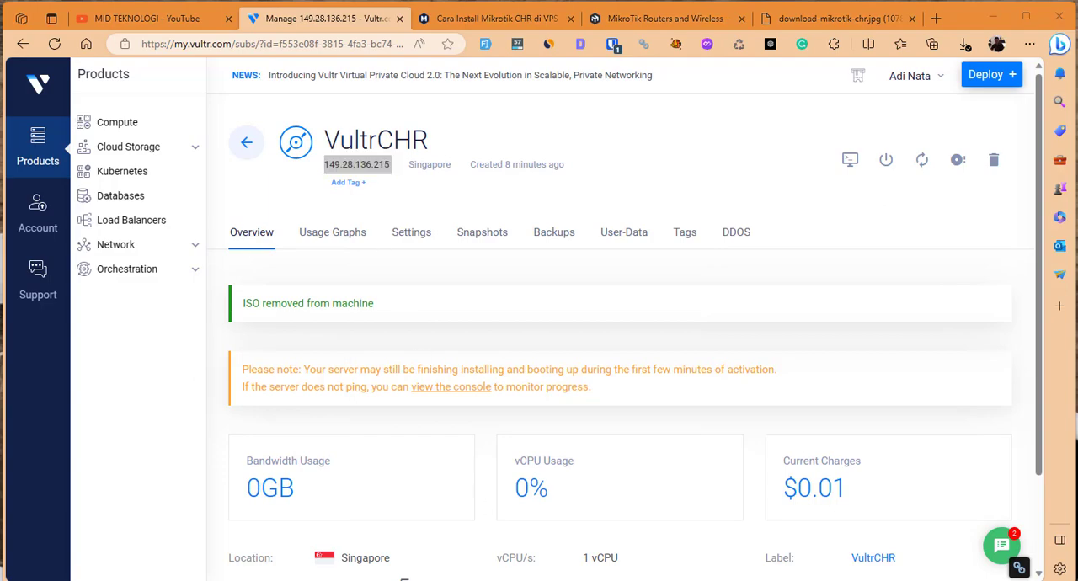
key(alt+Tab)
key(ctrl+v)
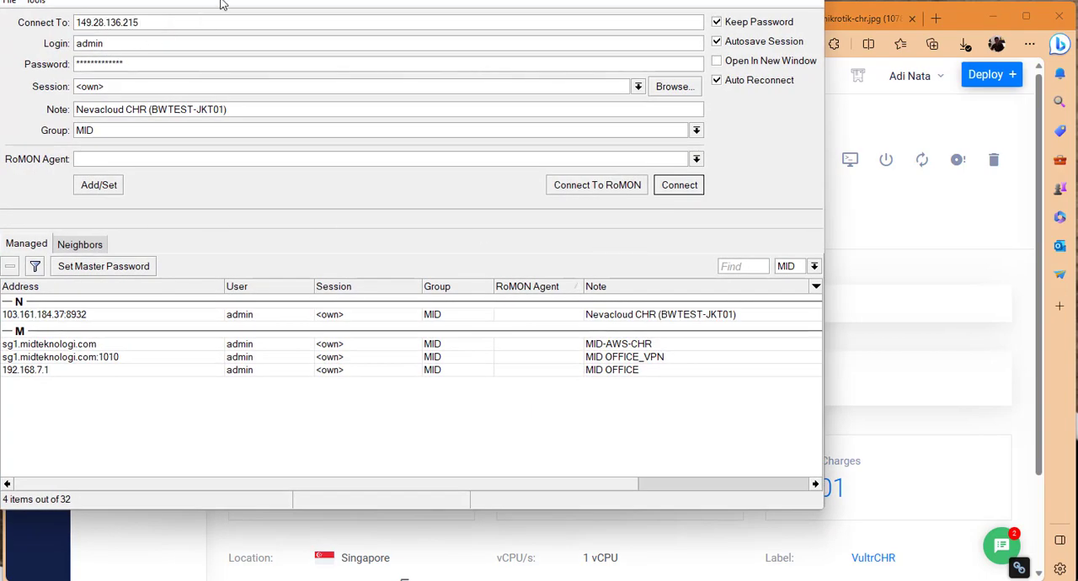
Enter the admin account's password in WinBox and connect to the CHR router.
key(Tab)
key(Tab)
text(**)
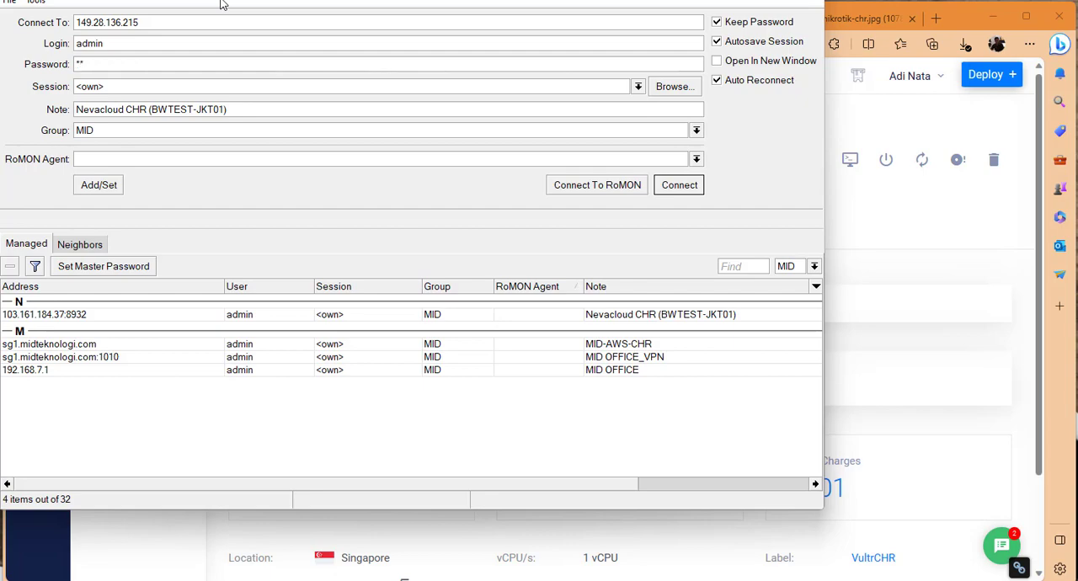
key(Return)
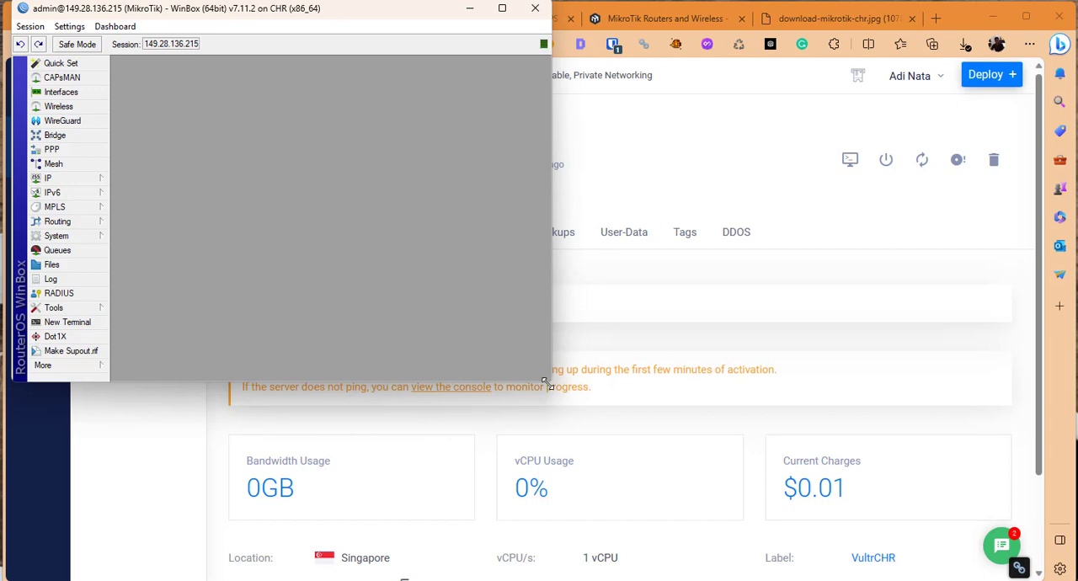
Enlarge the WinBox session window and zoom its interface in by two levels.
drag(546, 383, 1072, 580)
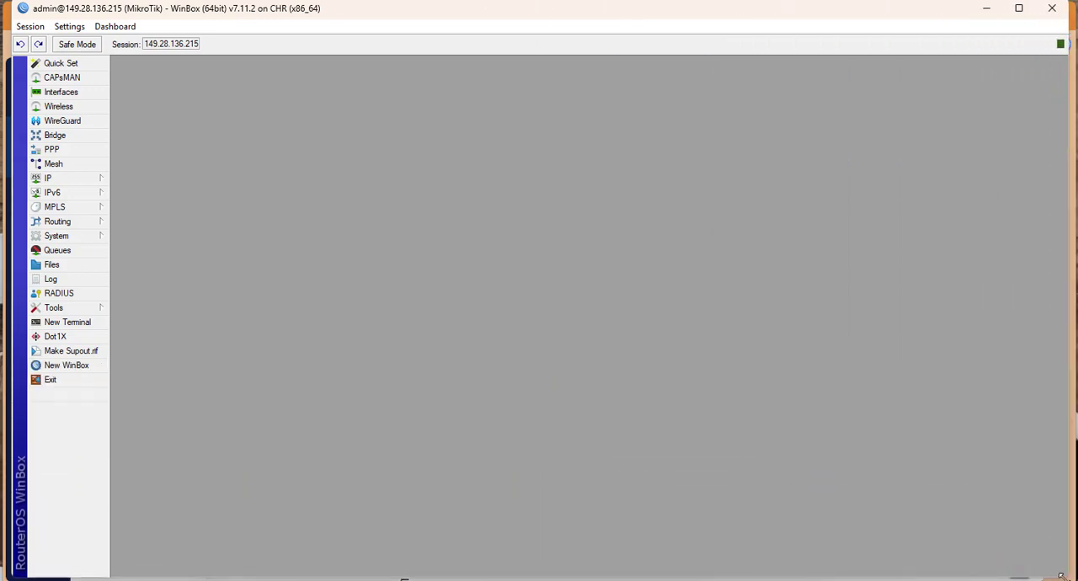
click(67, 26)
click(85, 80)
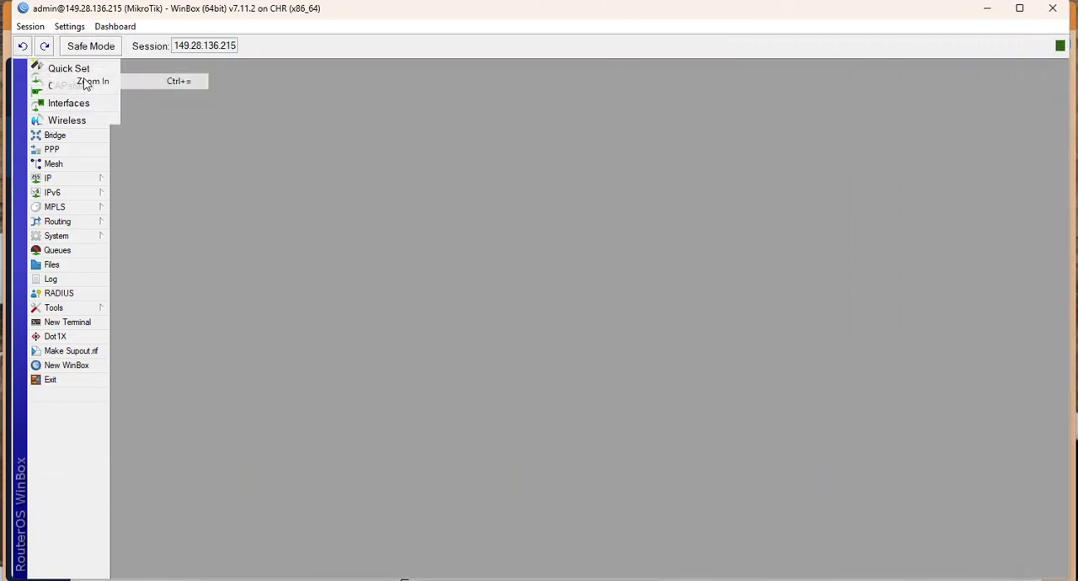
click(69, 26)
click(92, 82)
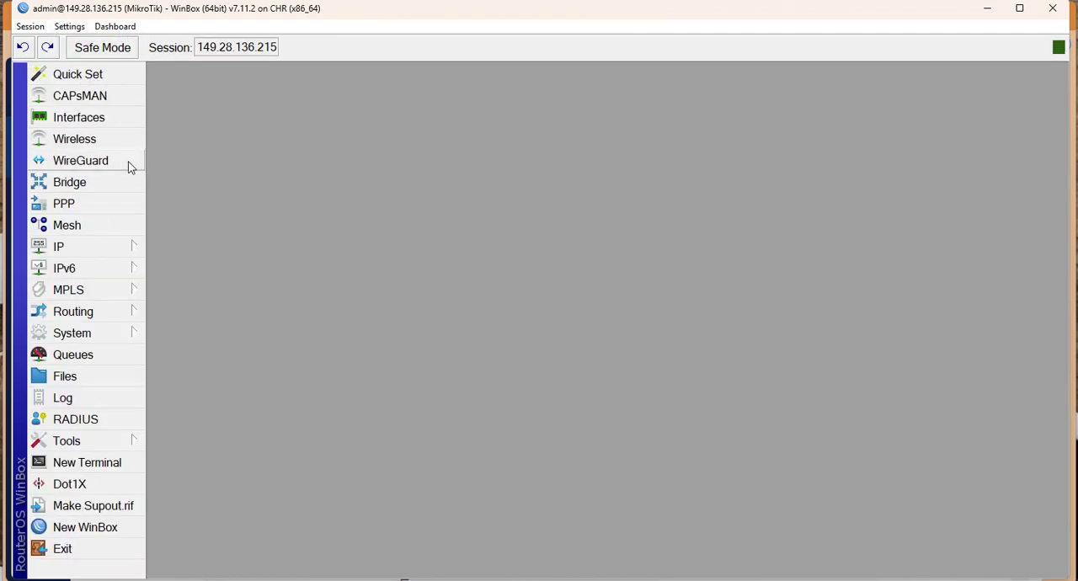
Open the router's interface list and maximize it to examine the available interfaces.
click(111, 119)
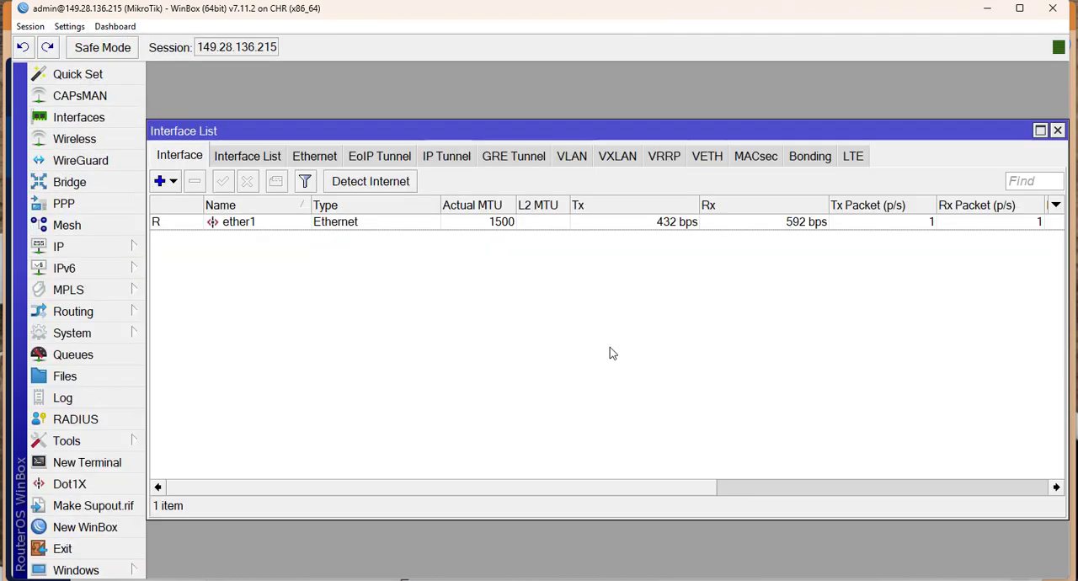
click(1041, 129)
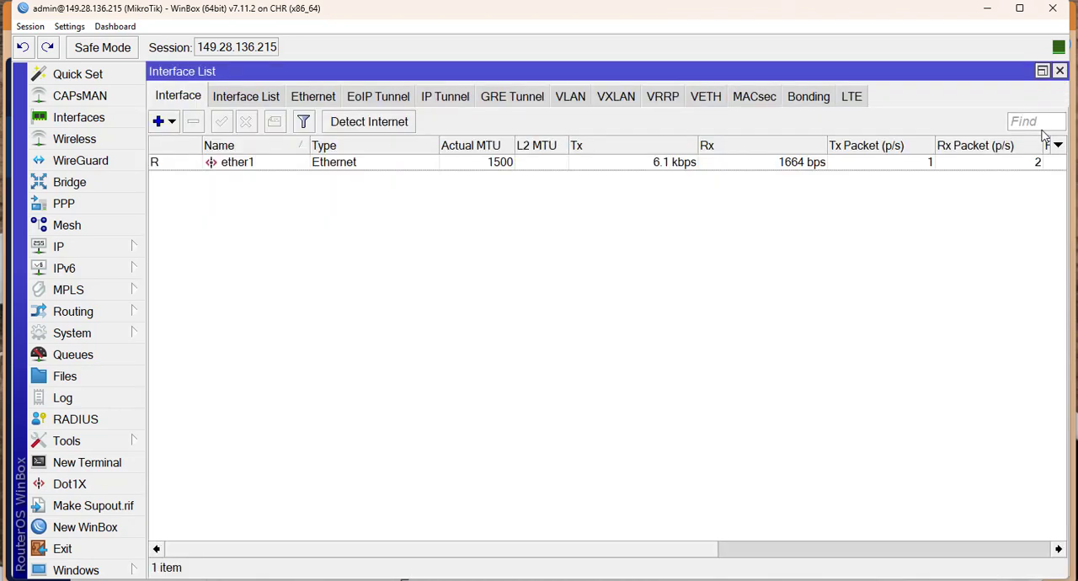
Enable the PPTP server in the router's PPP settings, then apply the change and close its dialog.
click(84, 205)
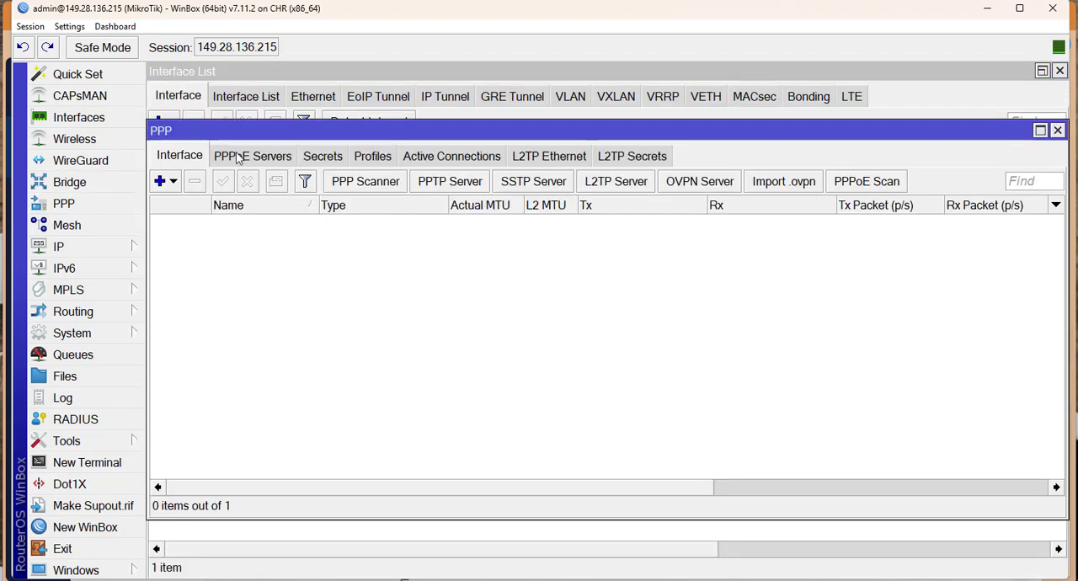
click(494, 182)
click(548, 246)
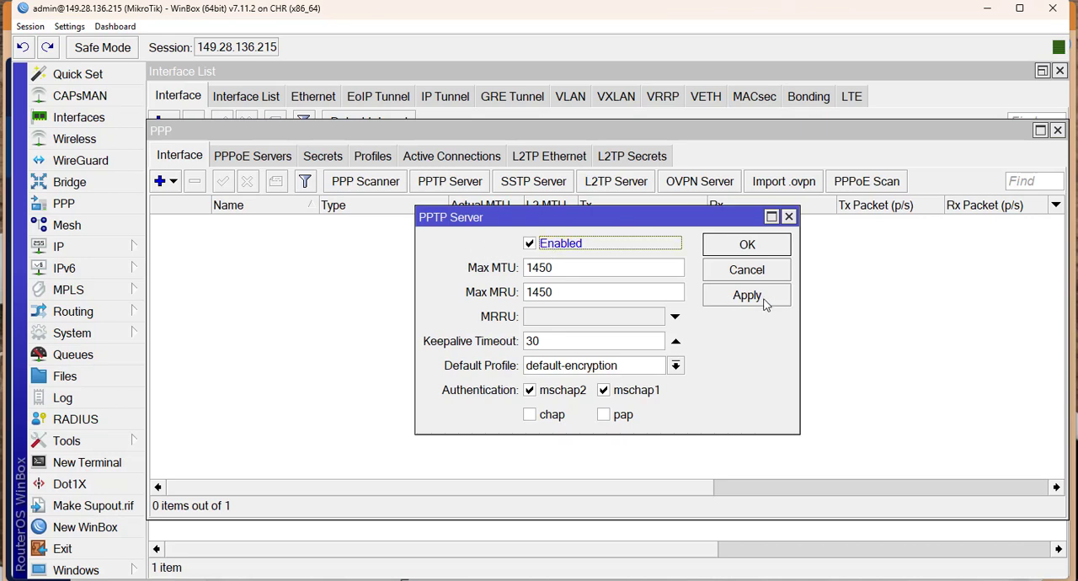
click(764, 303)
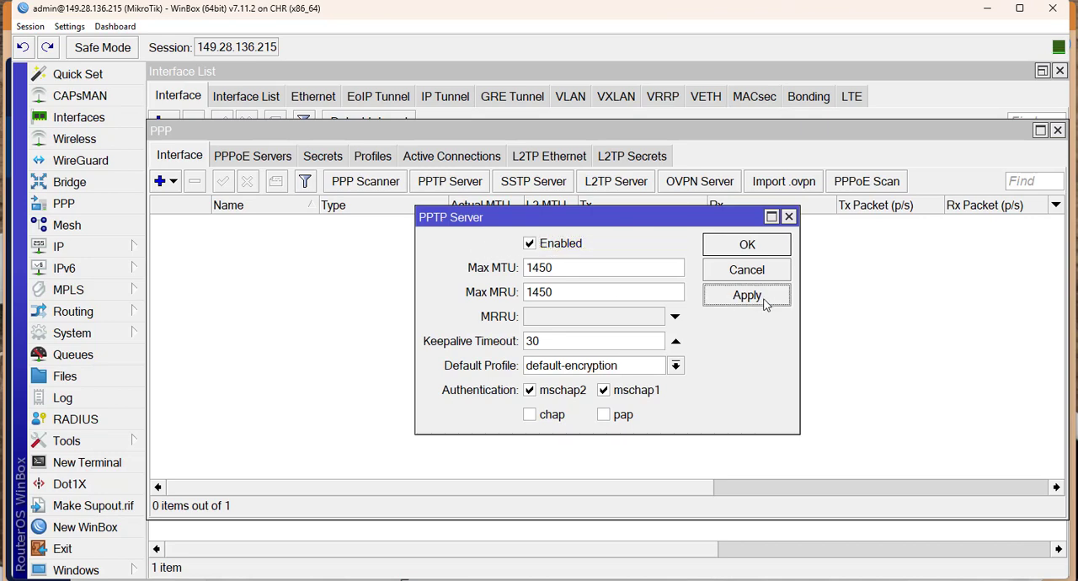
click(741, 247)
Create a new PPP secret for the VPN user, entering the user's name and password.
click(332, 160)
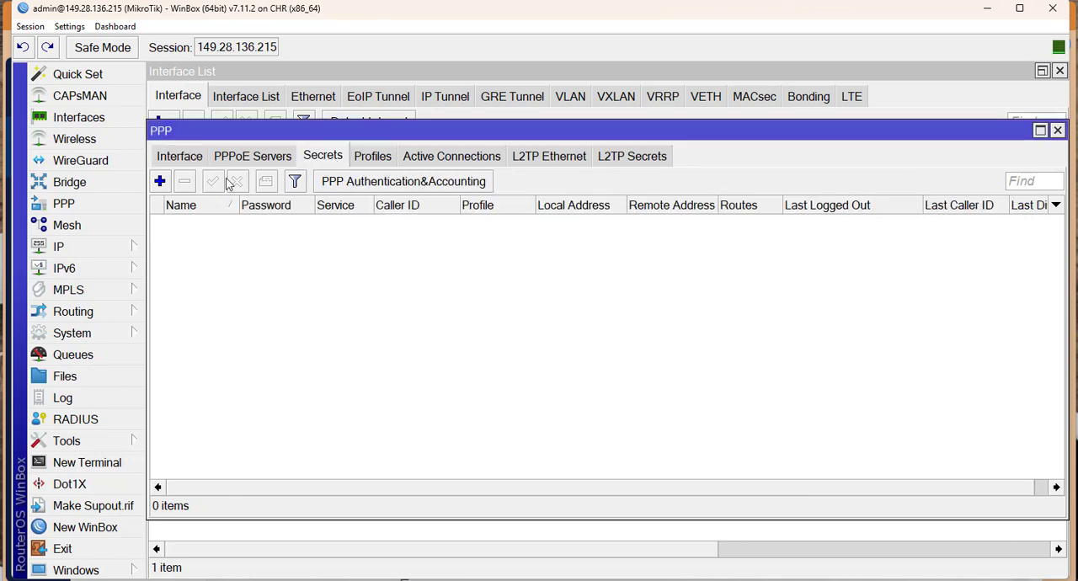
click(159, 181)
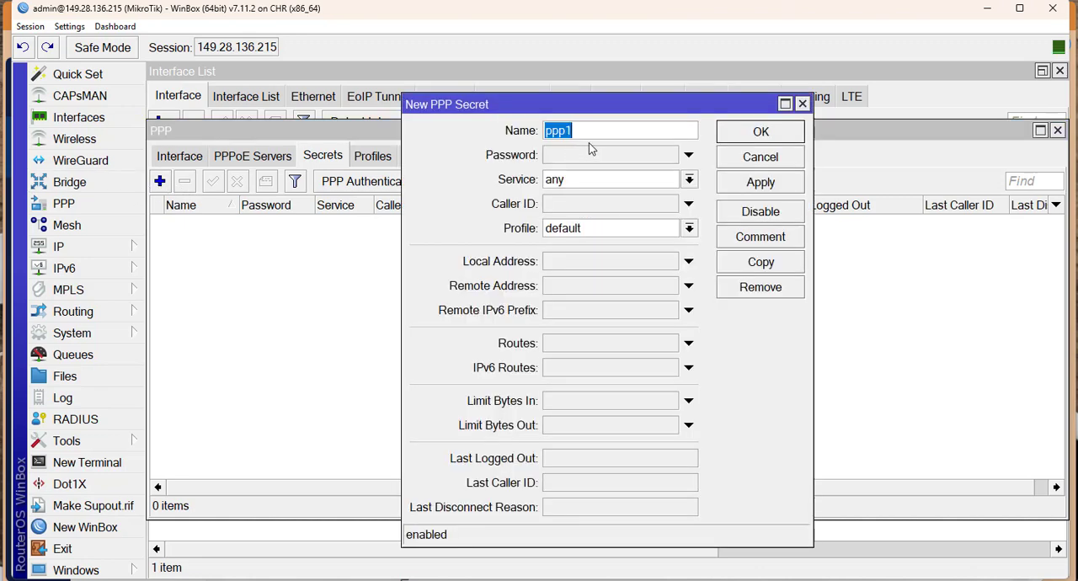
key(Tab)
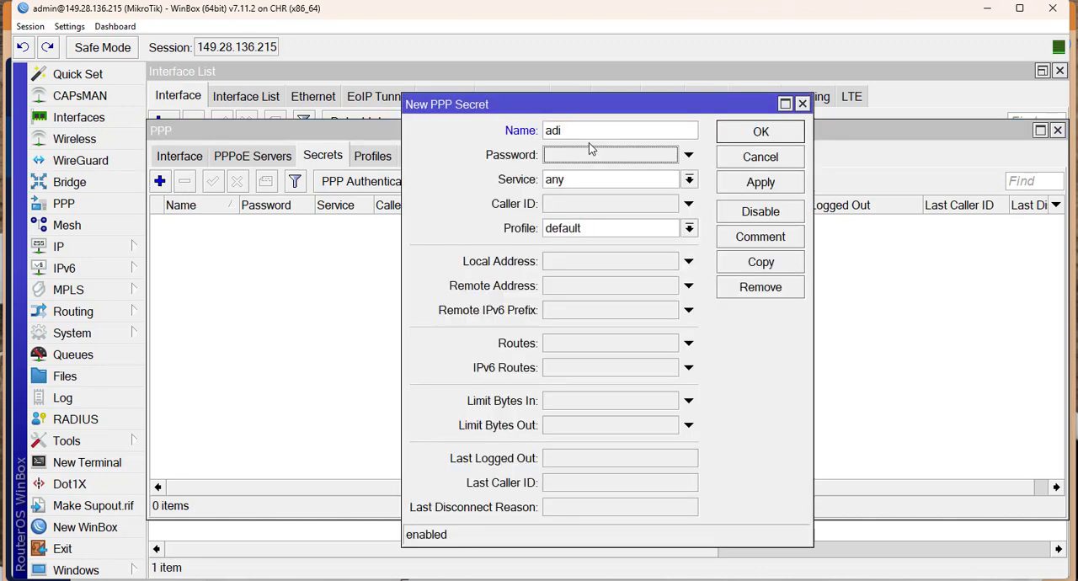
key(ctrl+a)
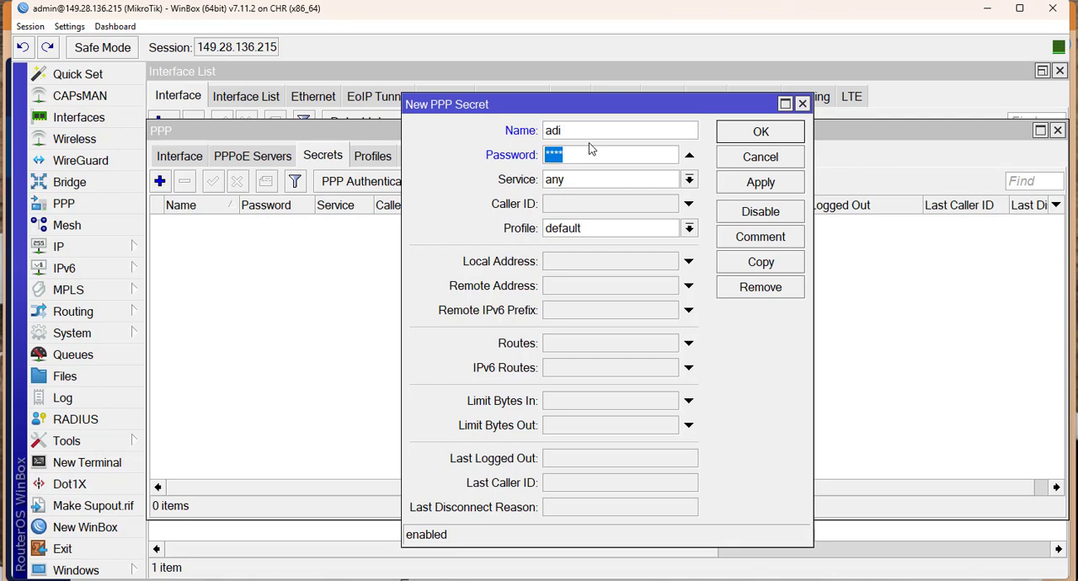
Set the new secret's service to pptp and its profile to default-encryption.
click(573, 180)
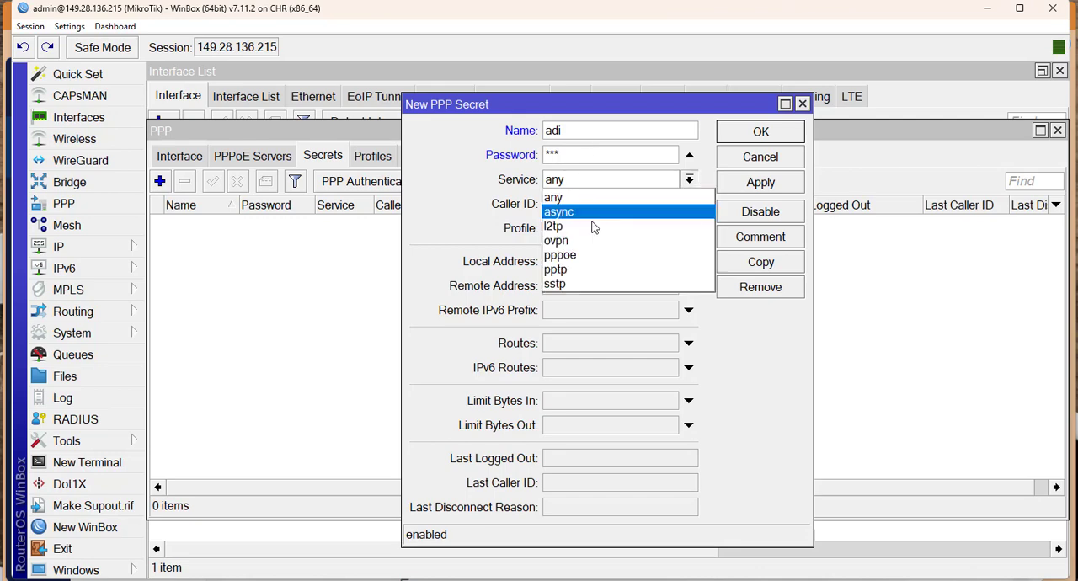
click(589, 273)
click(587, 228)
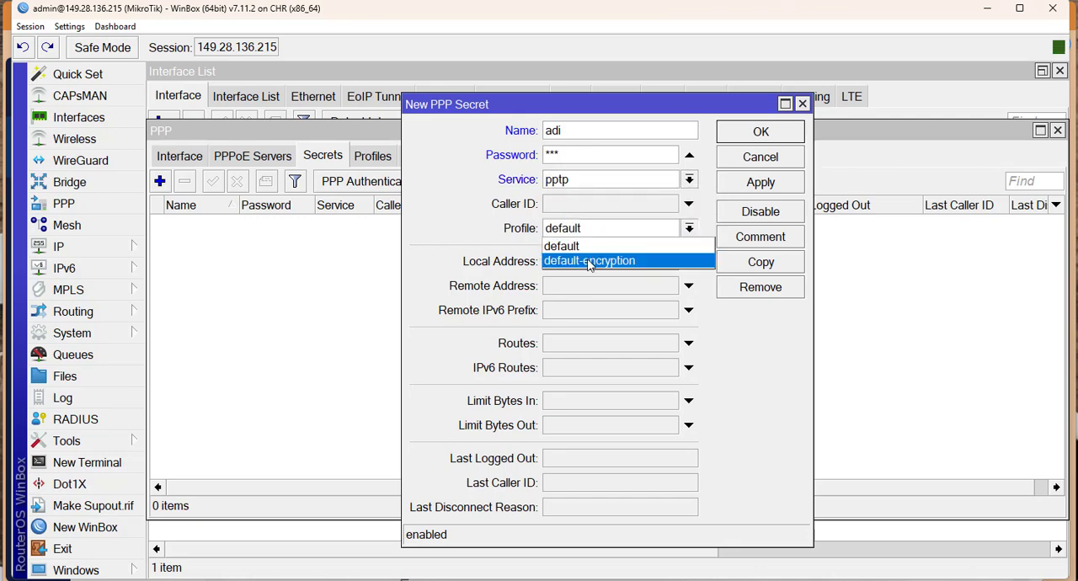
click(589, 260)
Give the secret local address 10.20.30.1 and remote address 10.20.30.2, then apply and close it.
click(561, 263)
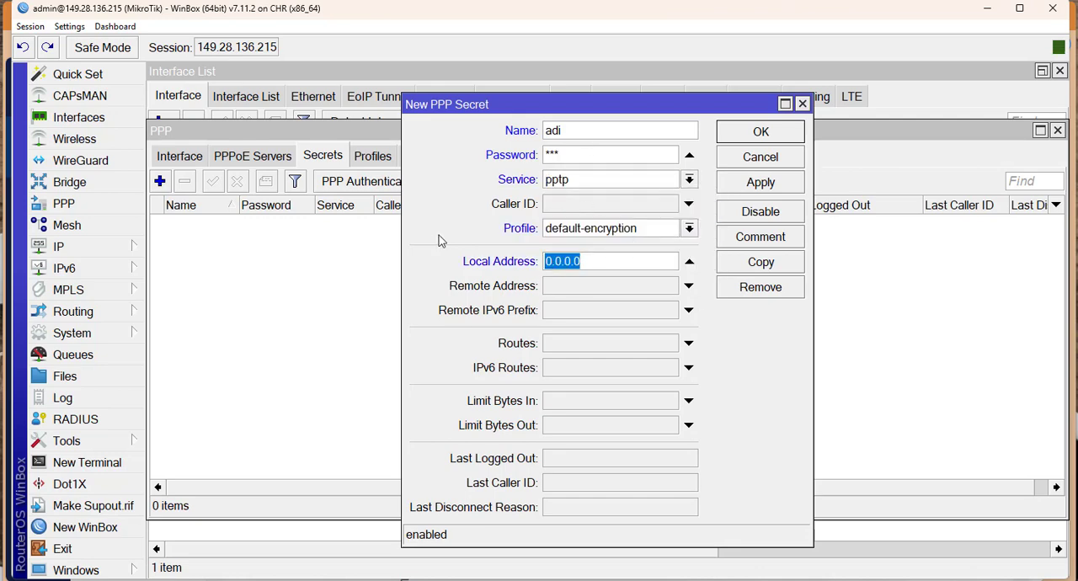
text(10.20.3)
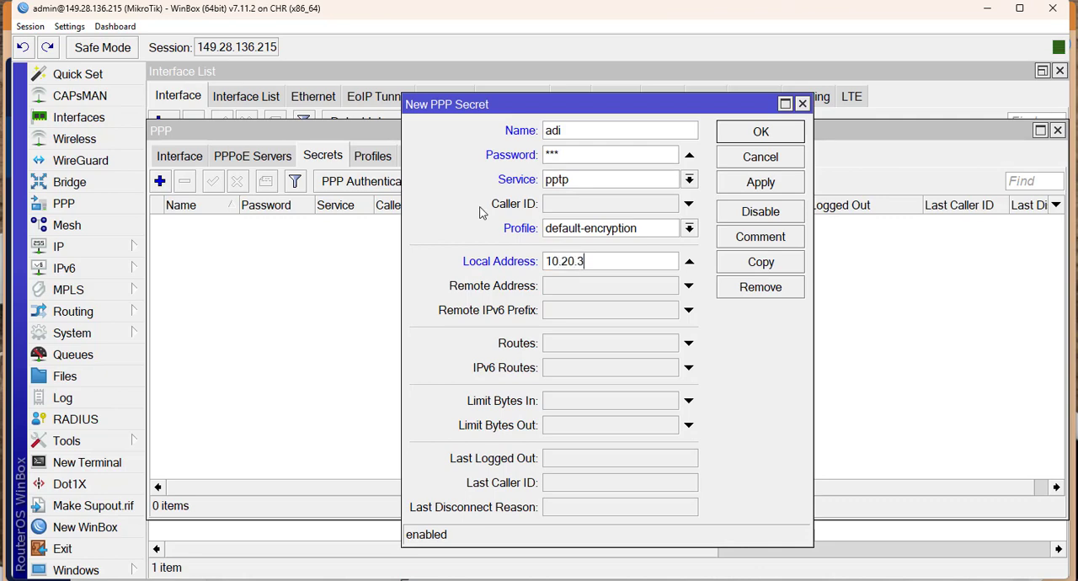
text(0.1)
key(Tab)
text(1)
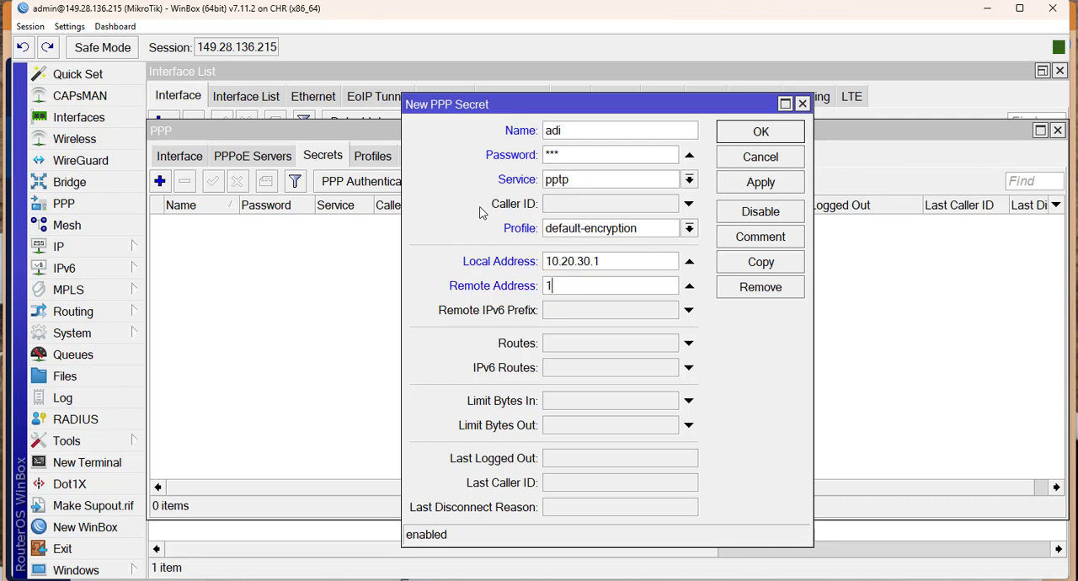
text(0.20.30.2)
click(752, 187)
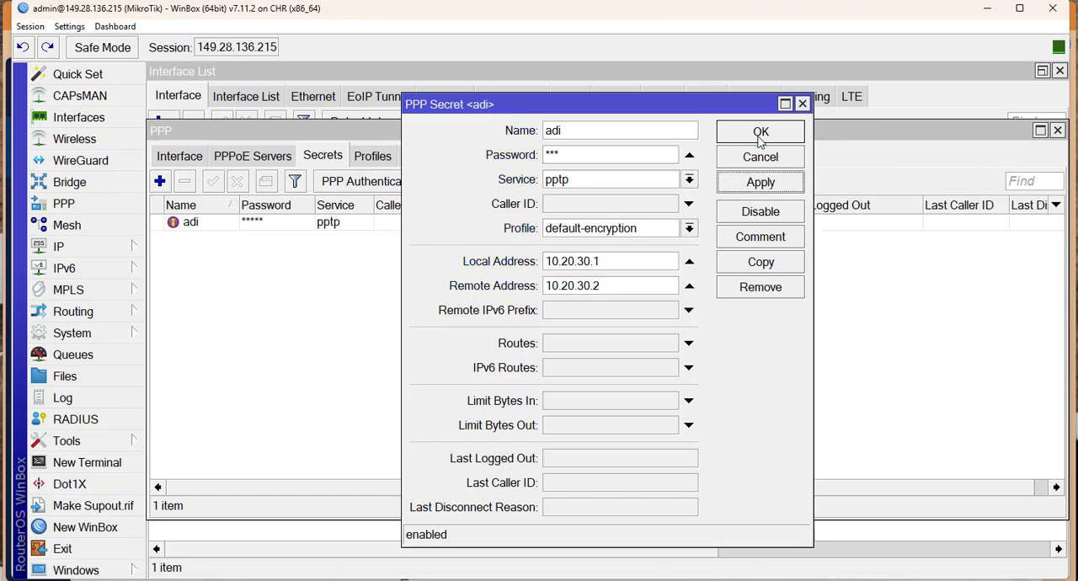
click(760, 135)
Check the new entry in the PPP secrets list, then close the PPP and interface list windows.
click(528, 224)
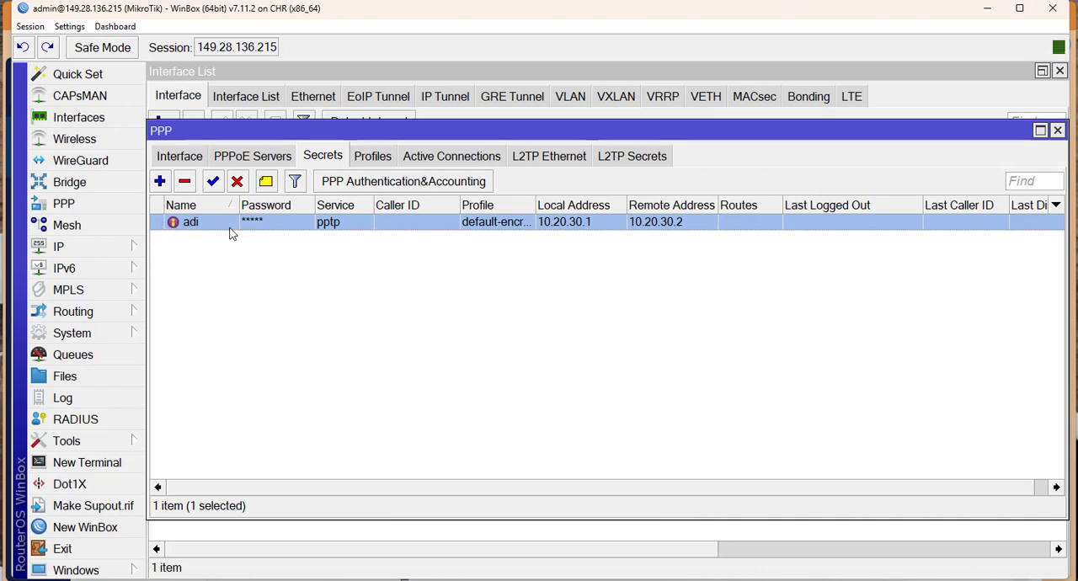
click(270, 265)
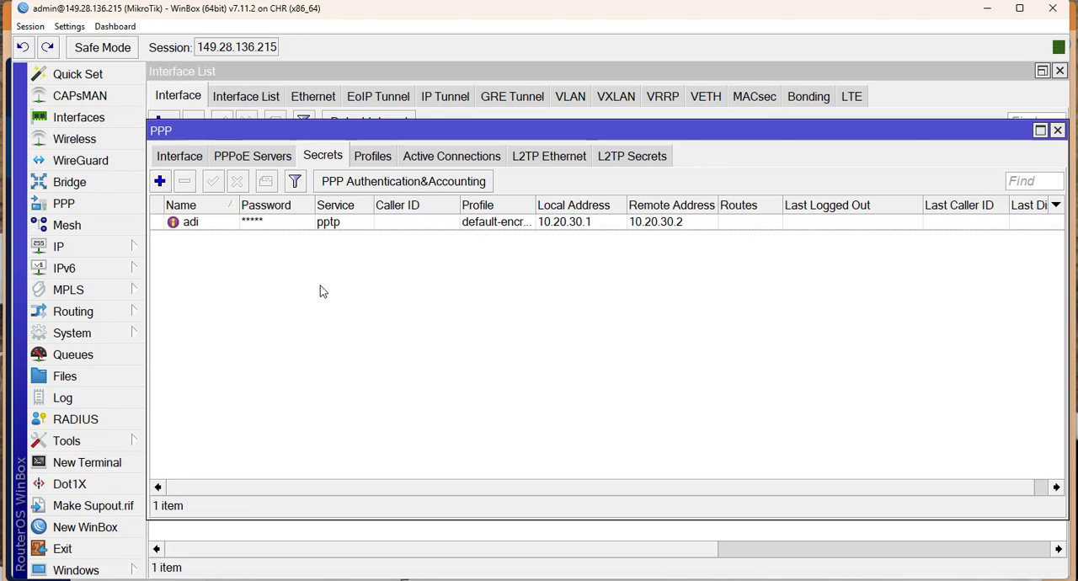
key(Escape)
key(Escape)
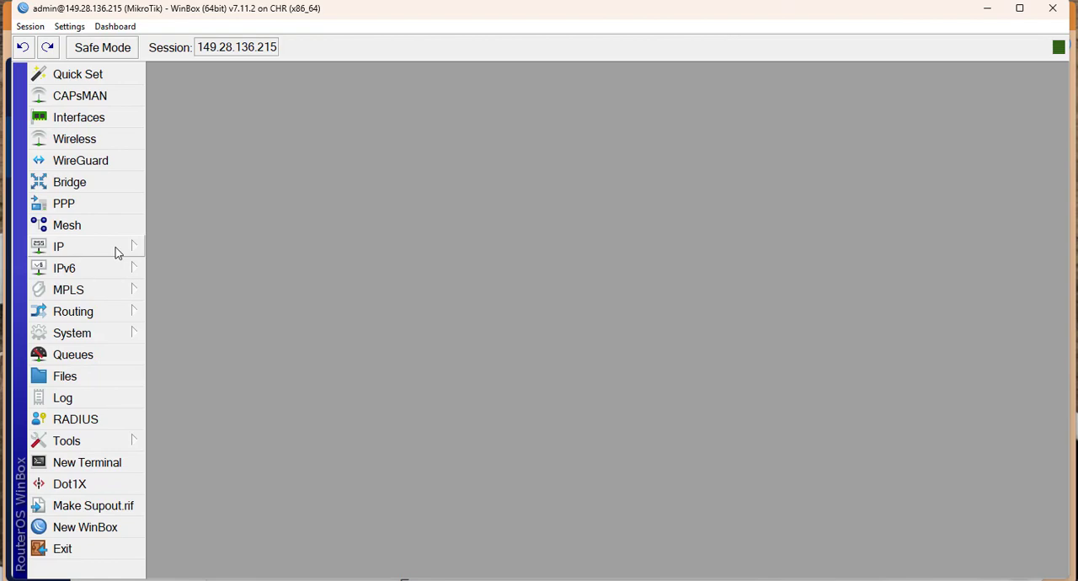
Start a new firewall NAT rule on the srcnat chain with ether1 as the outgoing interface.
click(116, 253)
click(165, 279)
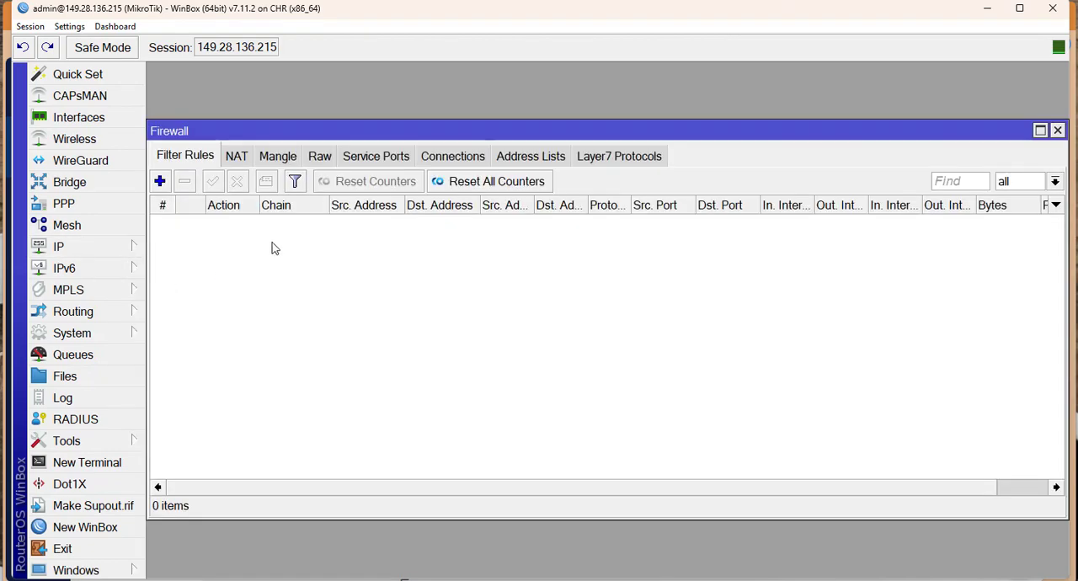
click(234, 165)
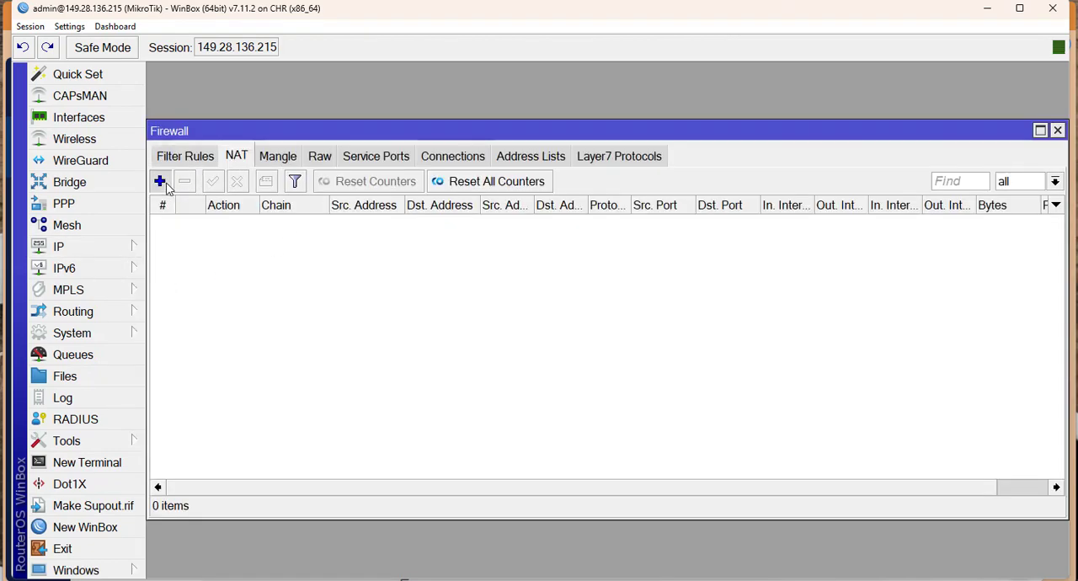
click(160, 181)
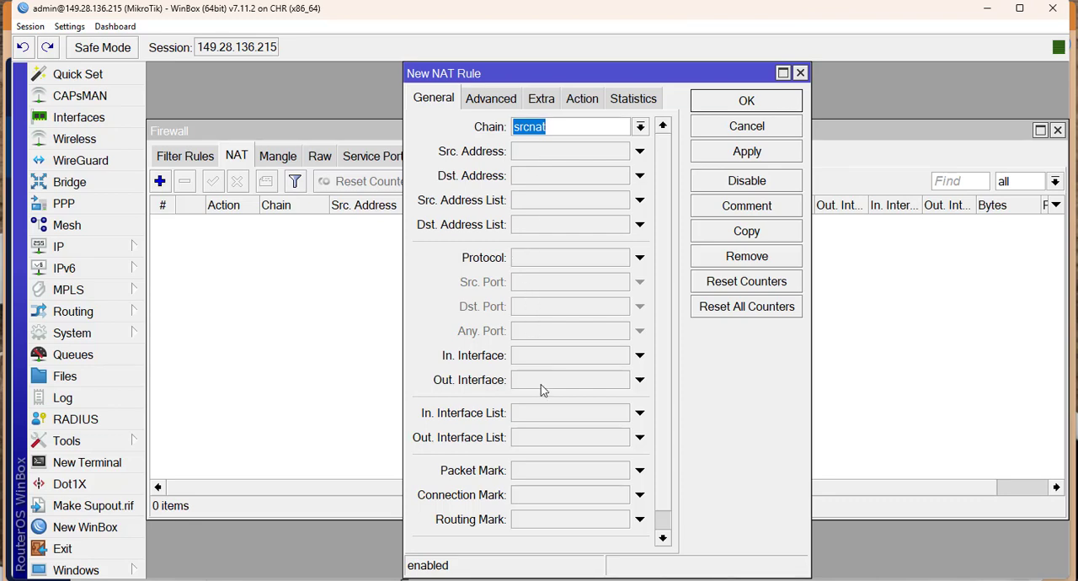
click(558, 387)
click(584, 381)
click(584, 381)
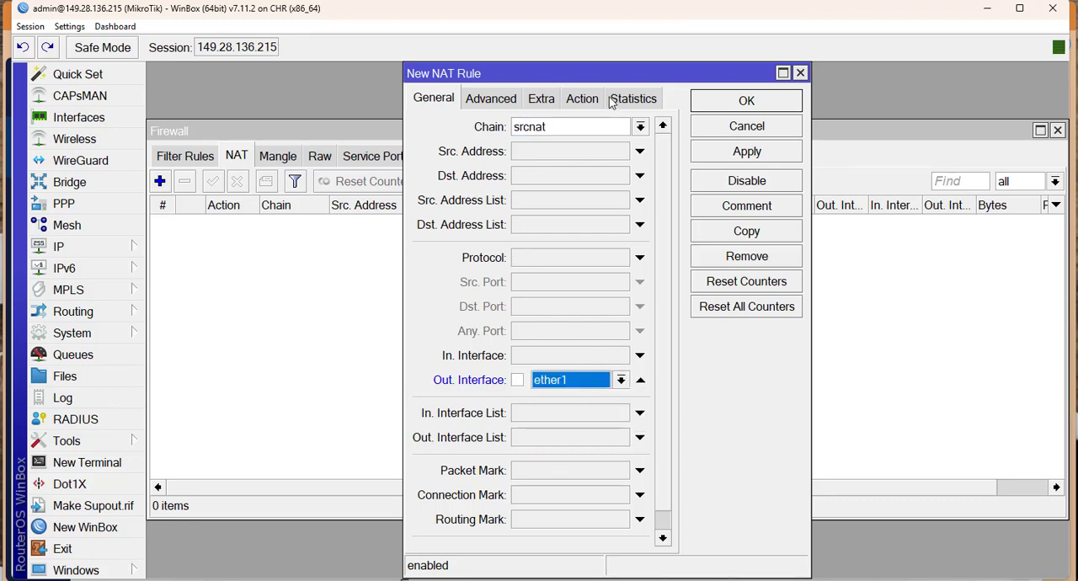
Set the NAT rule's action to masquerade, then apply and save the rule.
click(582, 98)
click(573, 127)
click(525, 246)
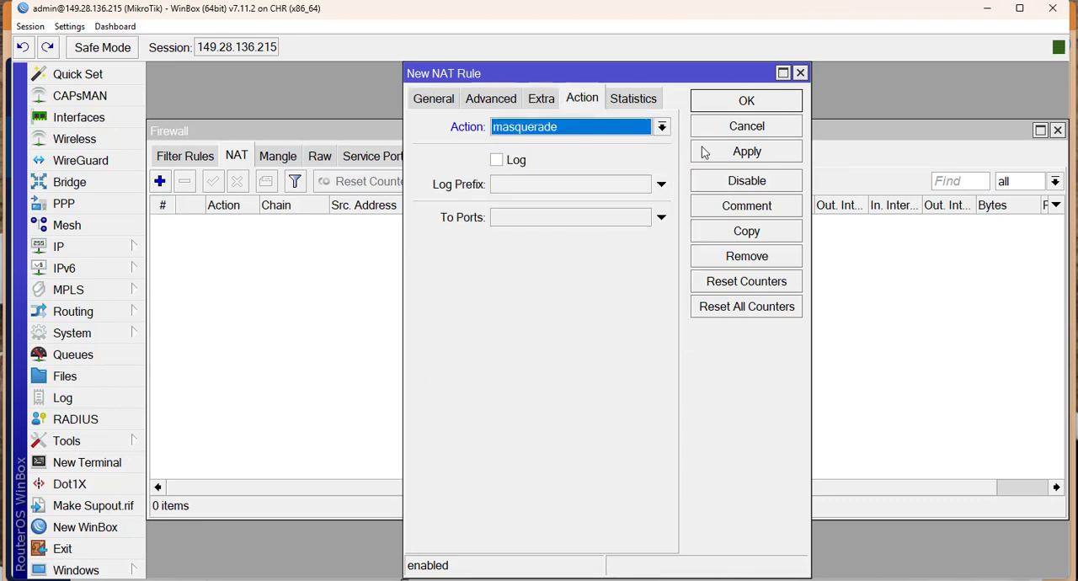
click(705, 152)
click(720, 102)
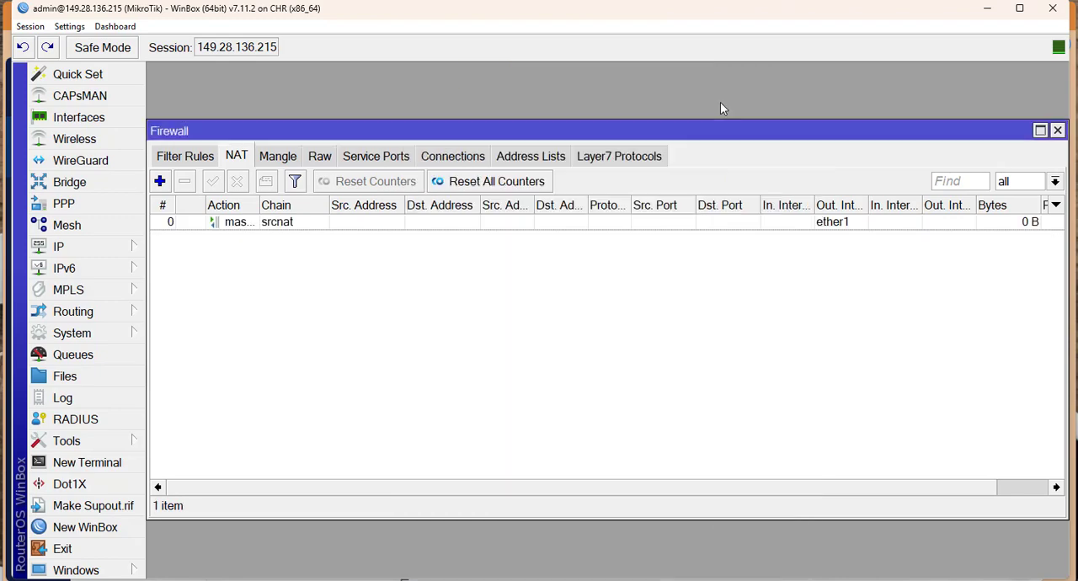
Close the firewall window, reopen the PPP secrets list and select the PPTP user's entry.
click(126, 118)
key(Escape)
key(Escape)
click(81, 211)
click(318, 223)
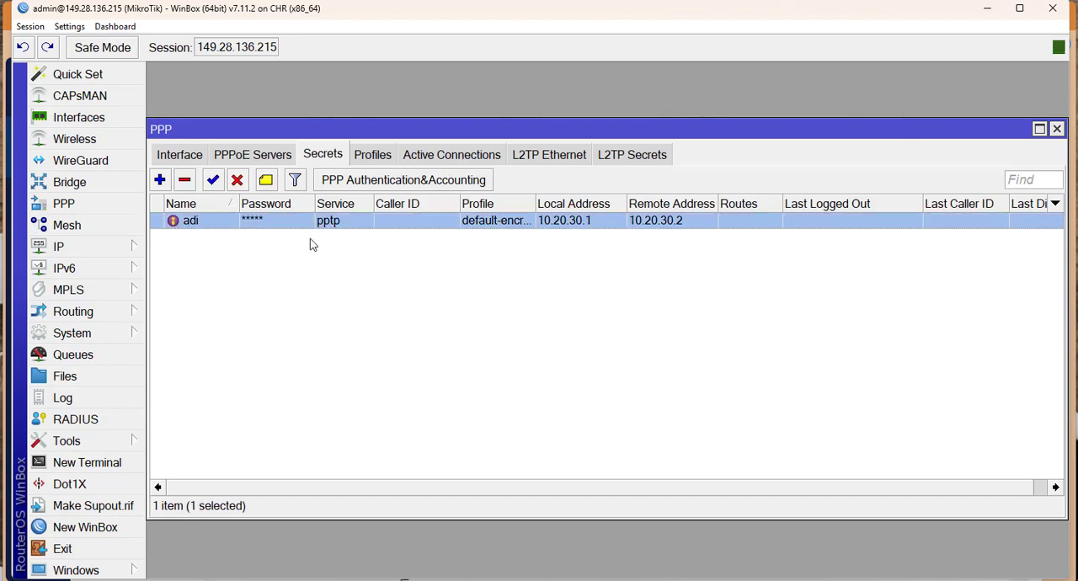
Switch to the Windows VPN settings and start adding a new VPN connection.
key(super+a)
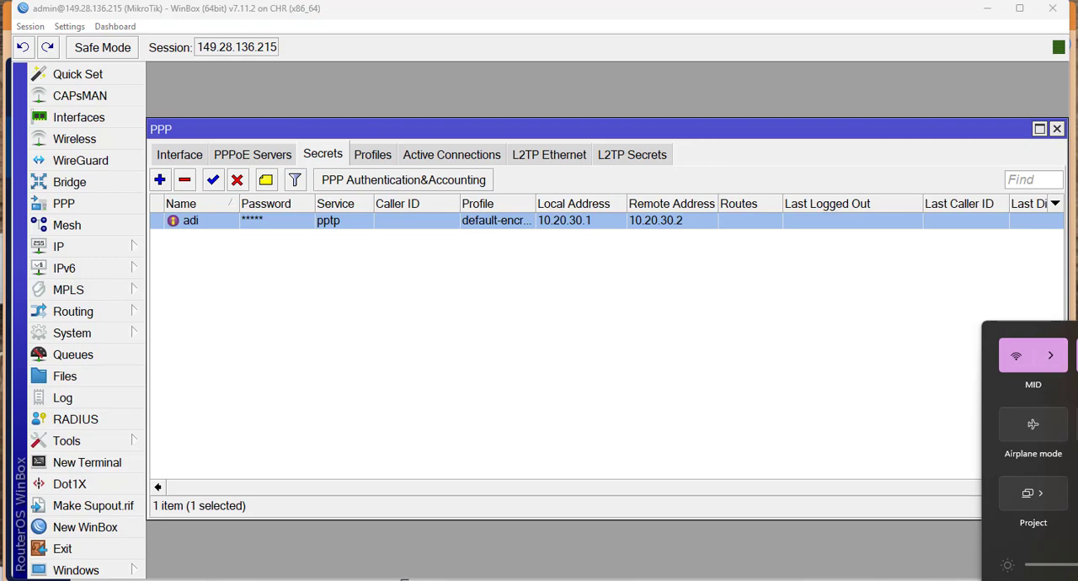
click(1077, 356)
click(1036, 580)
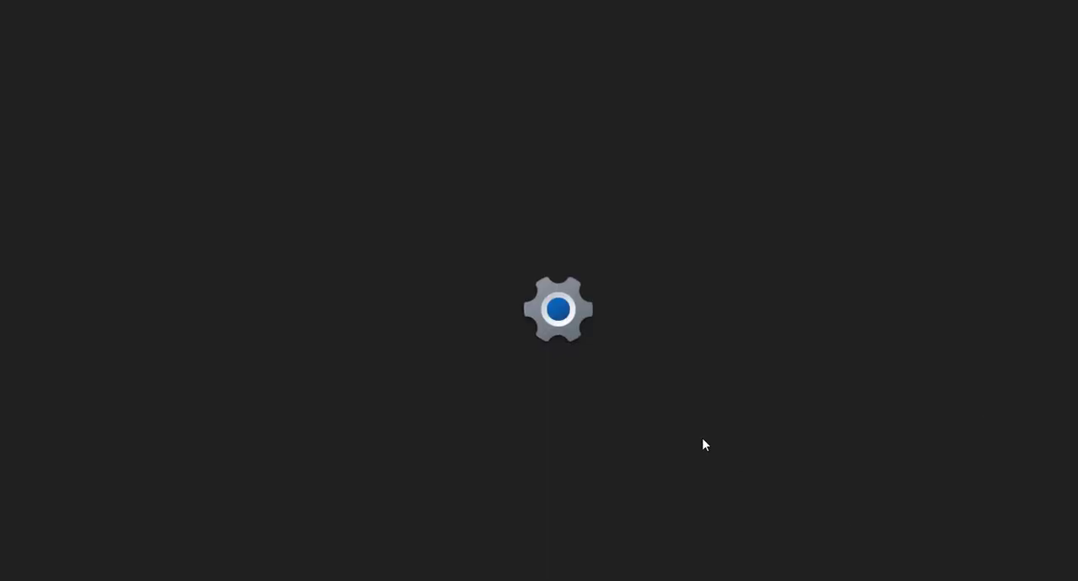
drag(472, 0, 555, 5)
click(803, 101)
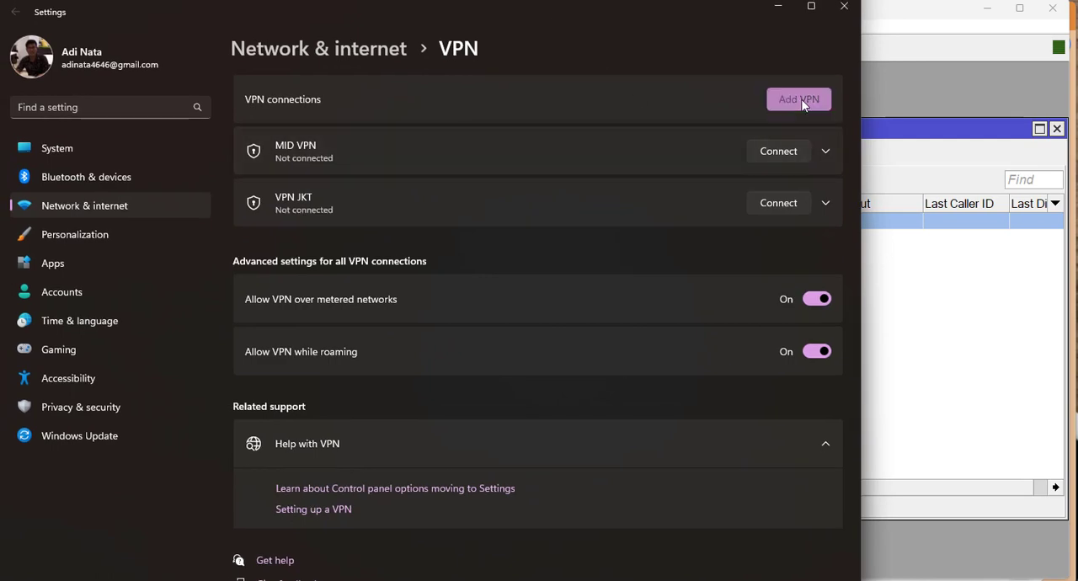
Choose Windows (built-in) as the VPN provider and name the connection VPN CHR.
click(426, 139)
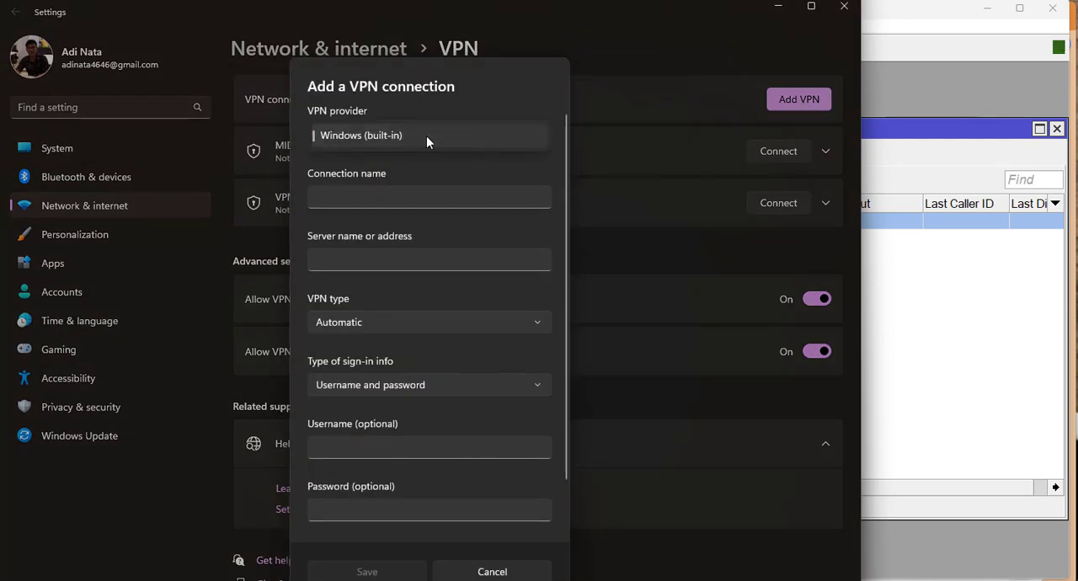
click(427, 138)
click(396, 193)
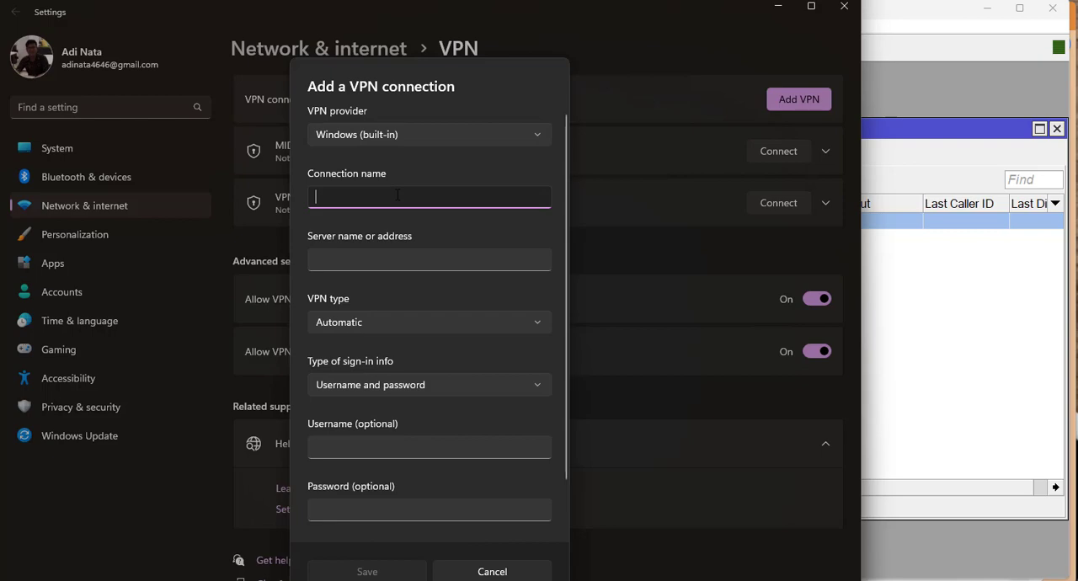
text(VPN CHR)
Copy the router address 149.28.136.215 from the WinBox session into the server address and set the VPN type to Point to Point Tunneling Protocol (PPTP).
click(391, 255)
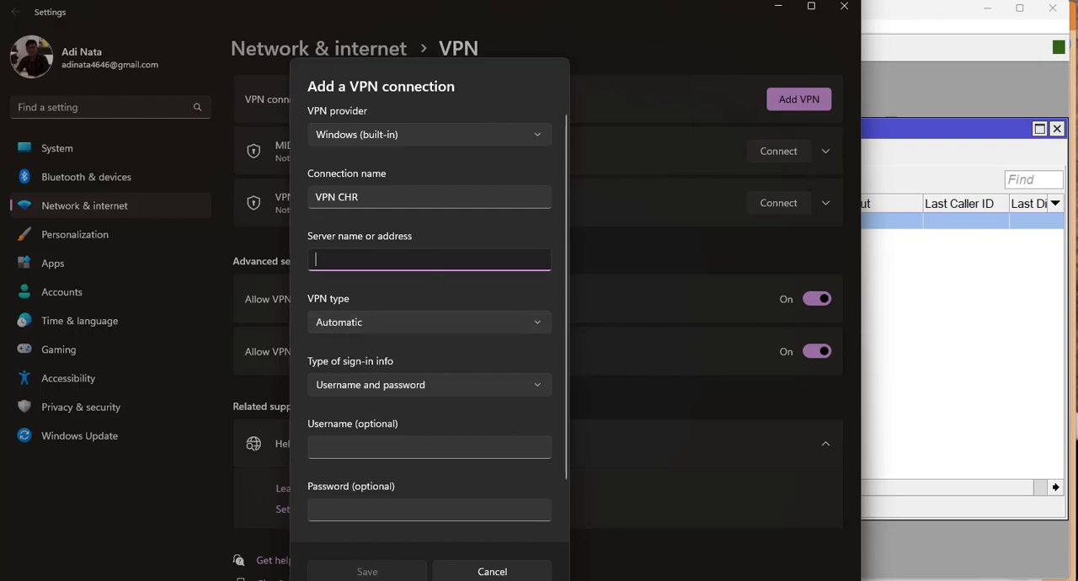
key(alt+Tab)
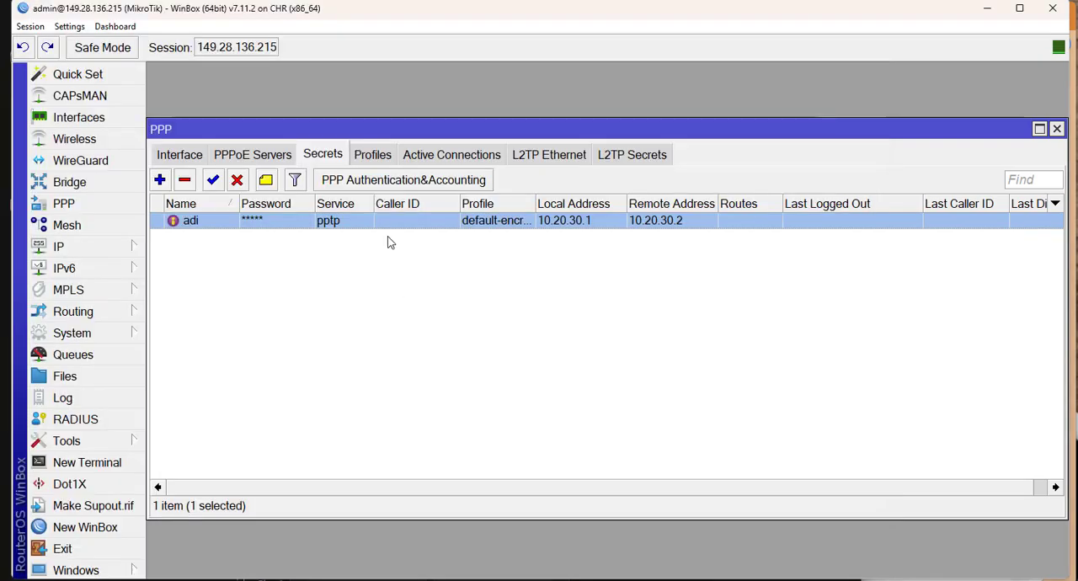
right_click(242, 48)
click(266, 66)
click(988, 9)
key(ctrl+v)
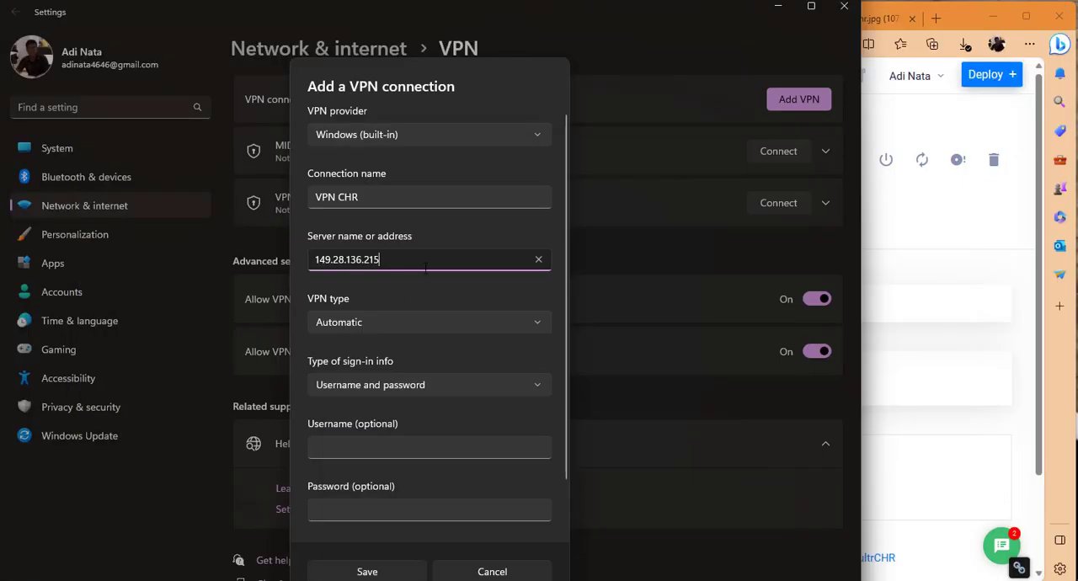
key(shift+Left)
key(shift+Left)
key(shift+Left)
key(shift+Left)
key(shift+Left)
key(shift+Left)
key(shift+Left)
key(shift+Left)
key(shift+Left)
key(shift+Left)
key(shift+Left)
key(Left)
click(417, 322)
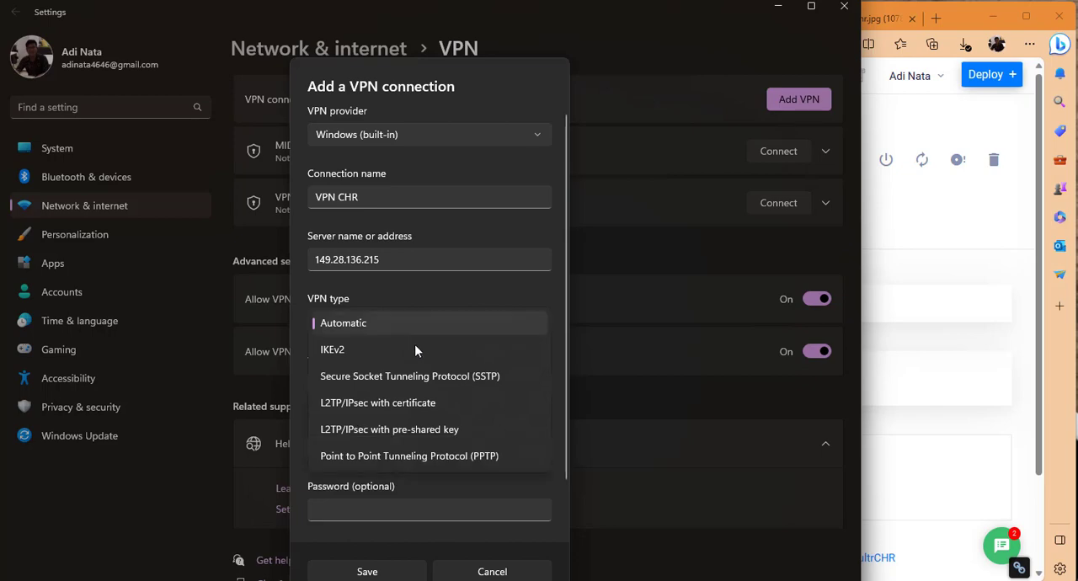
click(414, 456)
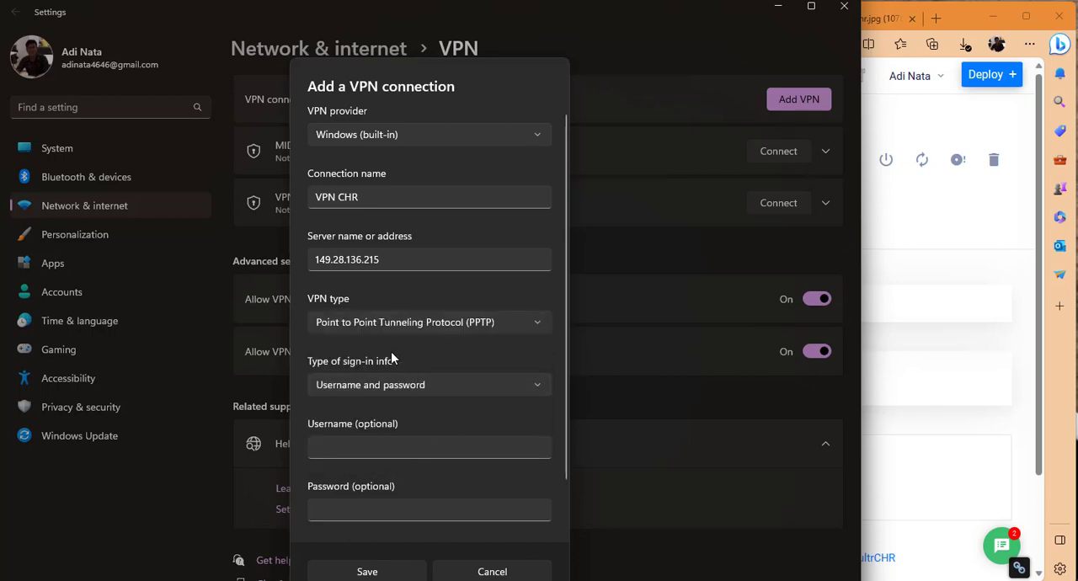
Enter the PPTP user's username and password as sign-in info and save the VPN connection.
scroll(424, 388, down, 1)
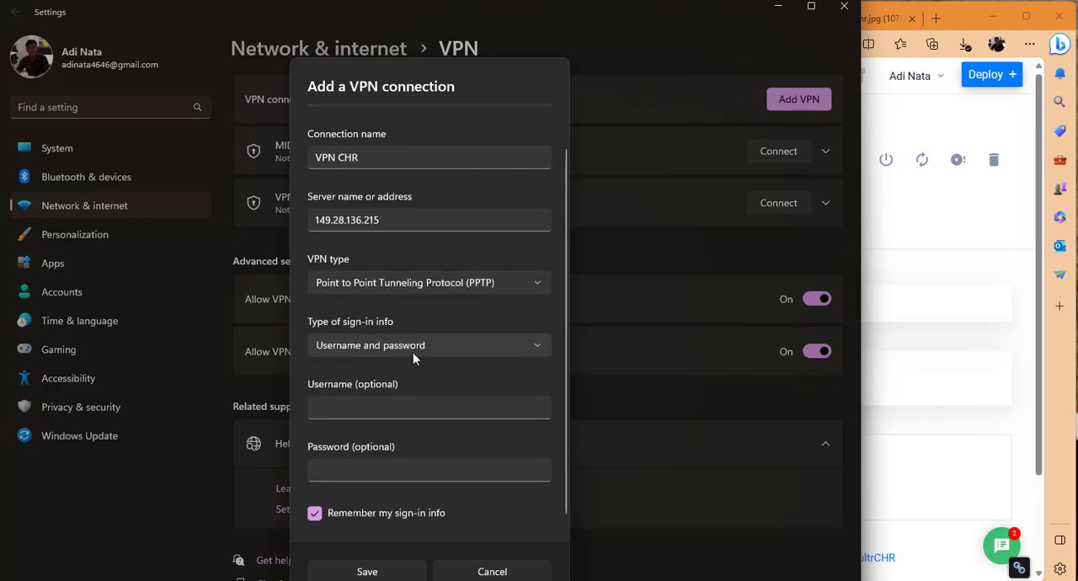
click(412, 411)
key(Tab)
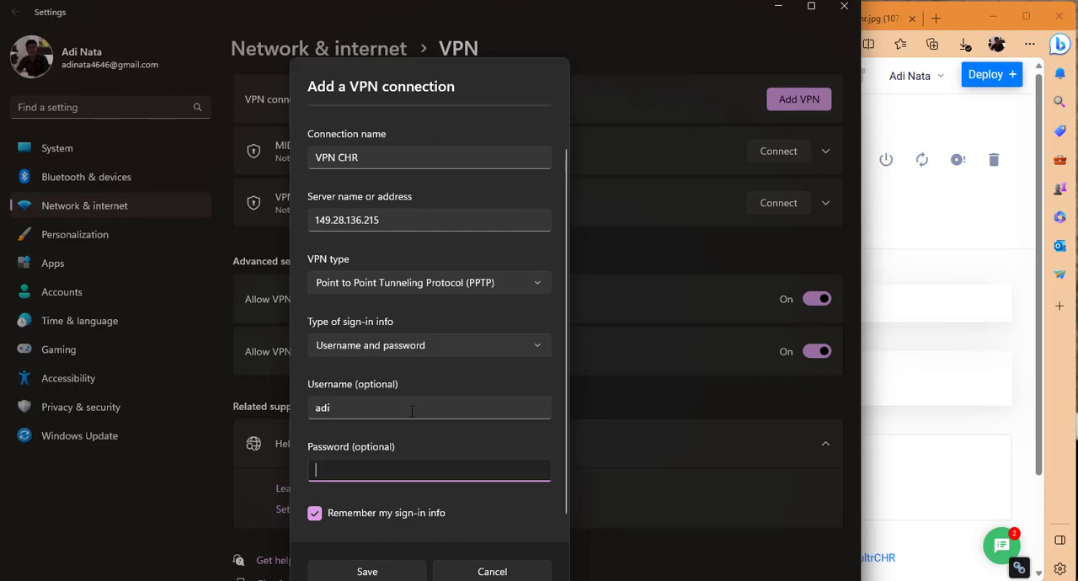
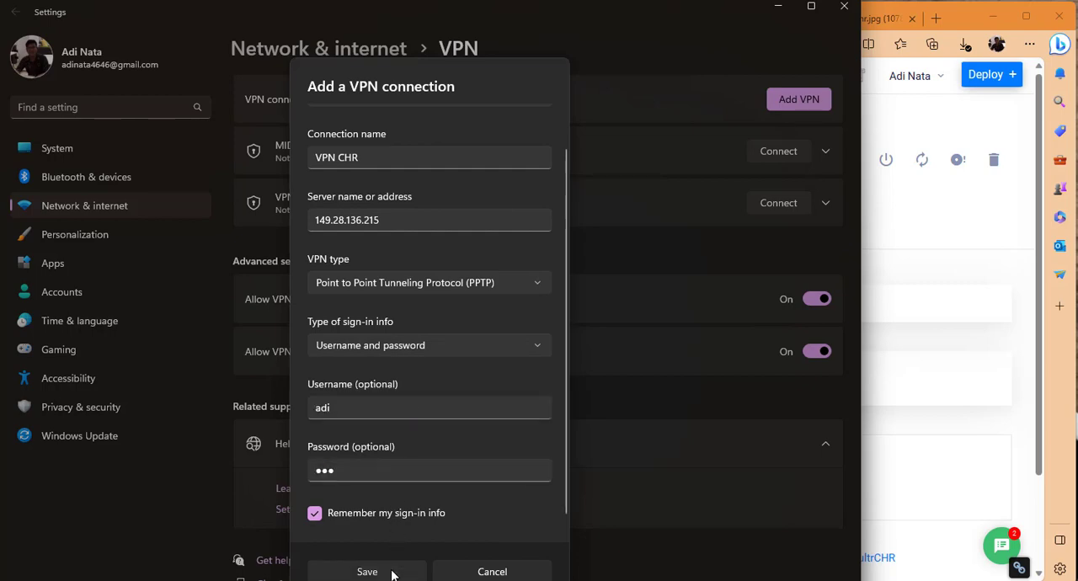
click(392, 571)
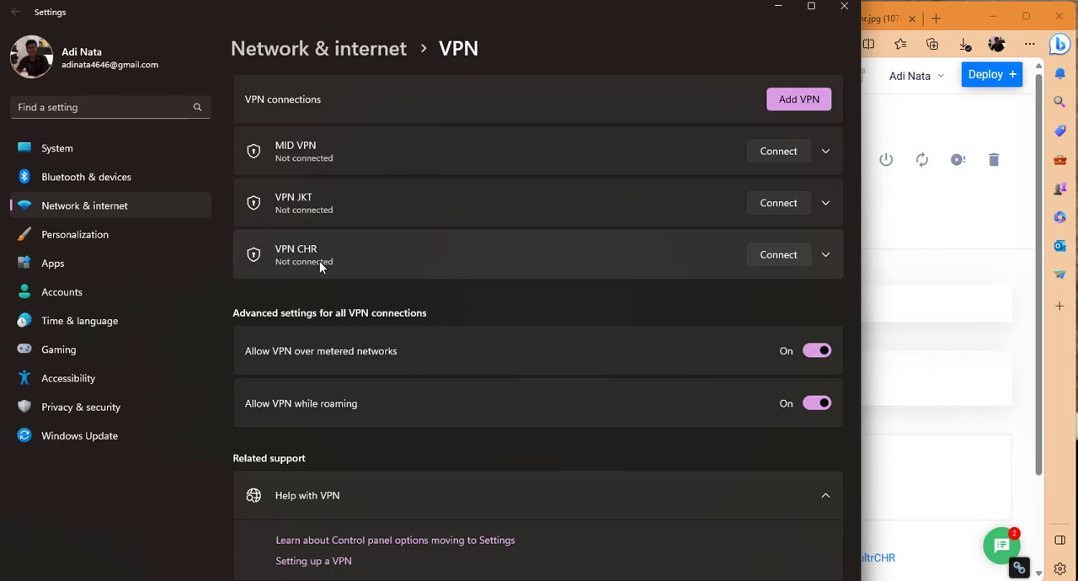
Connect the VPN CHR connection and switch to the WinBox session.
click(788, 256)
click(570, 580)
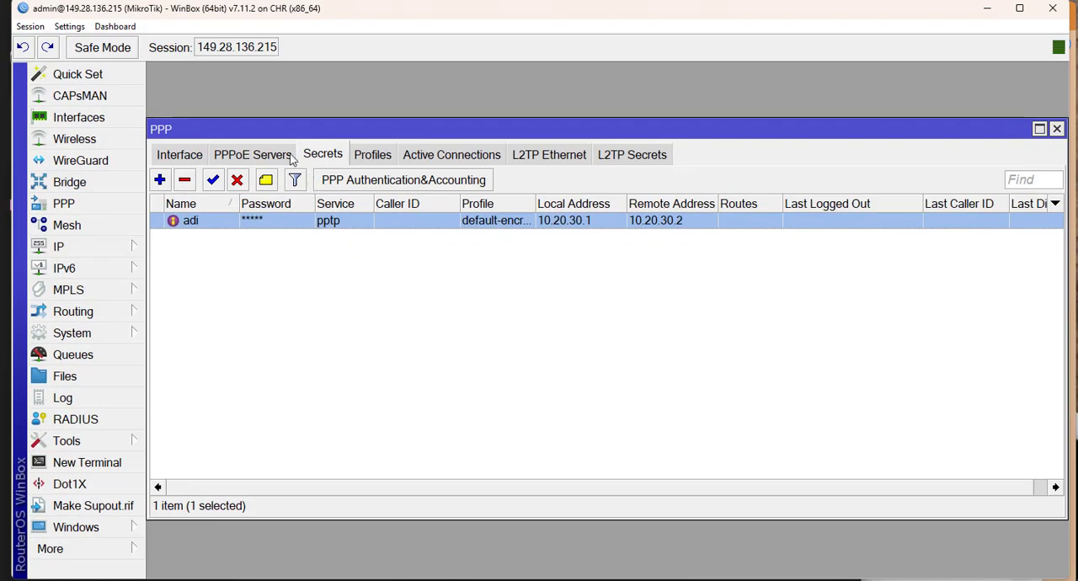
Zoom in the WinBox interface one level and check the PPTP user's session among the active PPP connections.
double_click(212, 129)
click(76, 27)
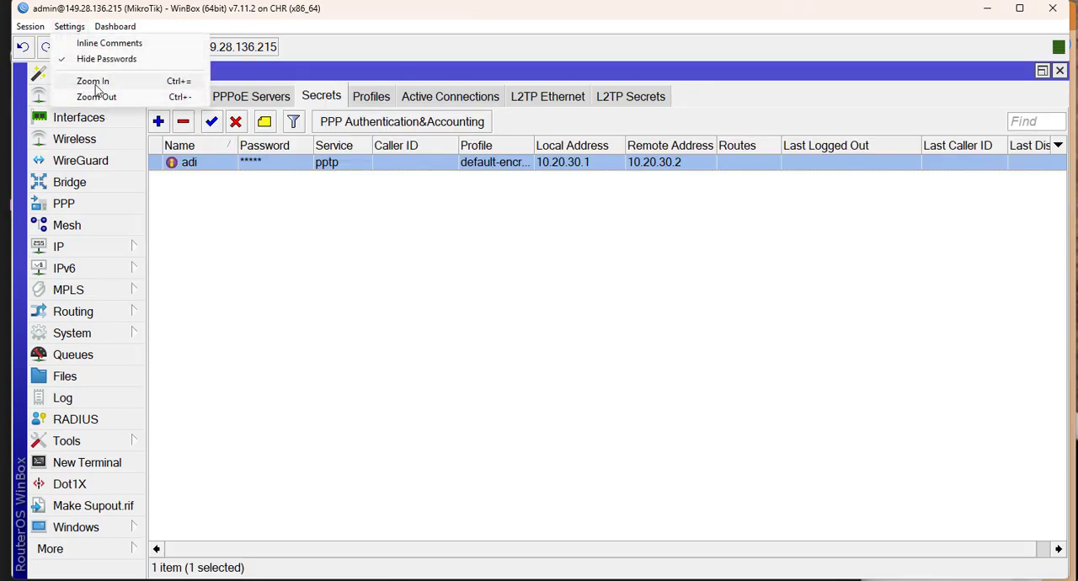
click(99, 80)
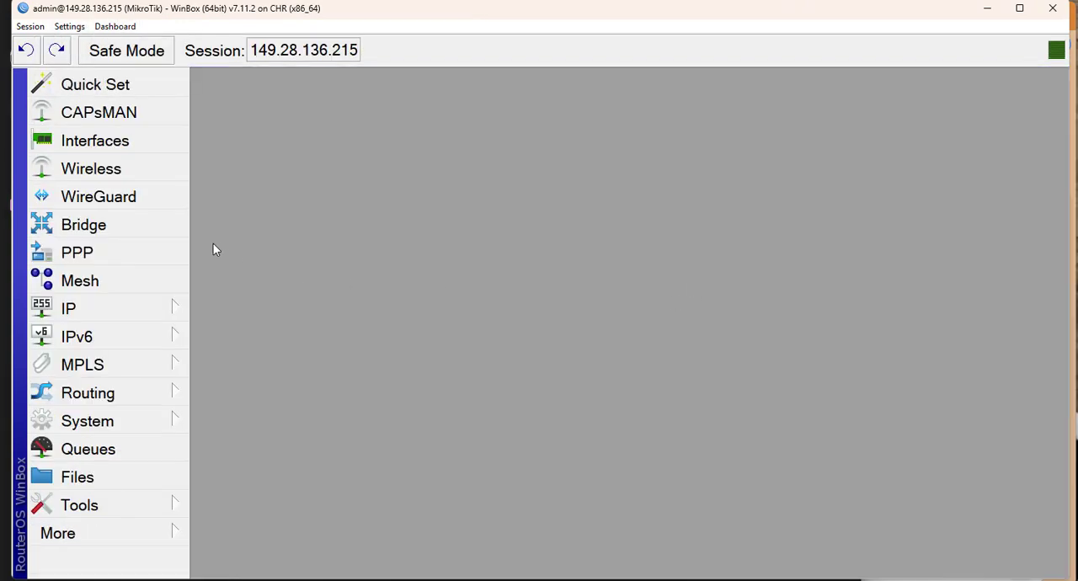
click(113, 254)
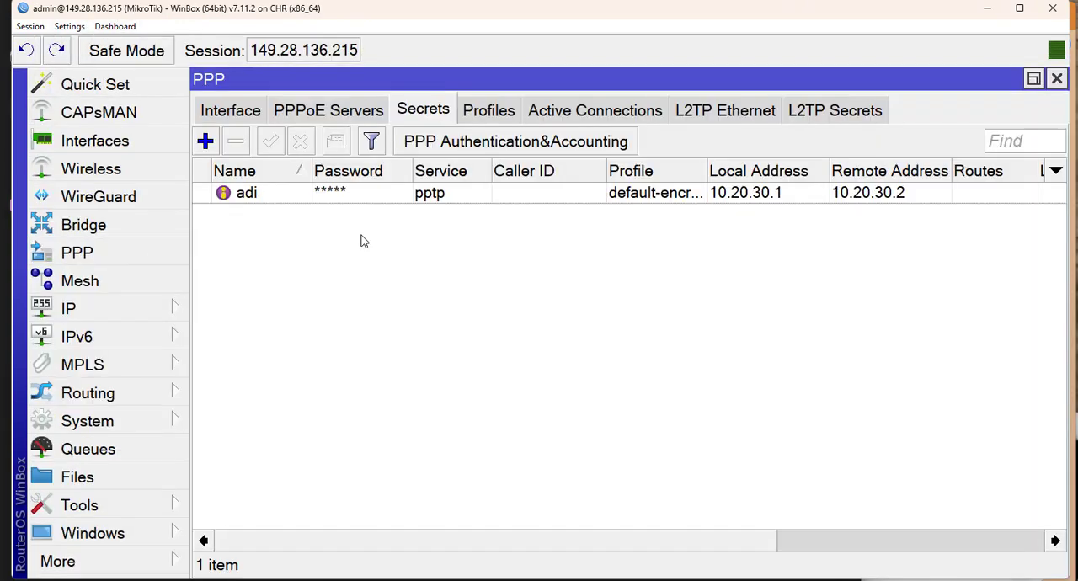
click(593, 117)
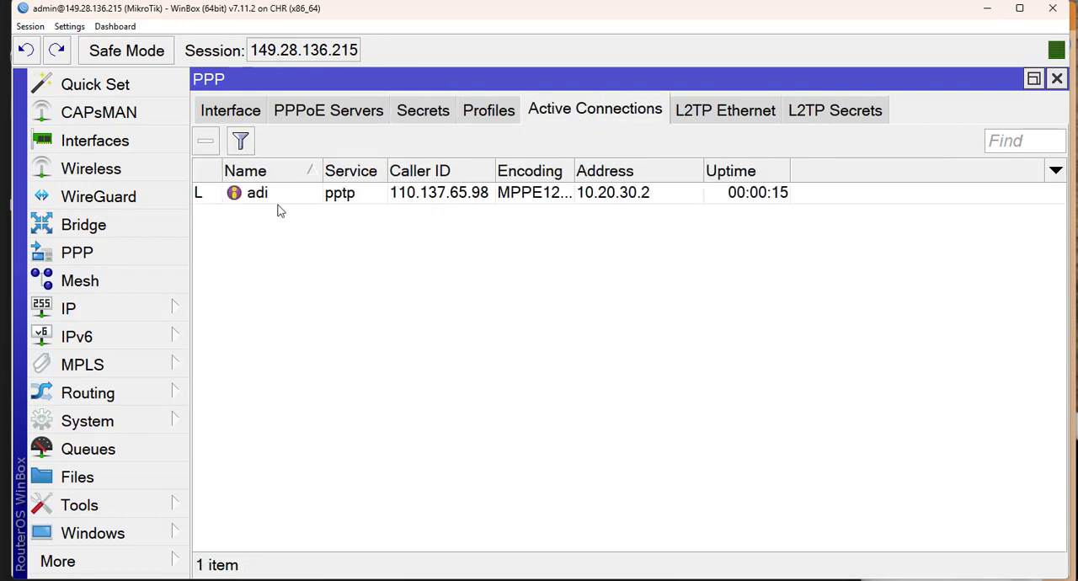
click(271, 195)
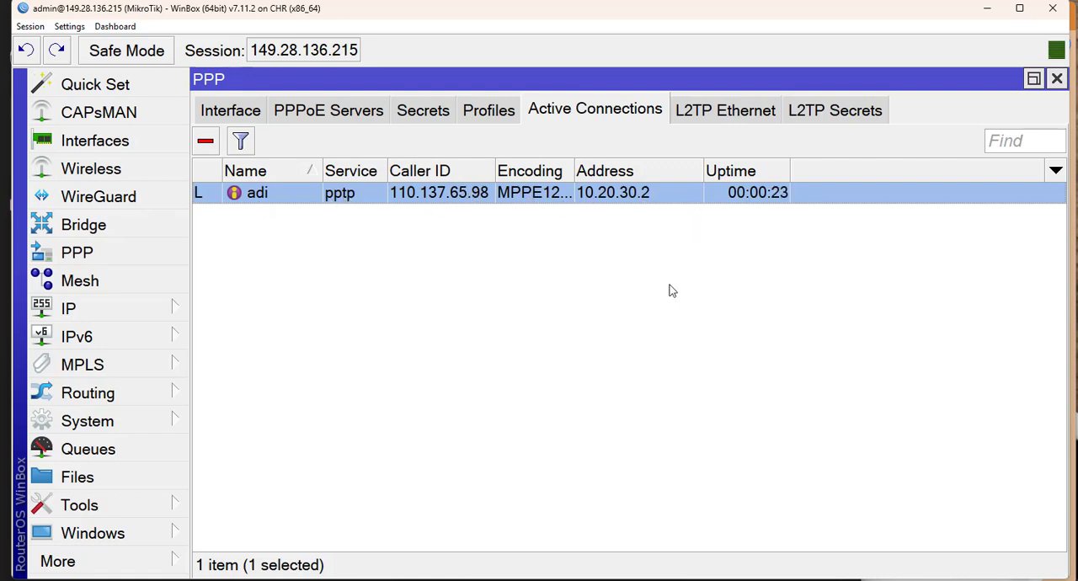
Open a Windows Command Prompt in view over WinBox and run ipconfig/all.
key(super+r)
text(cmd)
key(Return)
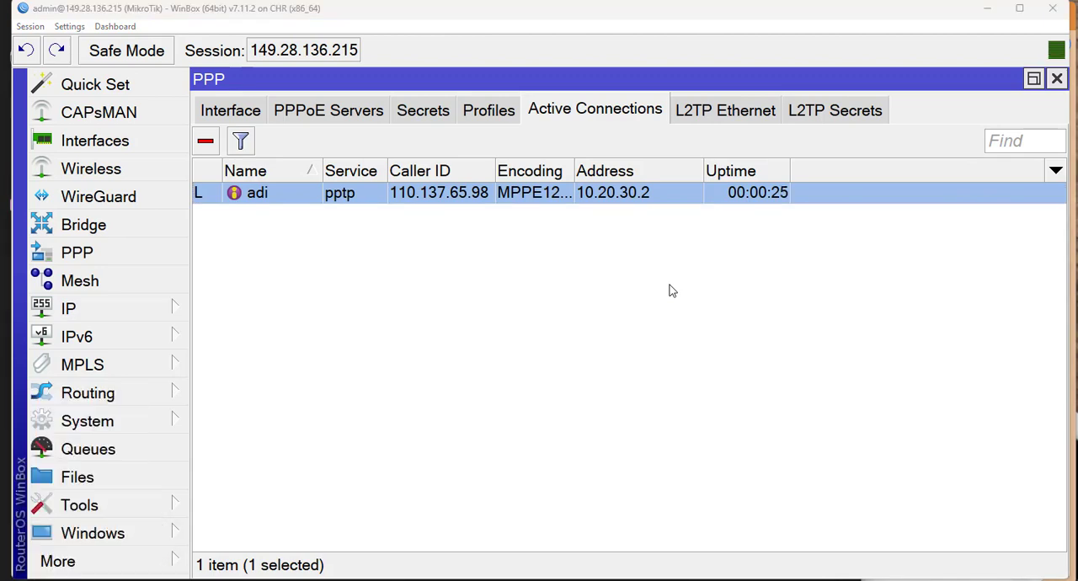
text(ipconfig)
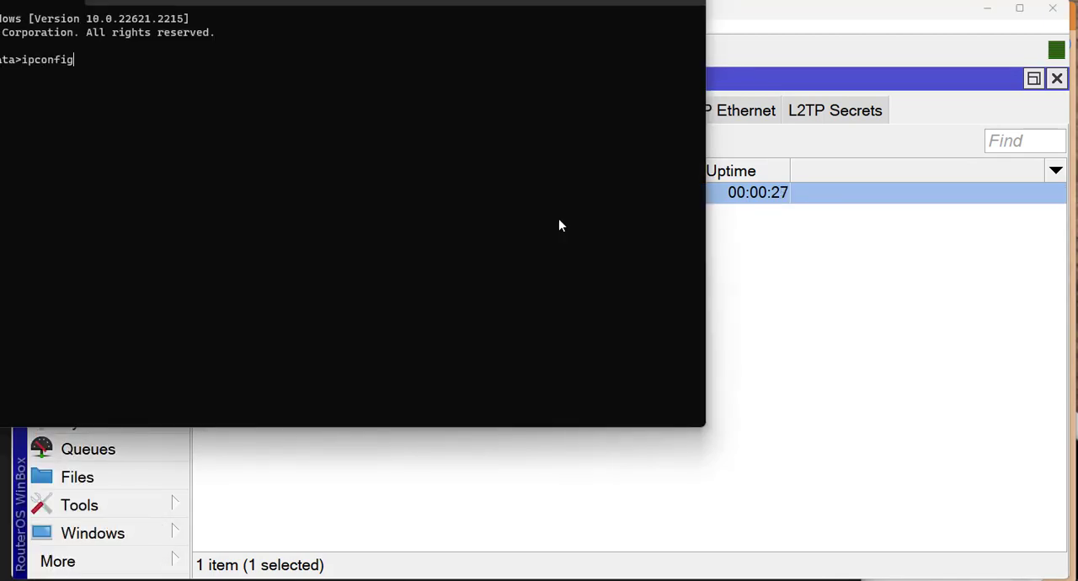
drag(520, 3, 722, 76)
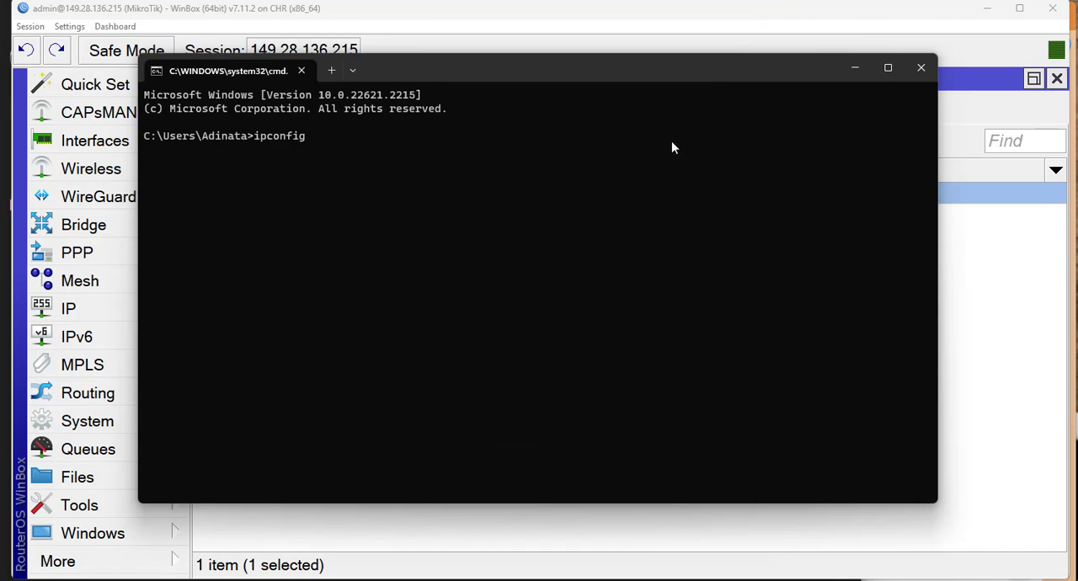
text(/all)
key(Return)
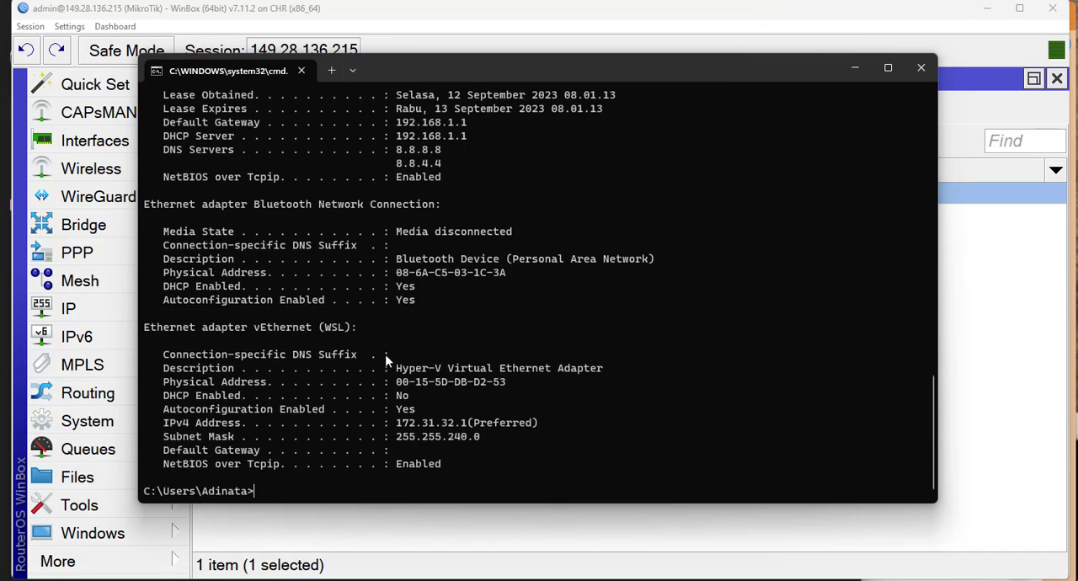
Examine the IPv4 address of the PPP adapter VPN CHR in the output and minimize the Command Prompt.
scroll(389, 357, up, 15)
scroll(389, 356, up, 10)
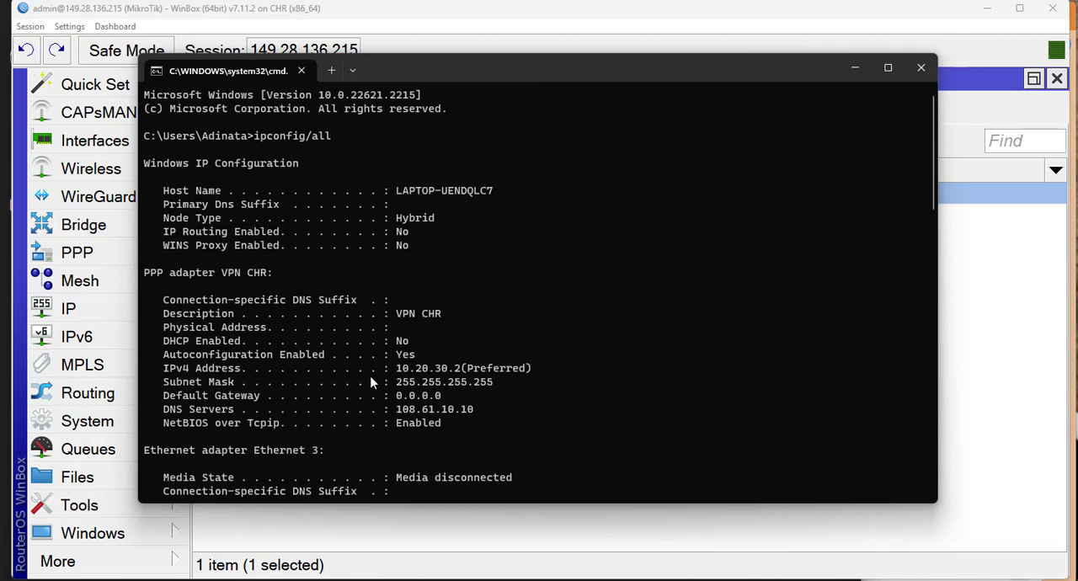
scroll(373, 380, down, 2)
drag(144, 190, 261, 193)
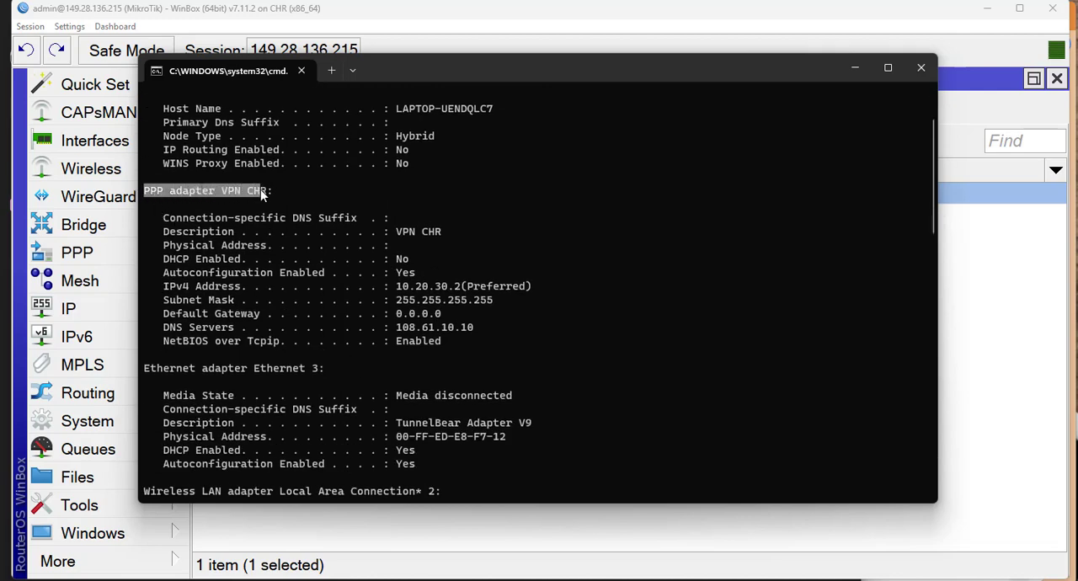
click(243, 200)
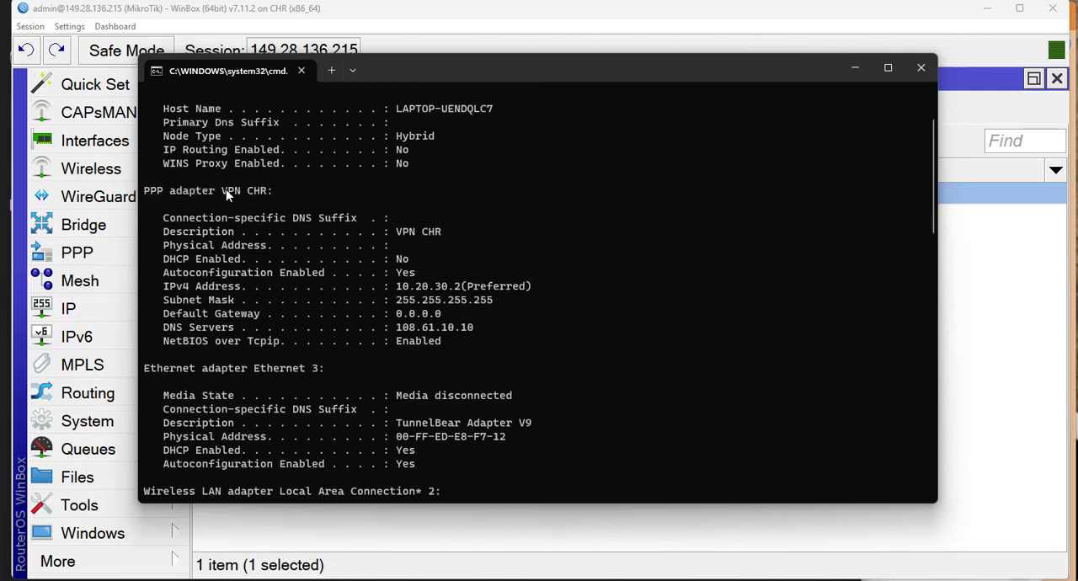
drag(152, 287, 403, 300)
click(522, 319)
click(616, 263)
click(865, 69)
click(489, 280)
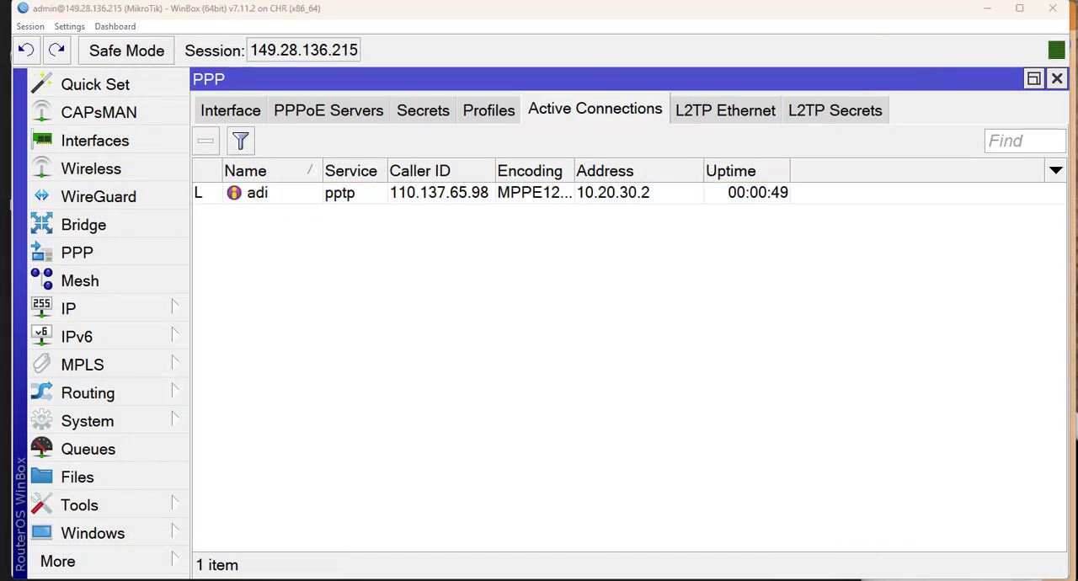
Switch to the browser and open the What is My IP tool on midteknologi.com.
key(F10)
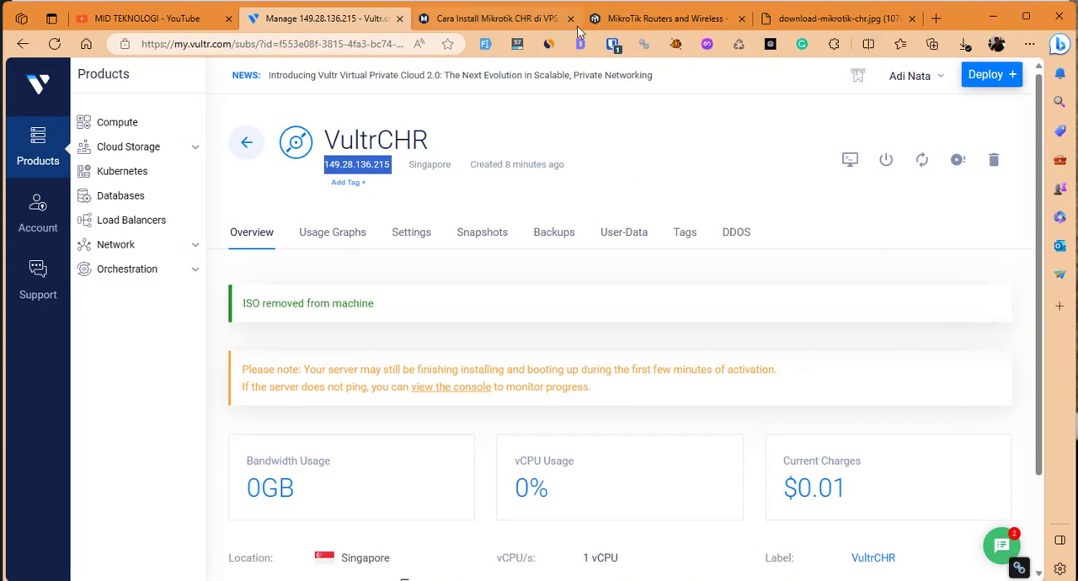
click(868, 20)
click(339, 44)
text(midteknologi.com)
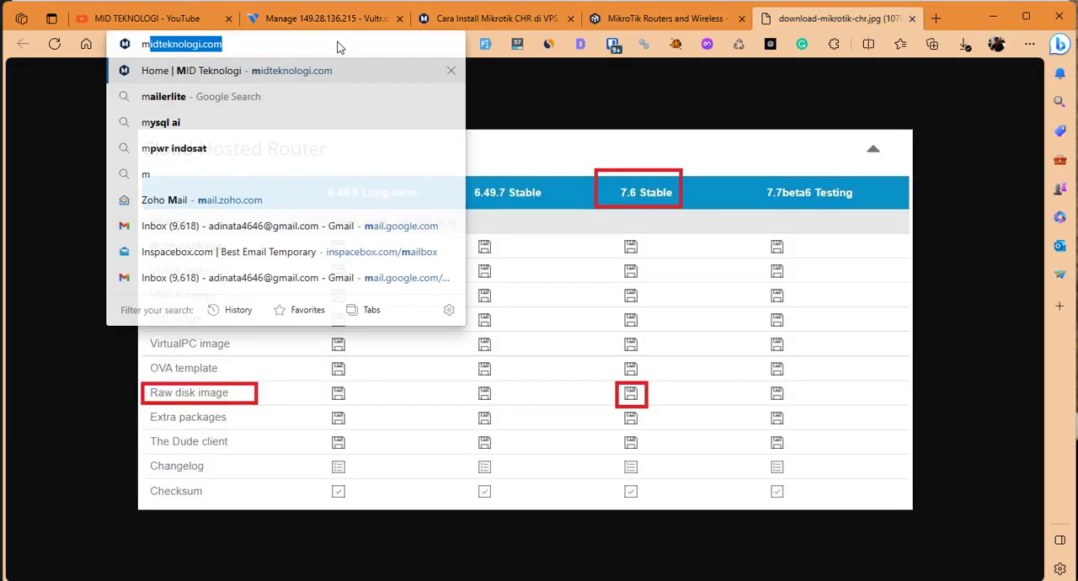
key(Return)
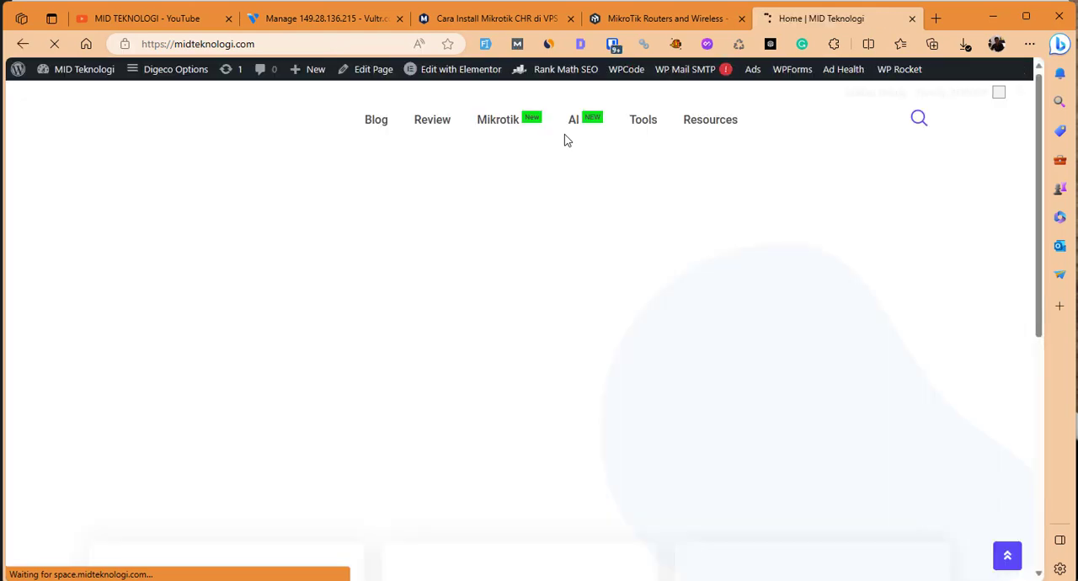
mouse_move(638, 124)
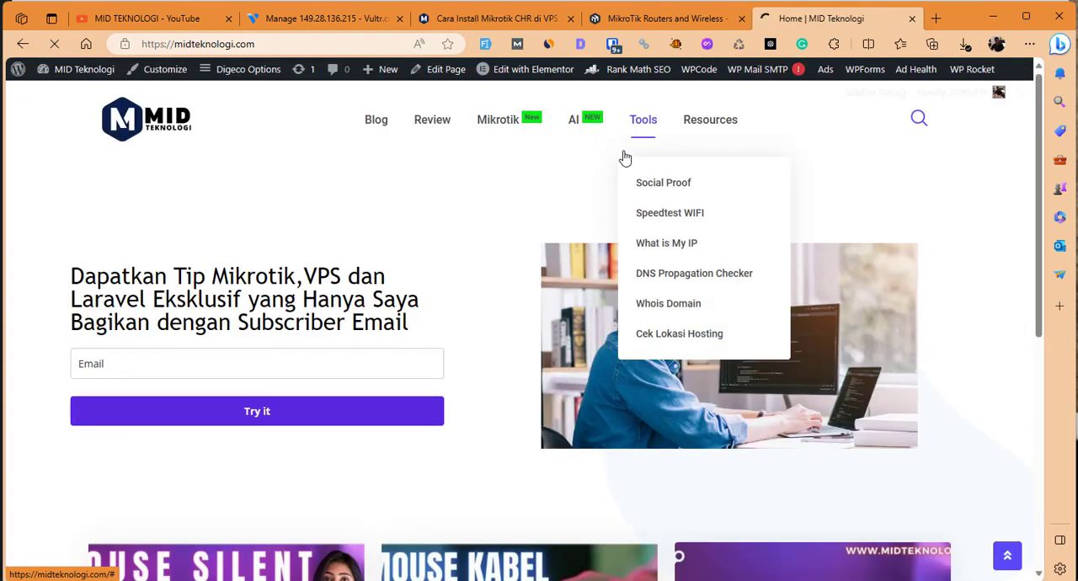
click(646, 248)
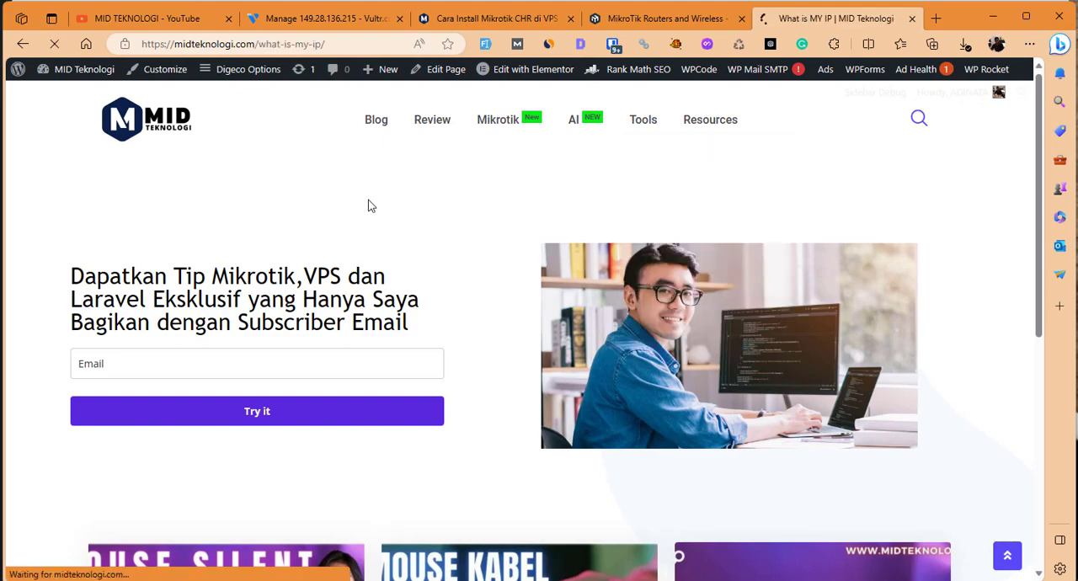
Examine the detected IP address and location, and compare them with the VultrCHR server's address on its Vultr page.
scroll(369, 206, down, 2)
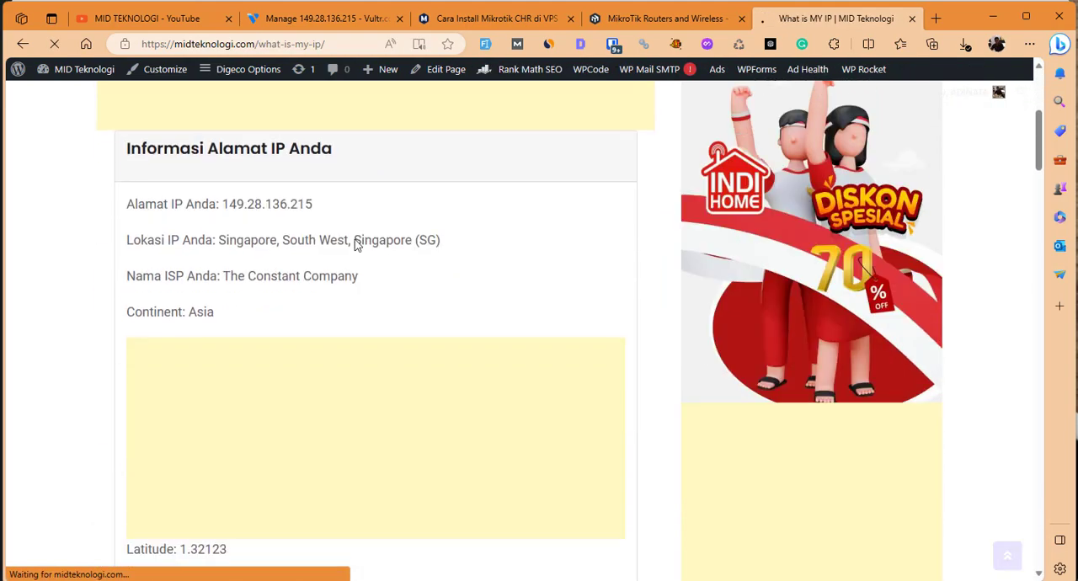
drag(127, 240, 438, 259)
click(429, 284)
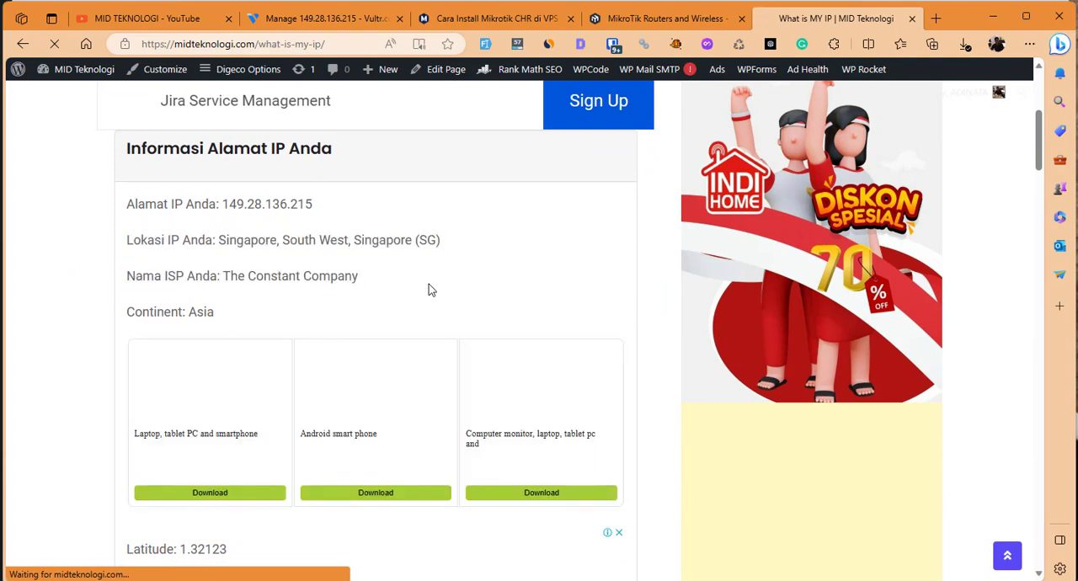
click(348, 19)
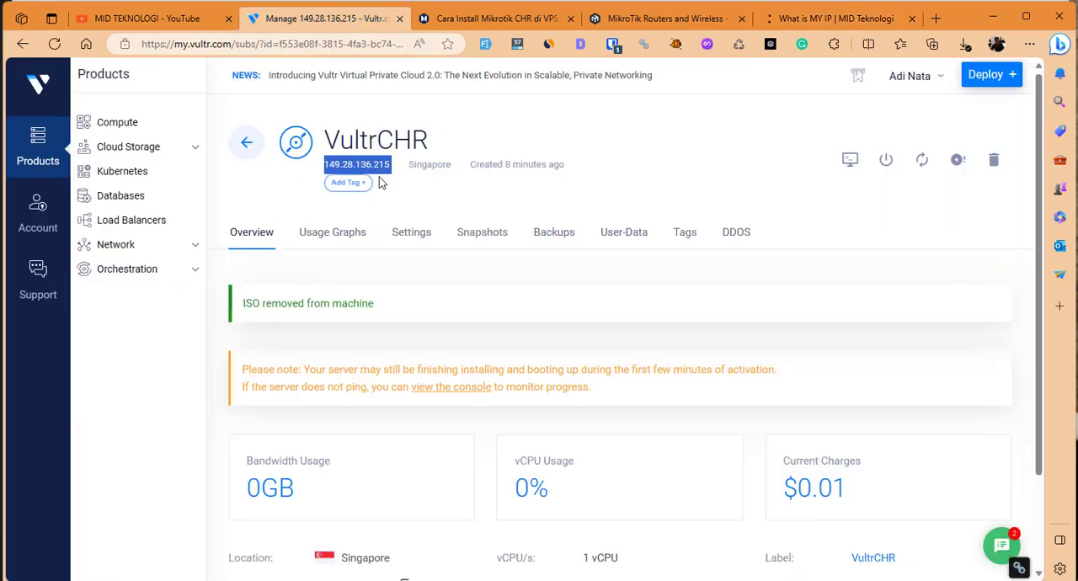
click(478, 275)
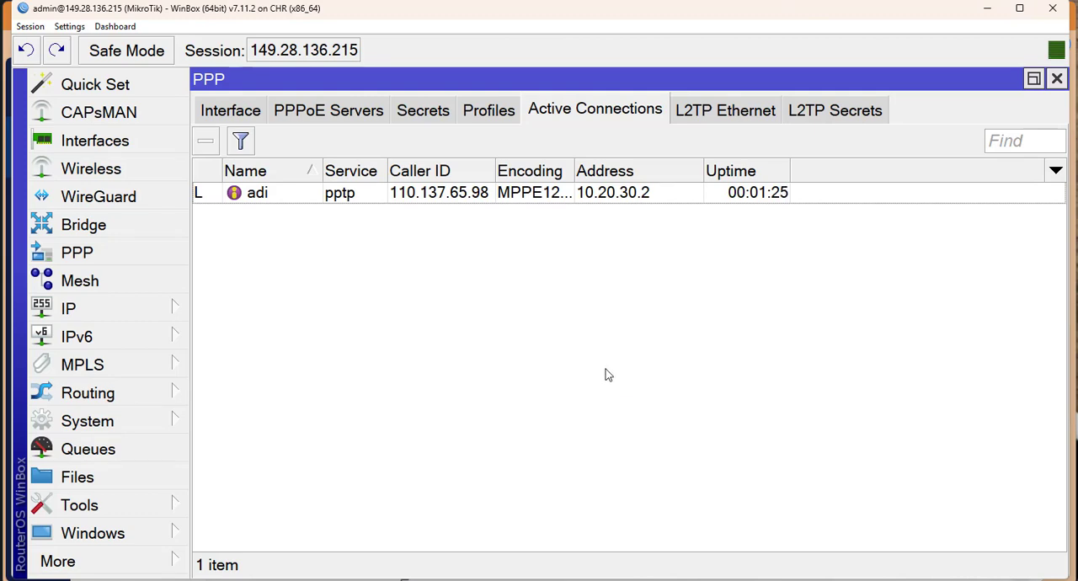
Switch to WinBox, disable the srcnat masquerade rule in the firewall NAT list and enable it again.
click(184, 308)
click(277, 167)
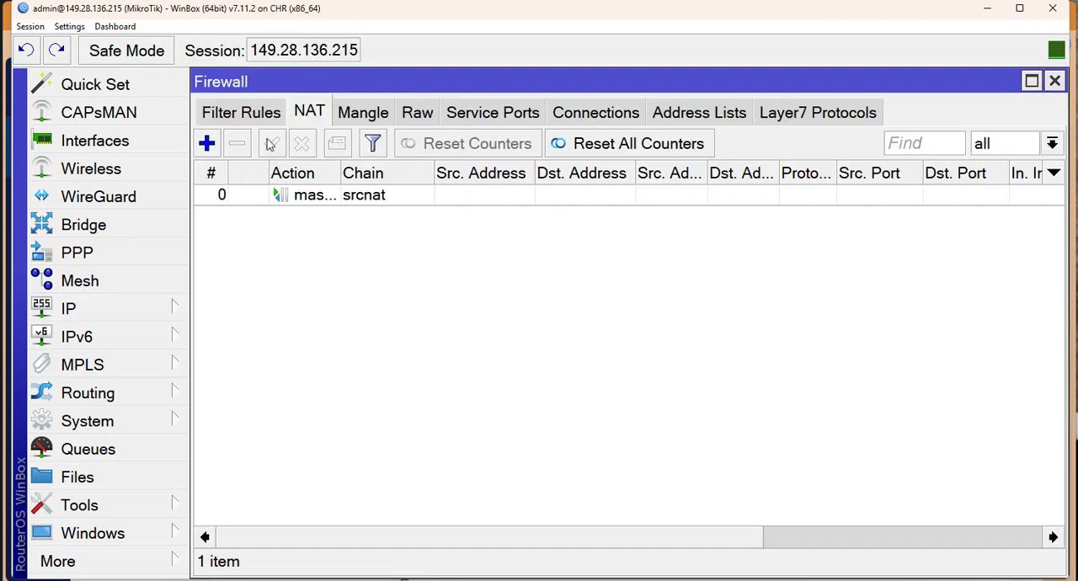
click(297, 202)
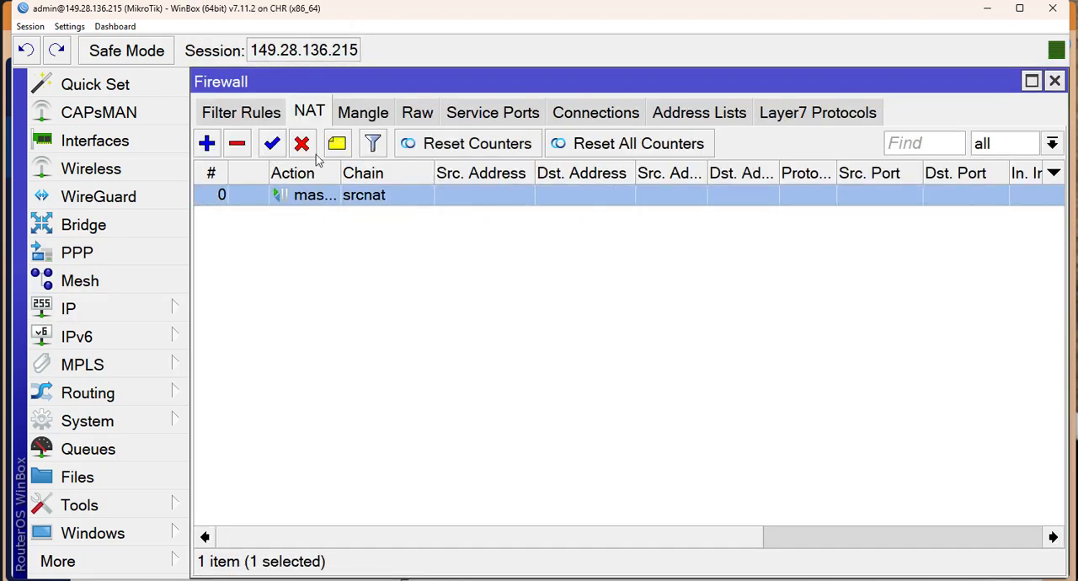
click(304, 145)
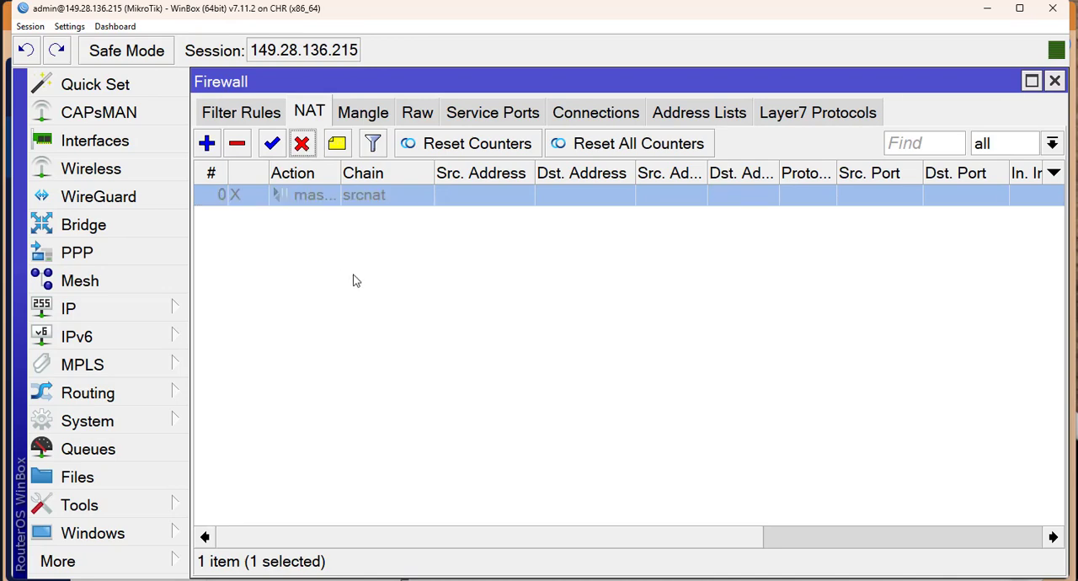
click(272, 145)
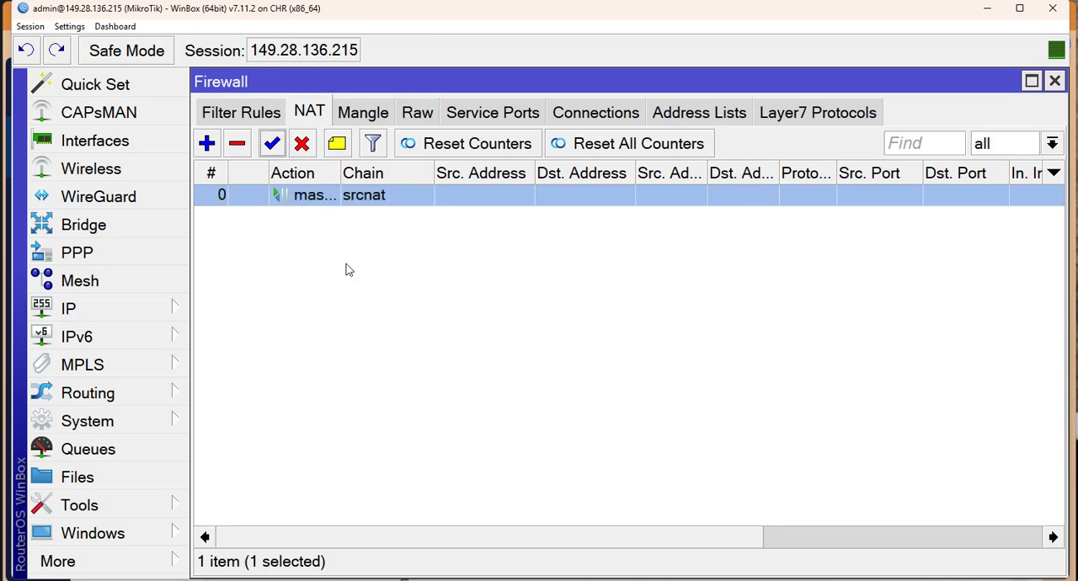
click(347, 269)
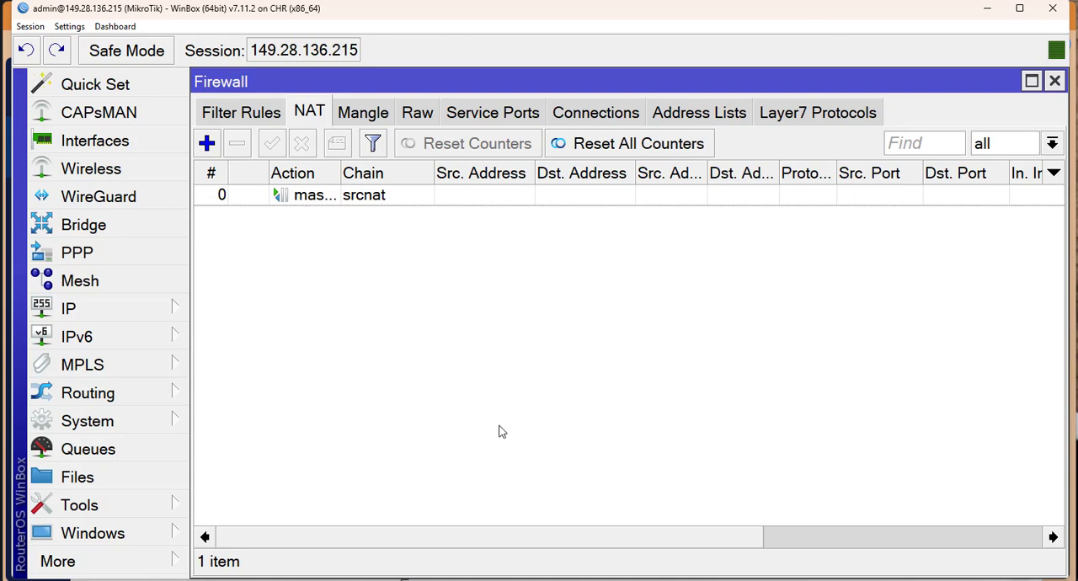
Review the VultrCHR server overview in the browser and return to WinBox to check the active PPP connection.
key(alt+Tab)
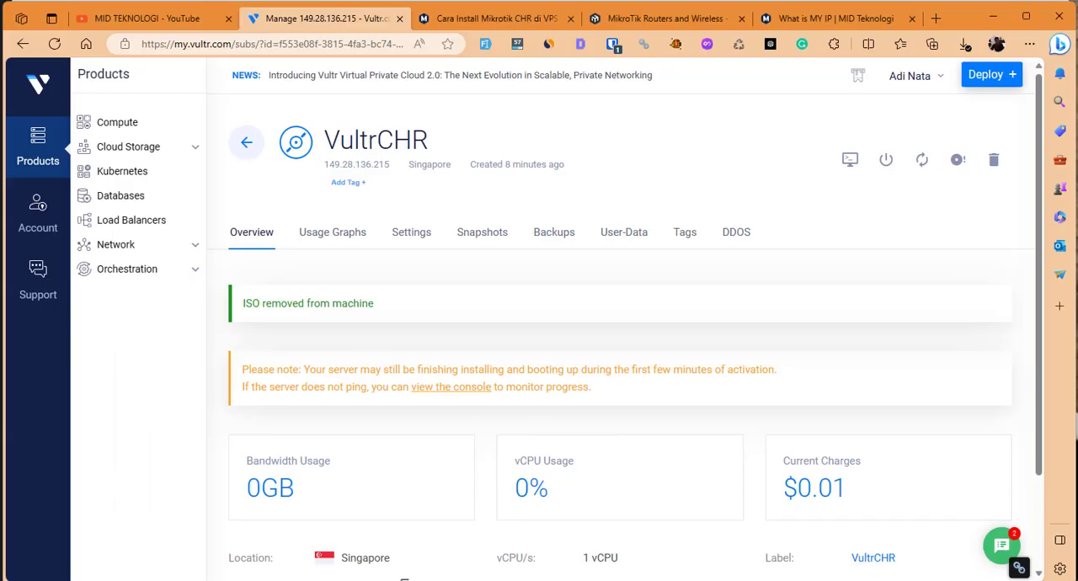
scroll(708, 325, down, 2)
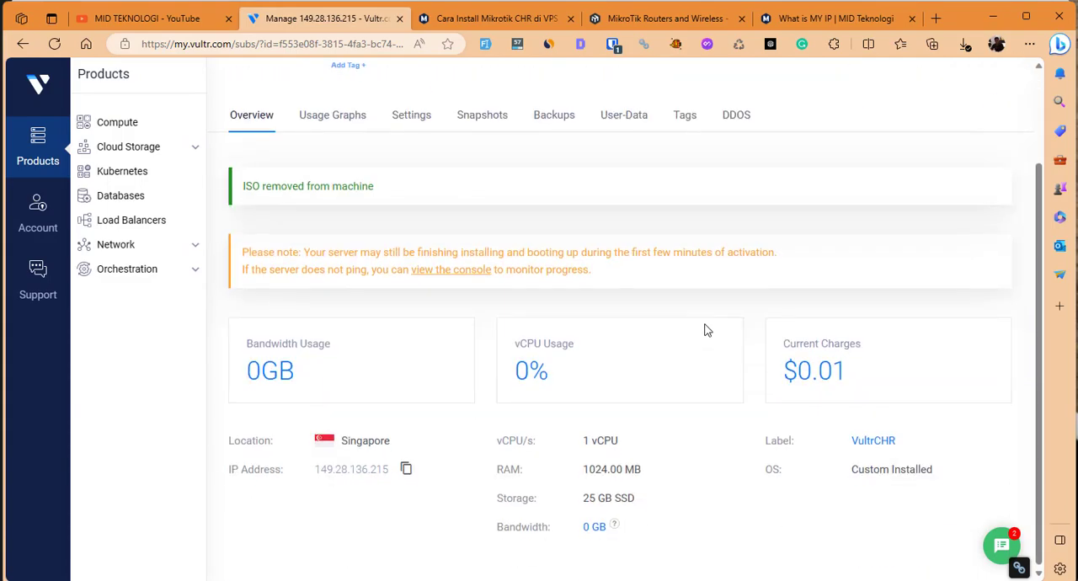
scroll(706, 330, up, 2)
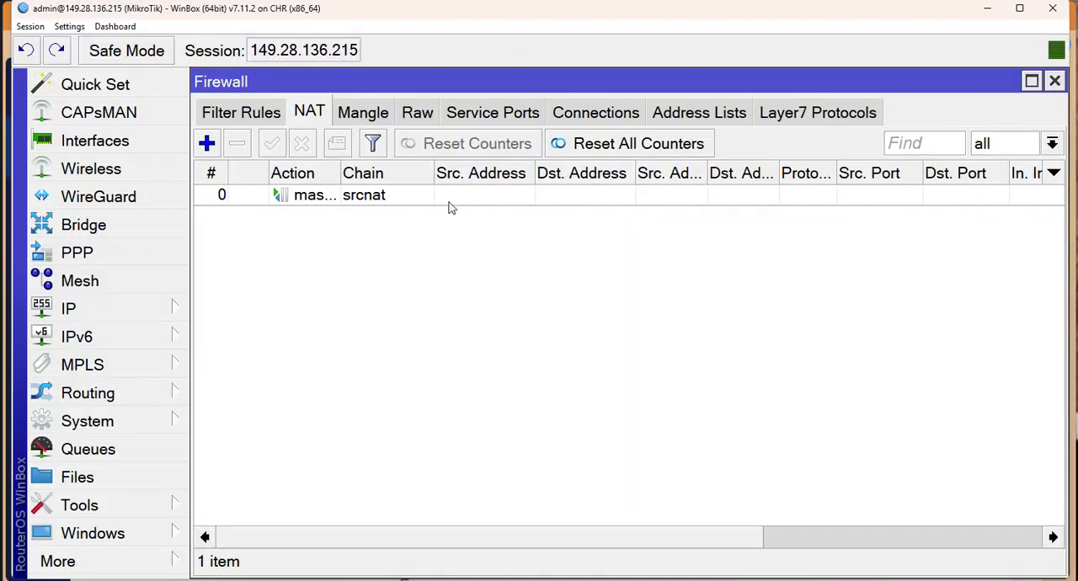
click(135, 256)
click(354, 196)
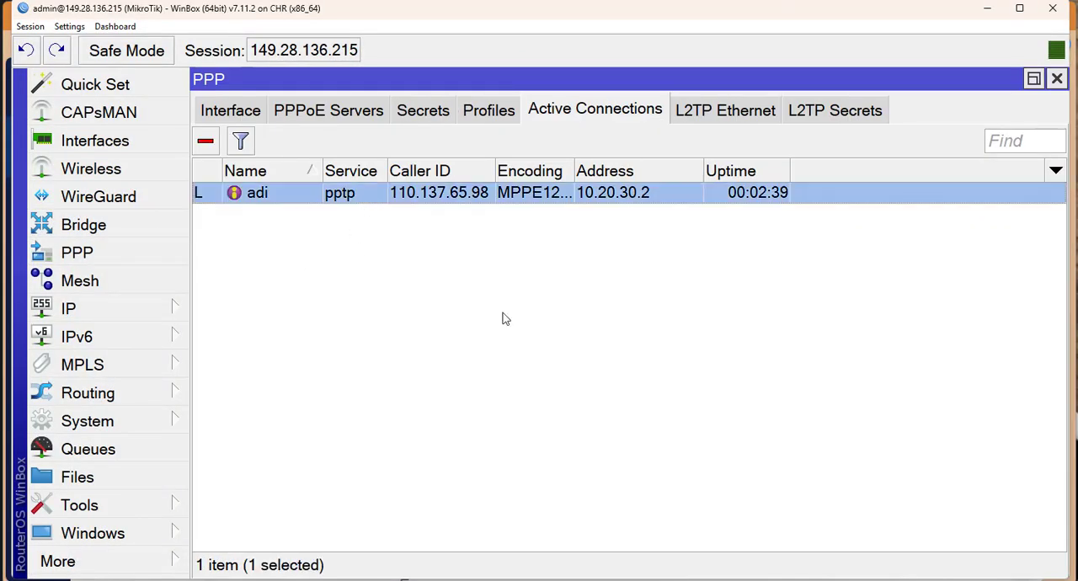
Start a second PPP secret: enter the user's name and password, and choose the pptp service and default-encryption profile.
click(401, 114)
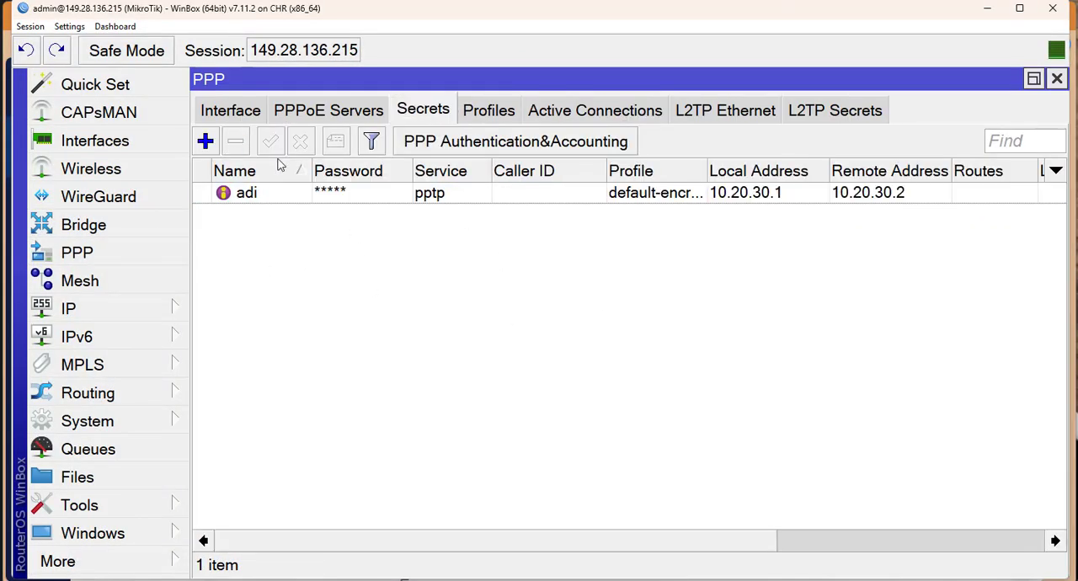
click(205, 141)
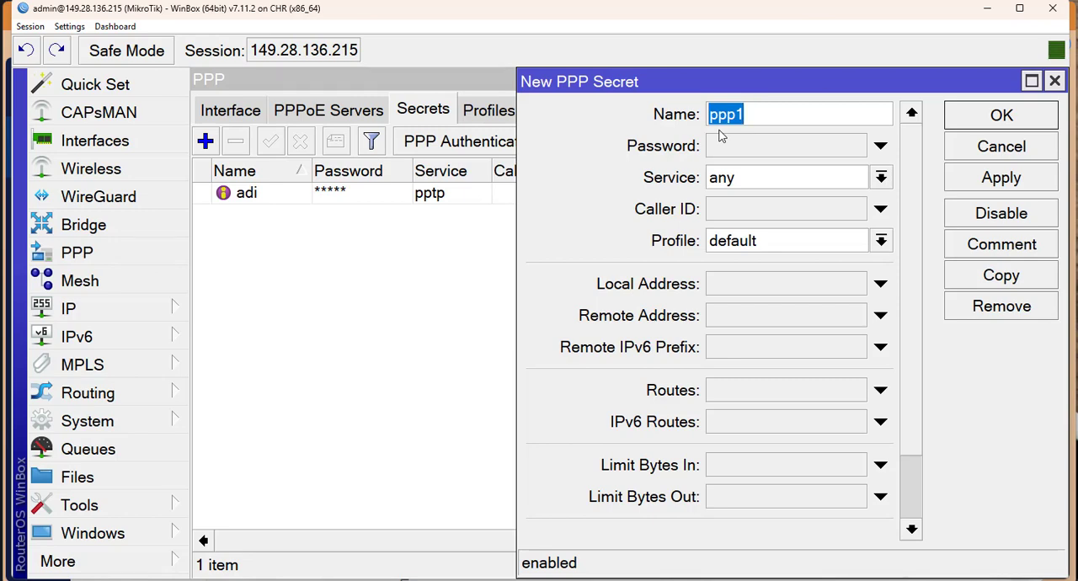
text(sinta)
key(Tab)
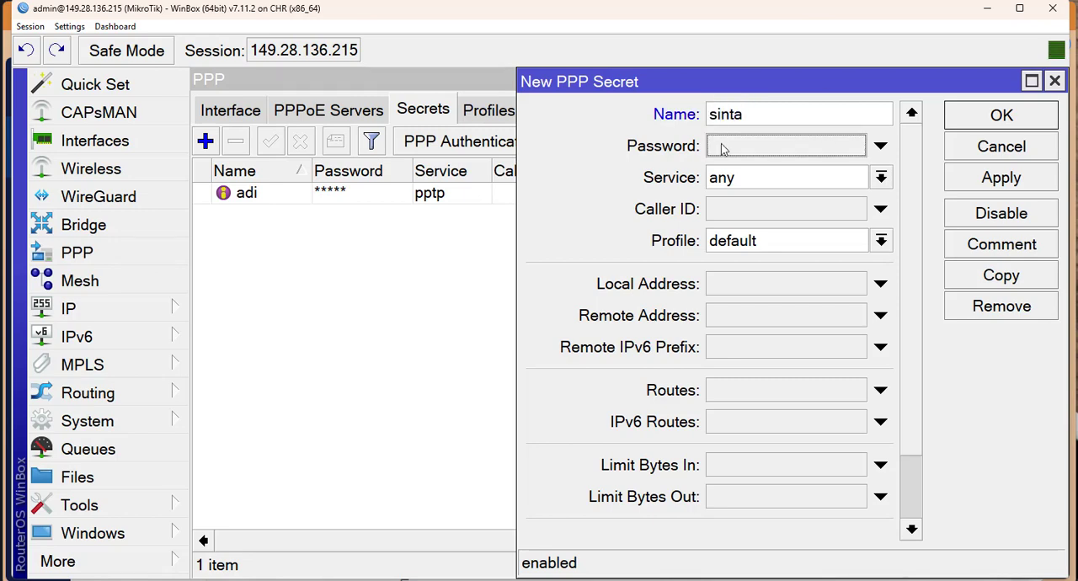
text(***)
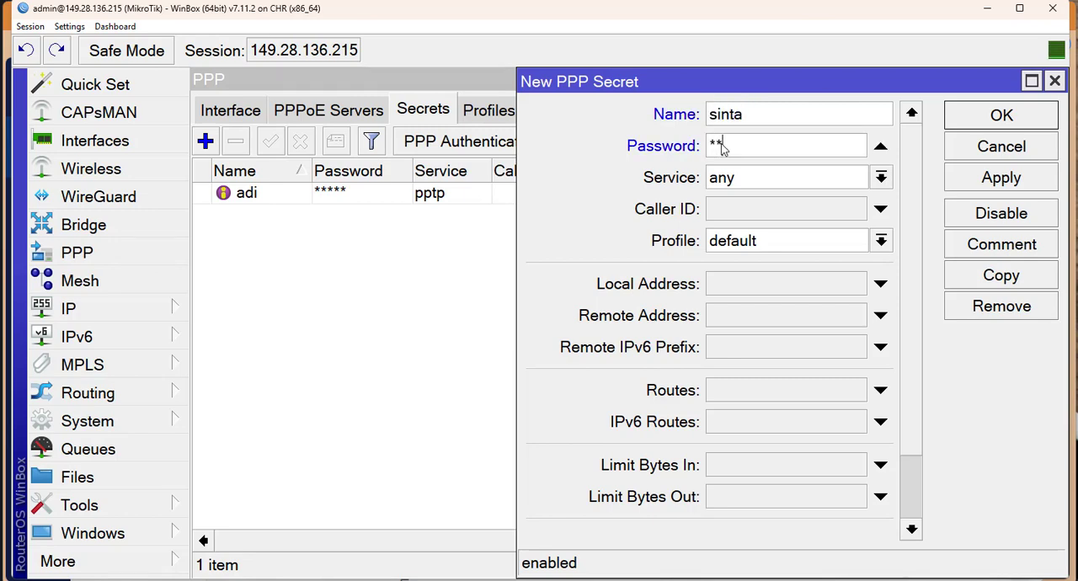
click(732, 175)
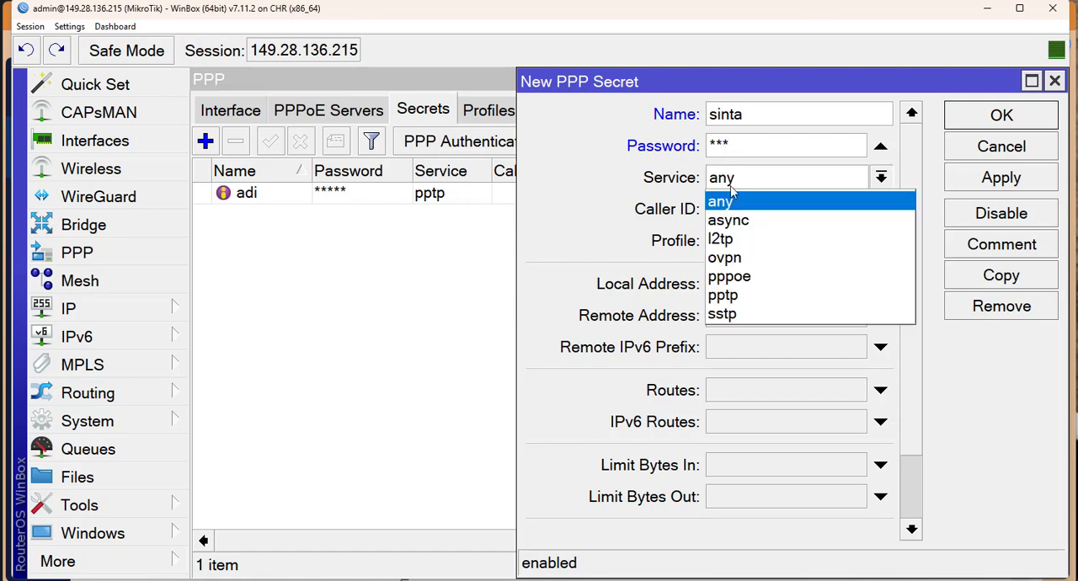
click(734, 288)
click(761, 246)
click(769, 281)
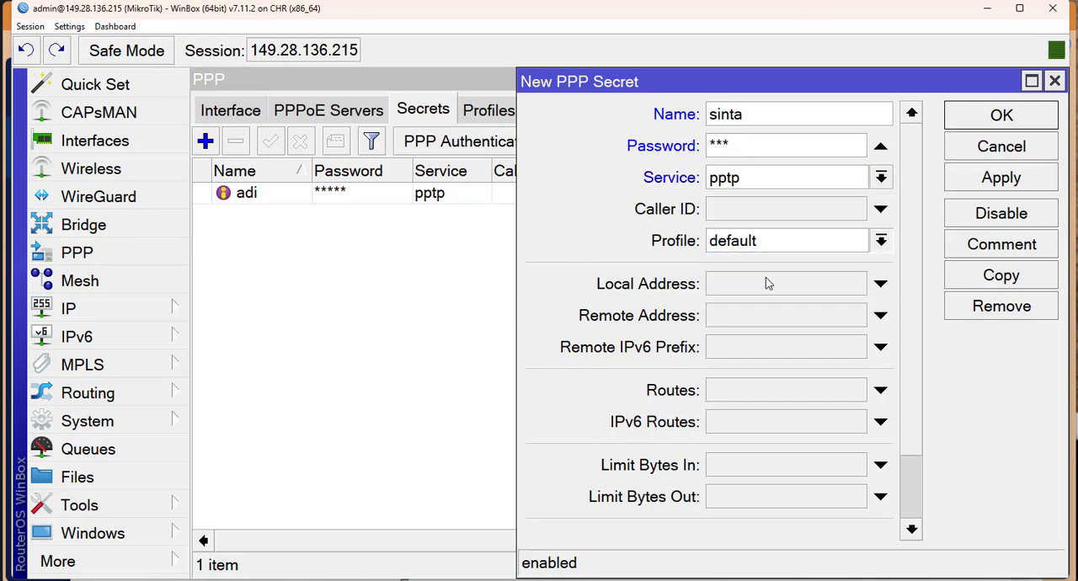
Give the new secret local address 10.20.30.1 and remote address 10.20.30.3, and save it.
click(764, 281)
text(10.20.30.2)
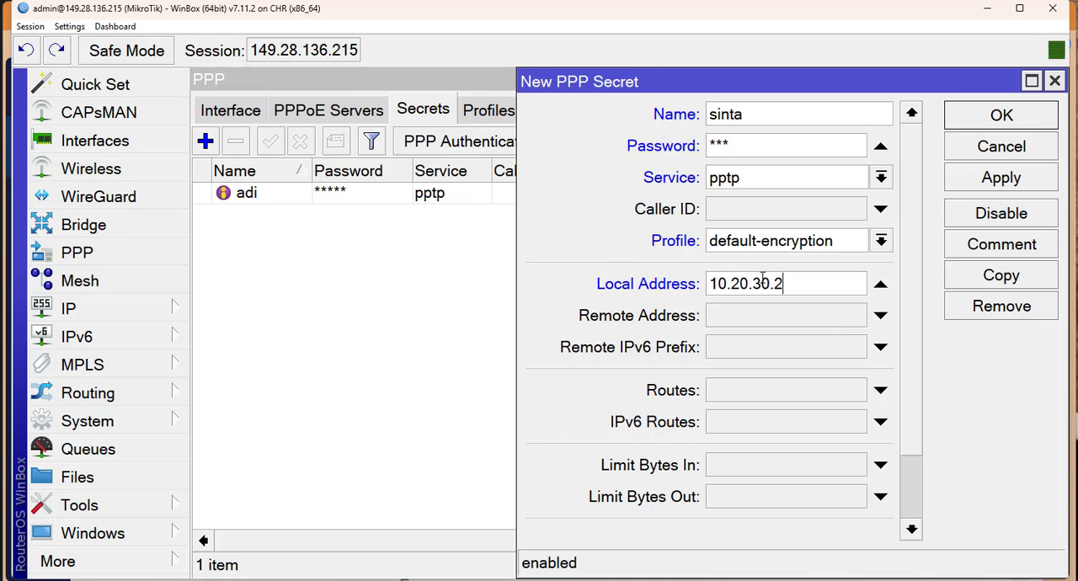
key(BackSpace)
text(1)
key(Tab)
text(10.20.32)
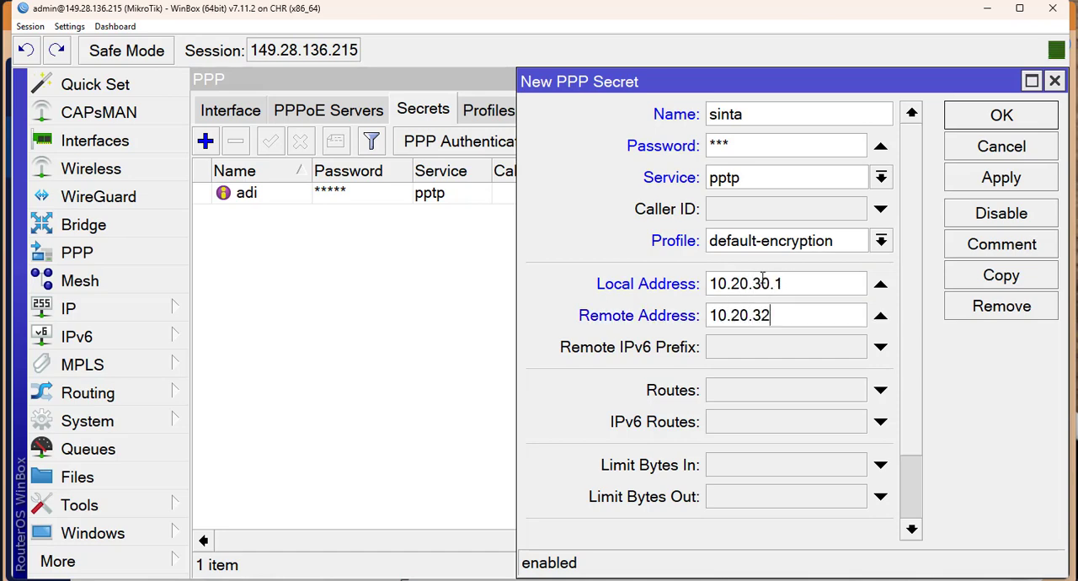
key(BackSpace)
text(0.2)
key(BackSpace)
text(3)
click(955, 118)
click(762, 196)
click(802, 214)
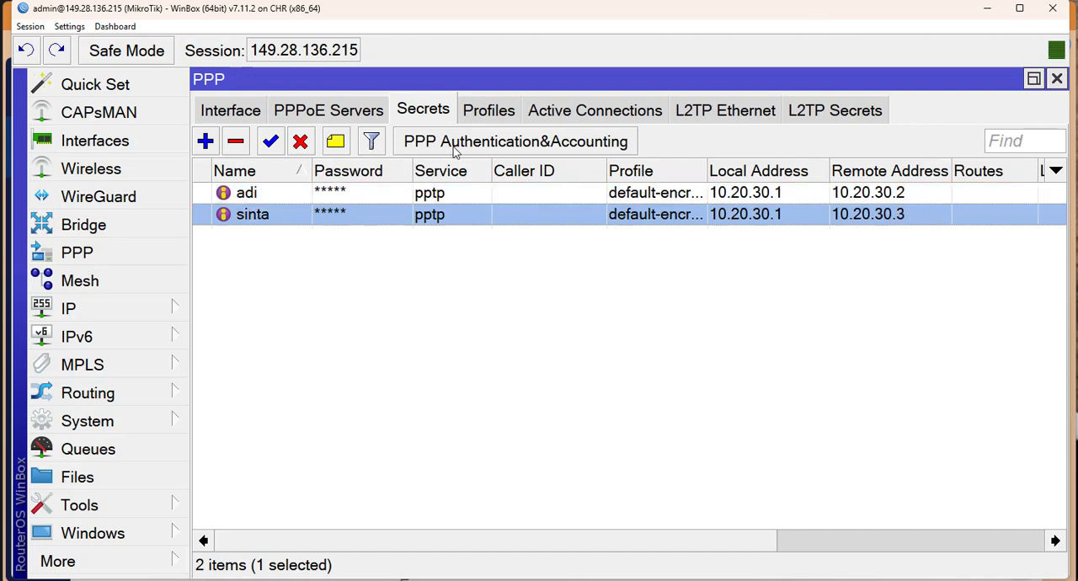
click(451, 201)
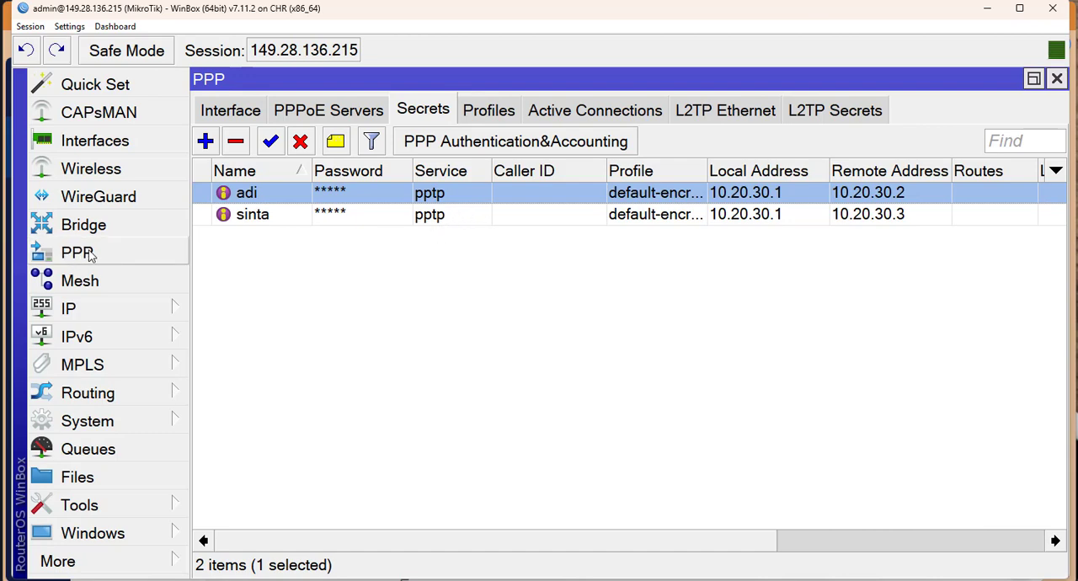
Enable the L2TP server with its default-encryption profile and apply the setting.
click(235, 113)
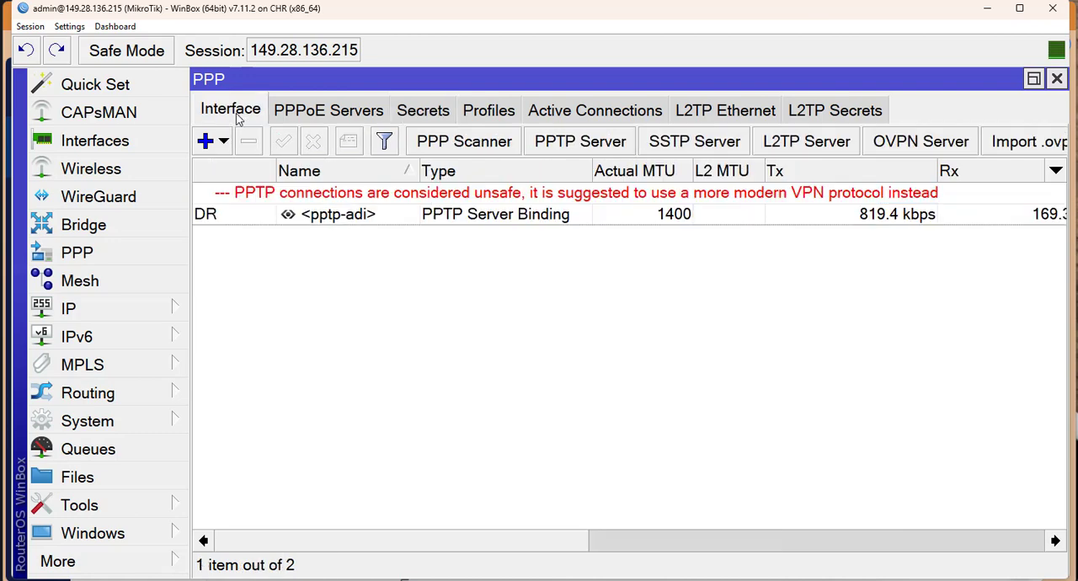
click(808, 149)
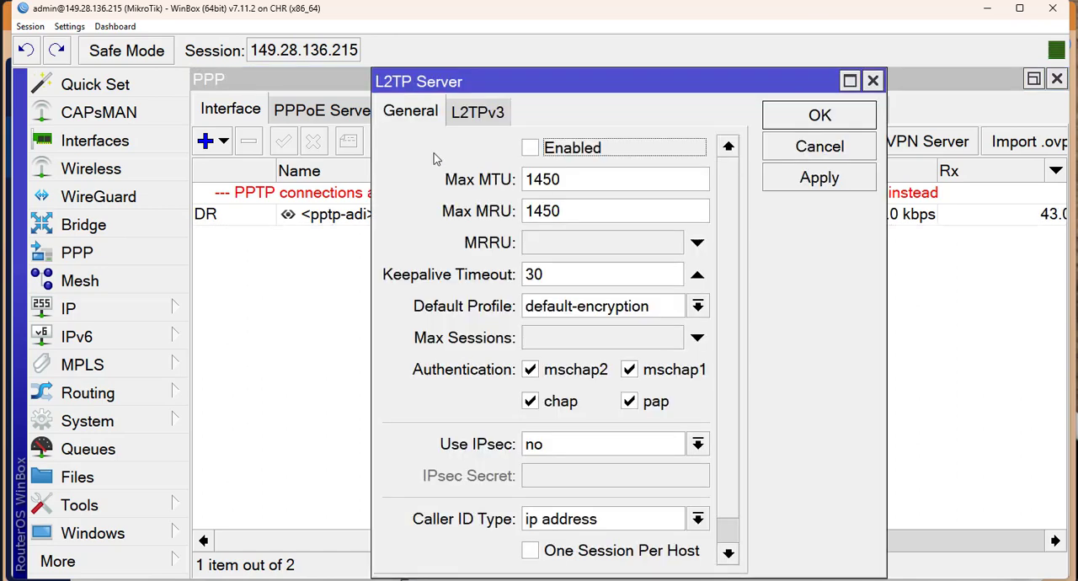
click(546, 155)
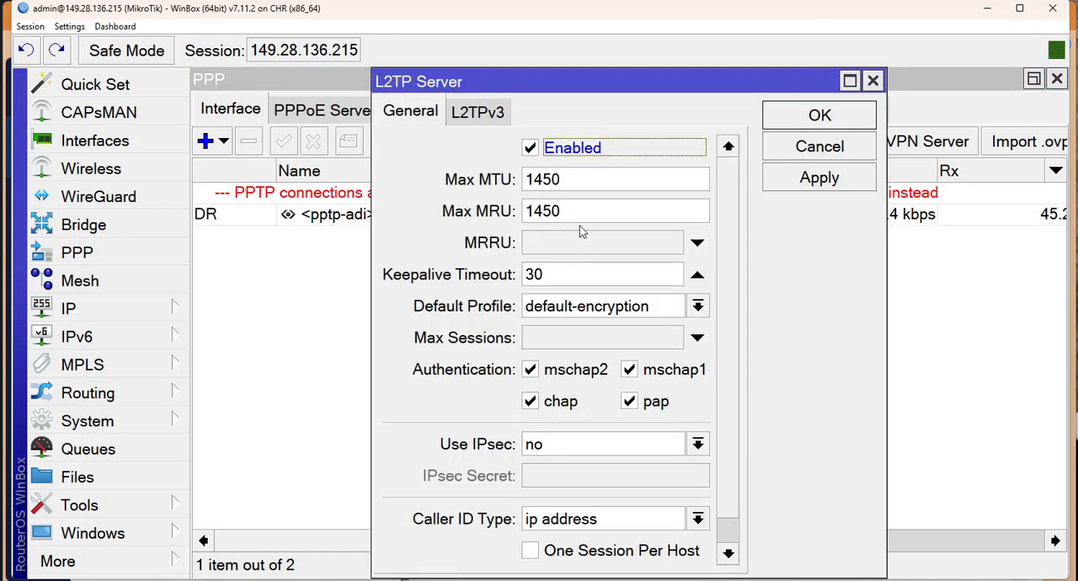
click(797, 178)
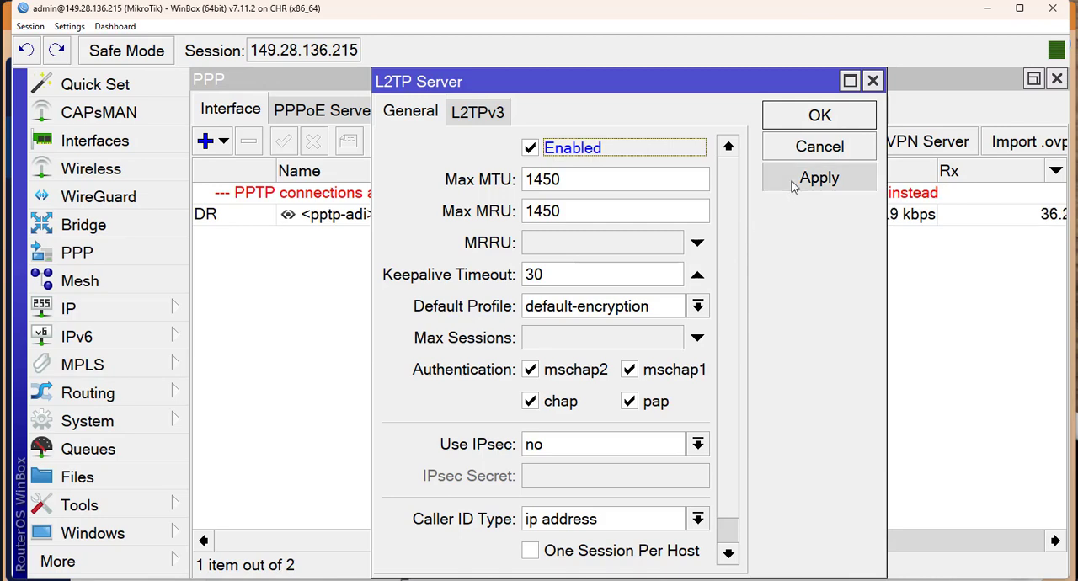
Set the L2TP server's Use IPsec option to yes, enter the IPsec secret and save.
scroll(757, 327, down, 1)
click(594, 413)
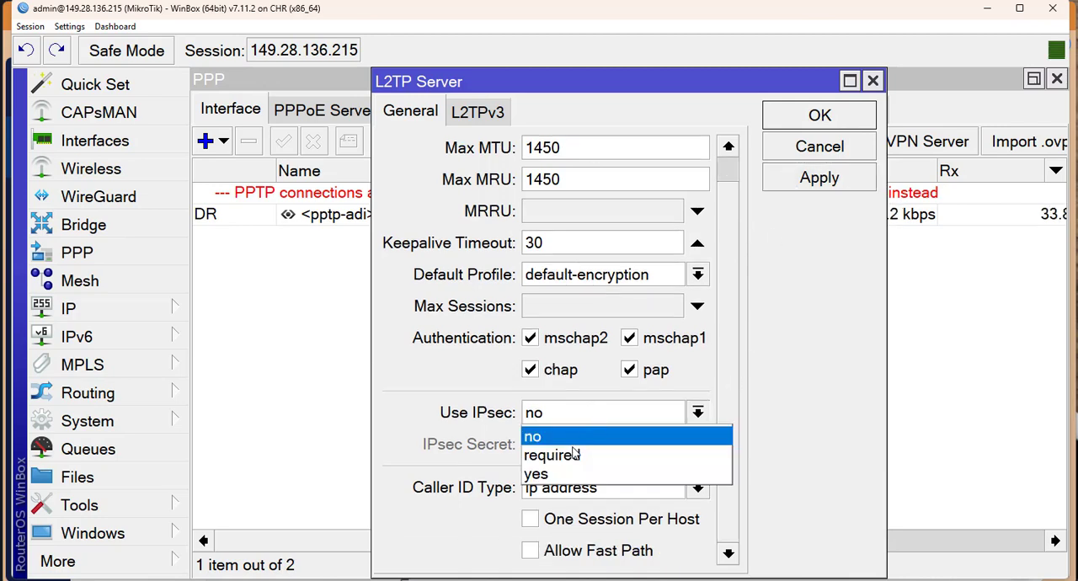
click(563, 475)
click(562, 447)
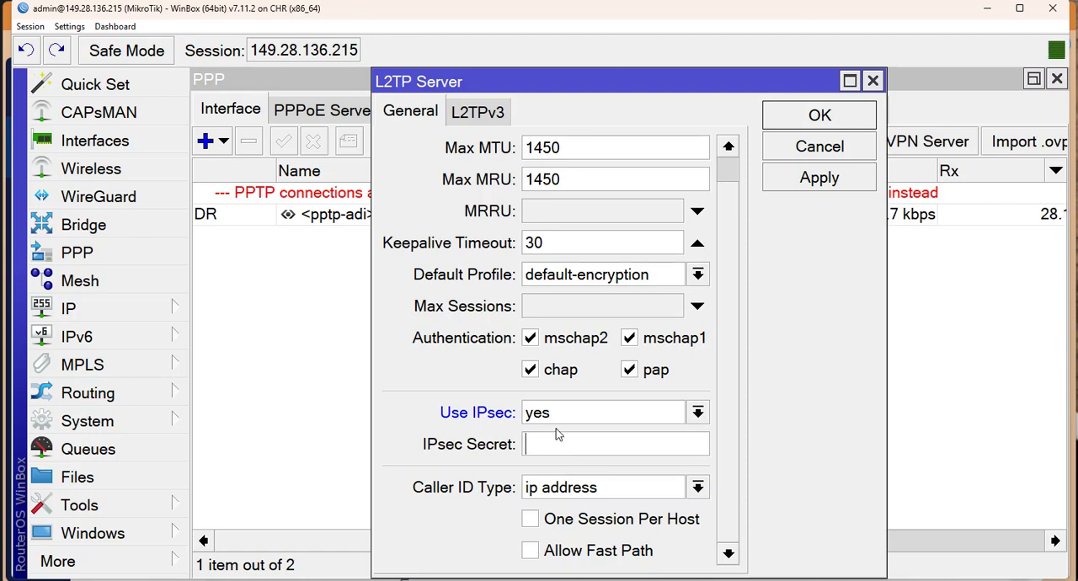
text(**********)
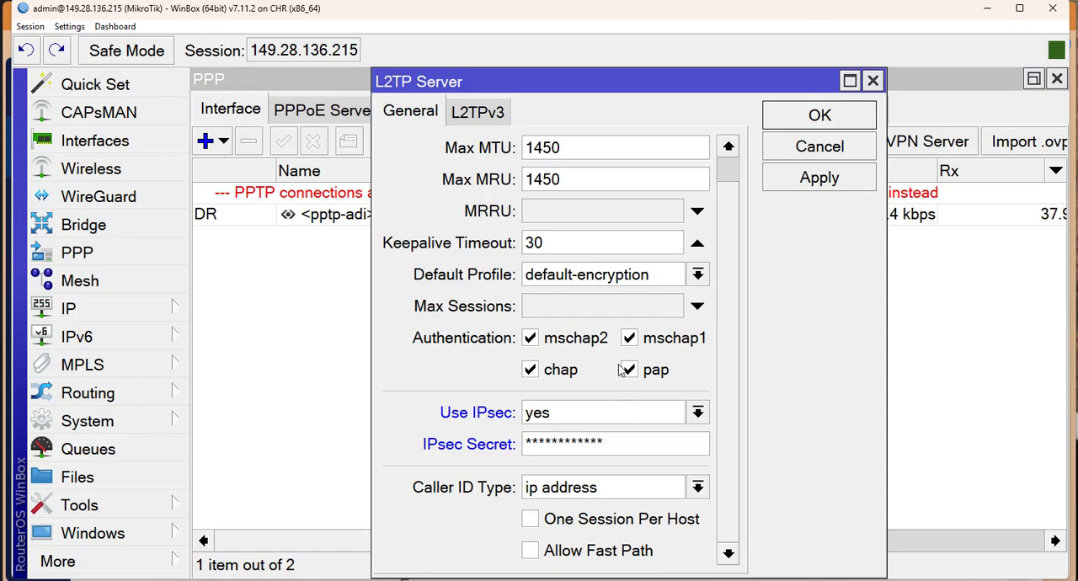
click(766, 116)
click(409, 111)
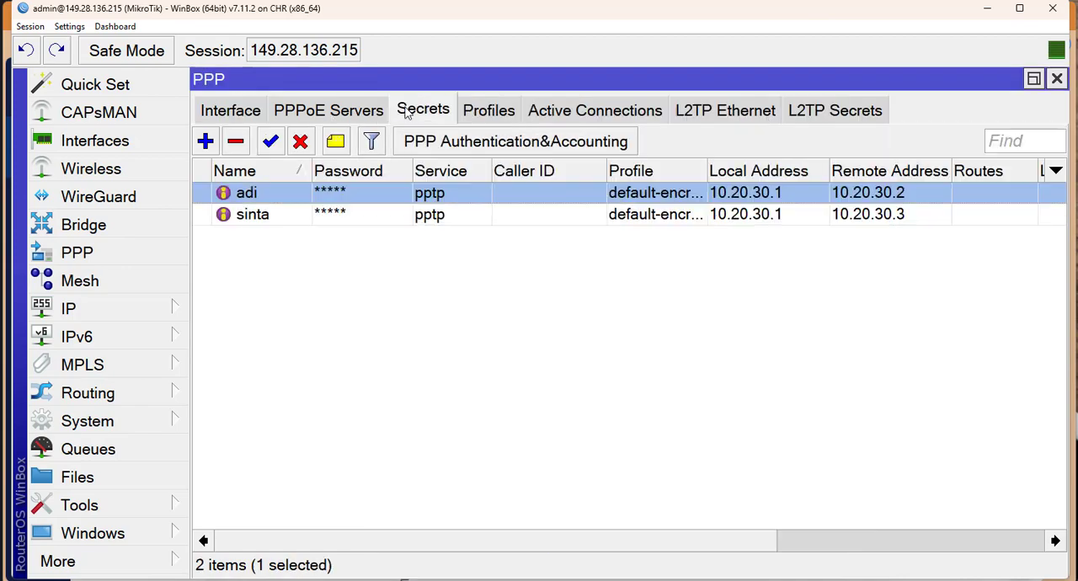
click(212, 145)
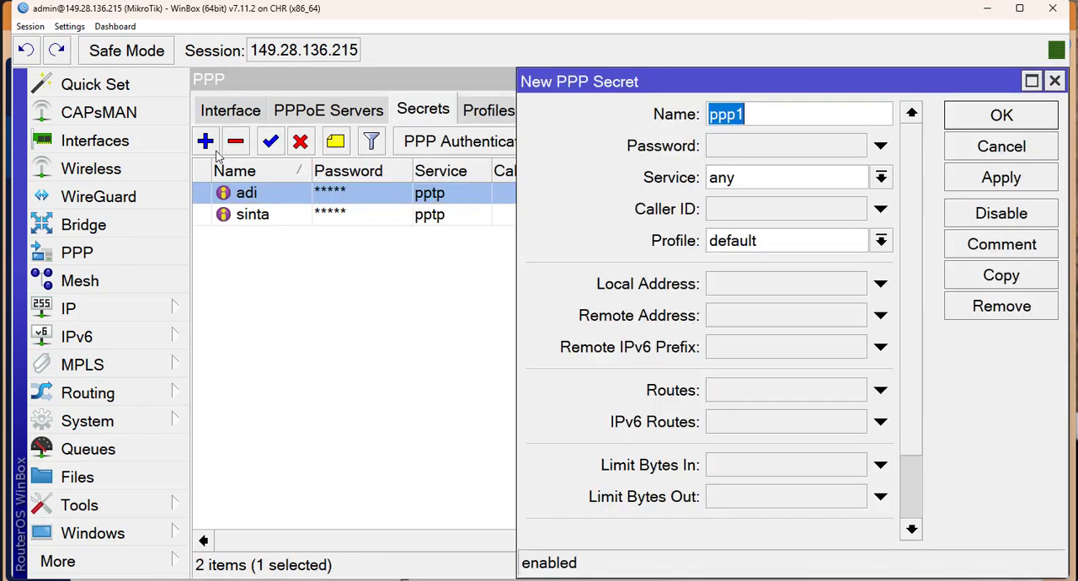
click(792, 180)
click(736, 240)
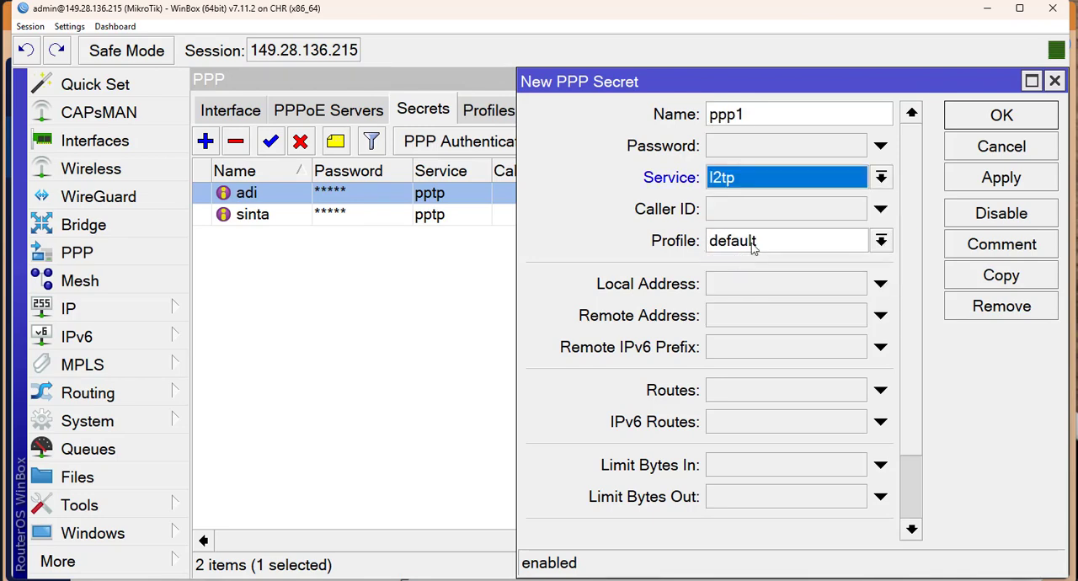
click(755, 246)
click(763, 282)
scroll(753, 395, down, 3)
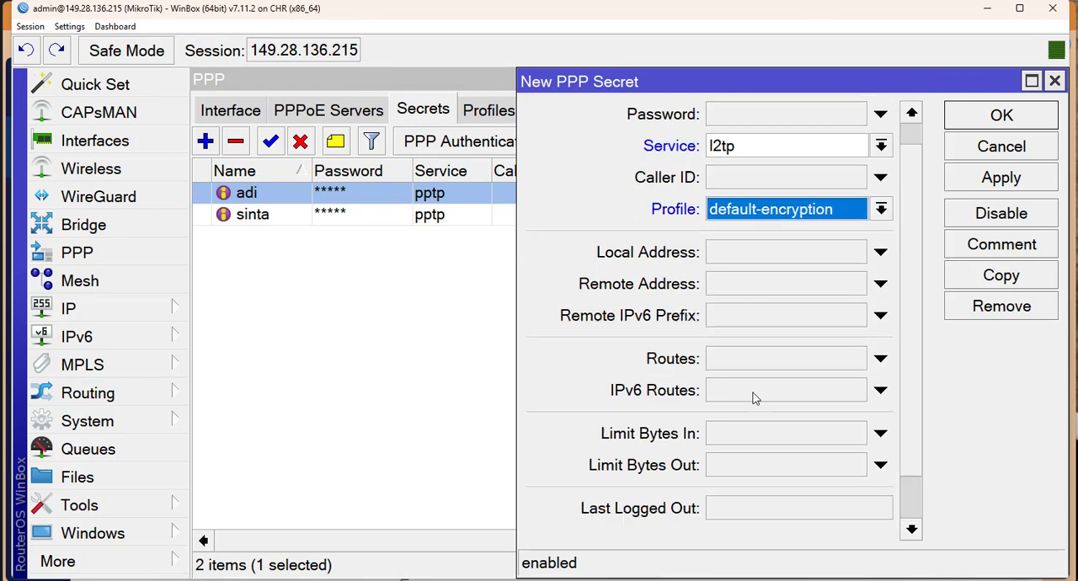
scroll(761, 419, up, 3)
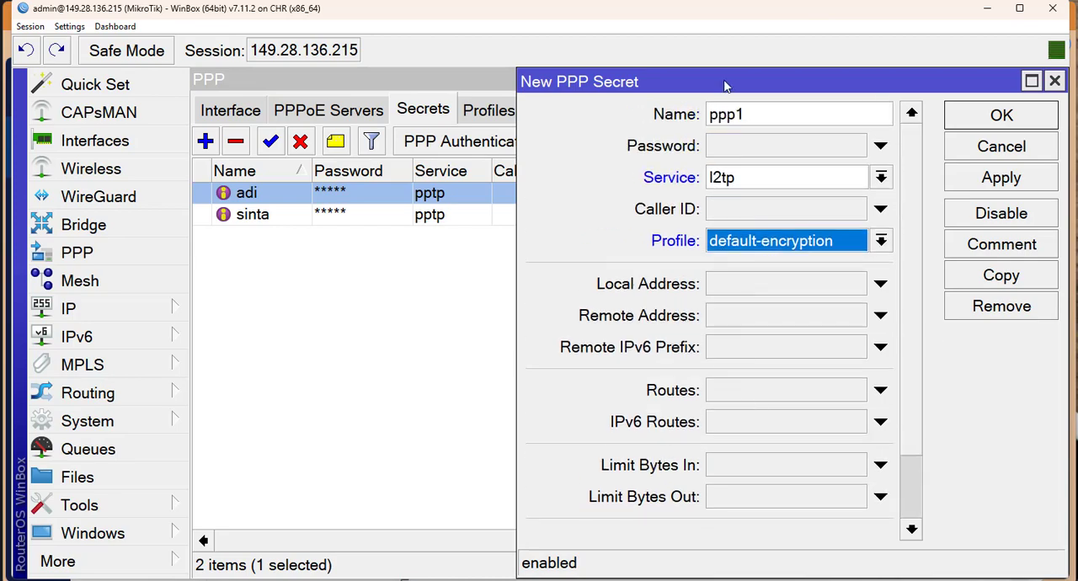
drag(726, 84, 534, 90)
scroll(590, 362, down, 3)
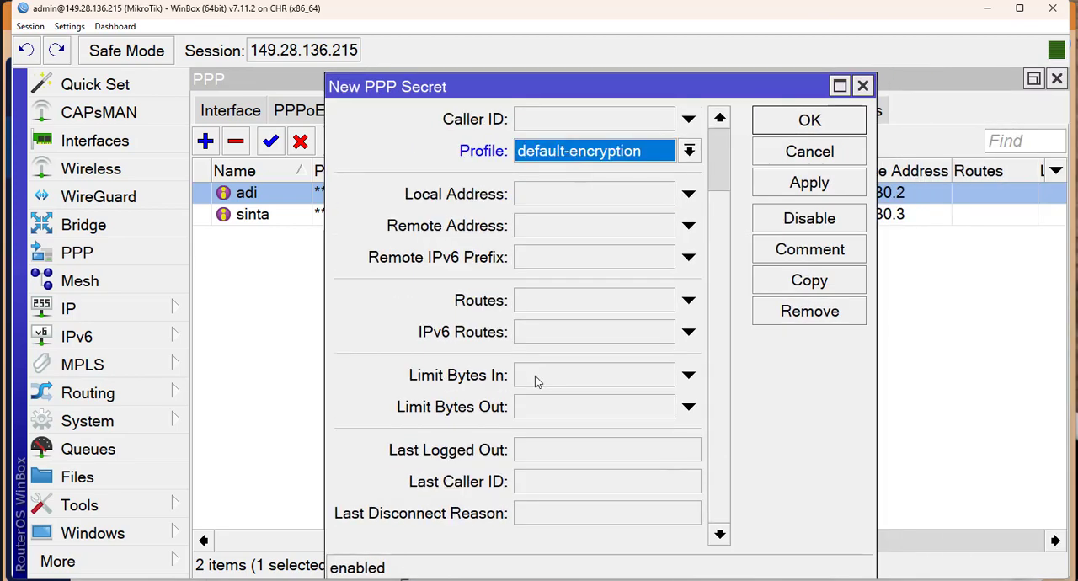
scroll(535, 381, up, 3)
key(Escape)
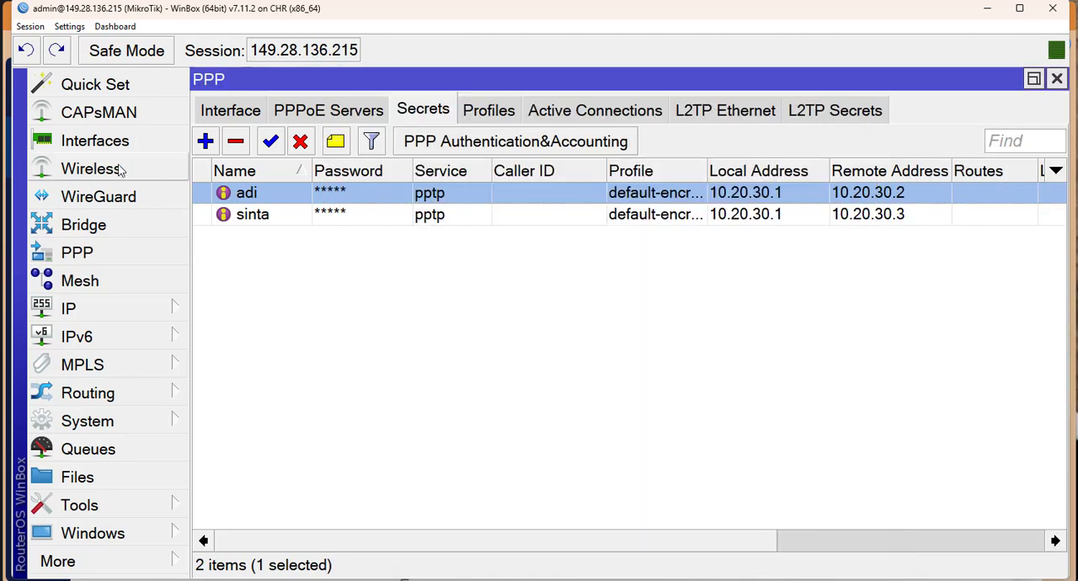
Try out the dial-out settings of a new L2TP client interface with Use IPsec enabled and an IPsec secret, without keeping the interface.
click(139, 145)
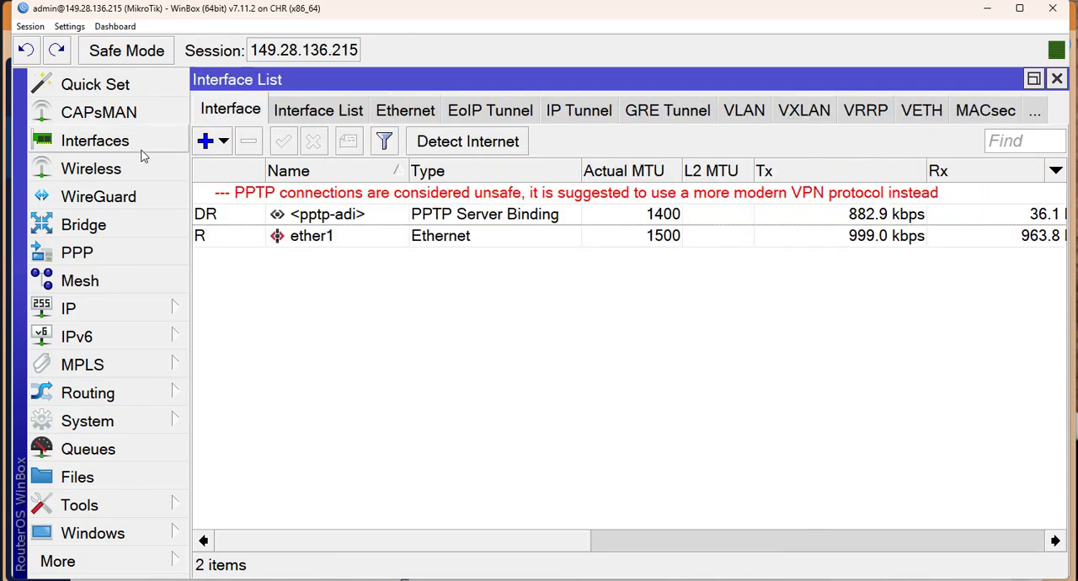
click(204, 141)
click(253, 528)
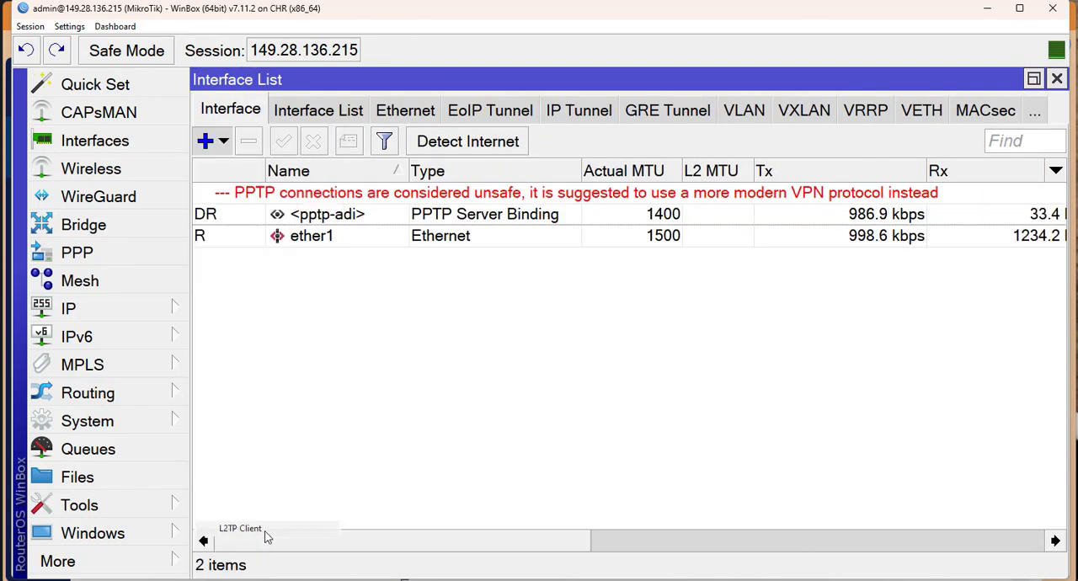
click(403, 115)
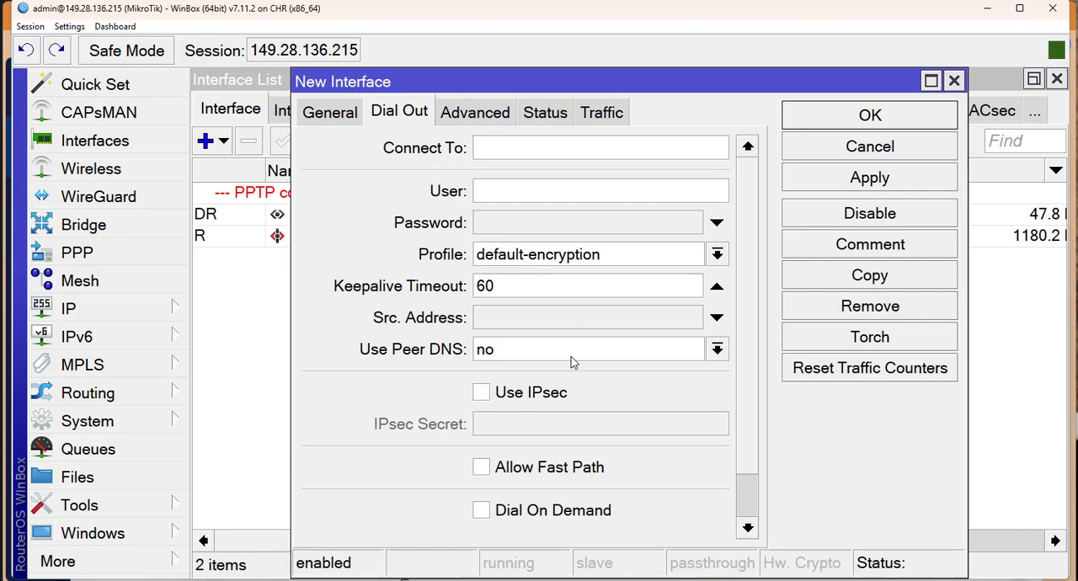
click(514, 394)
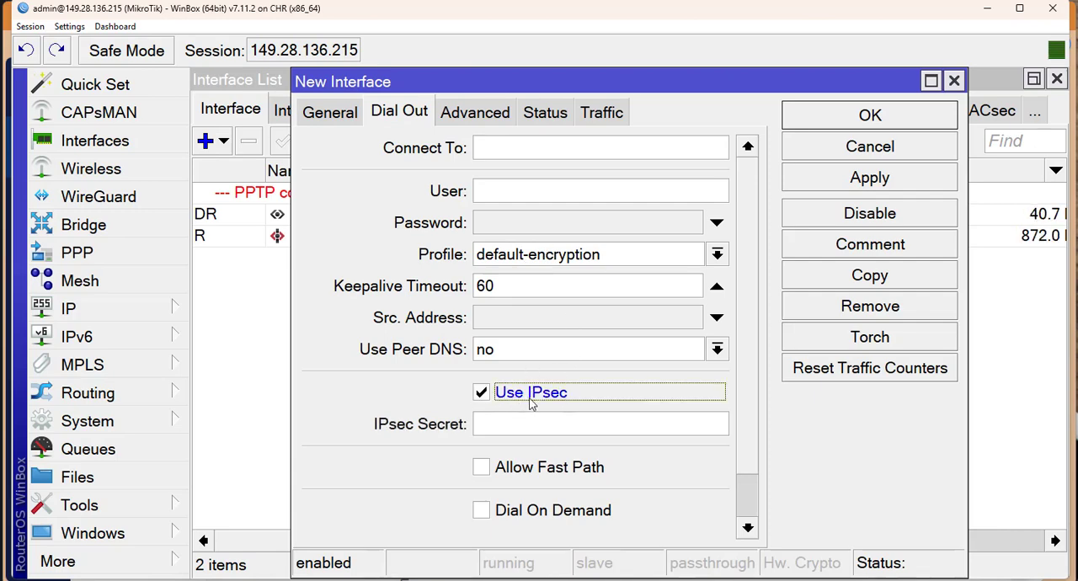
click(497, 424)
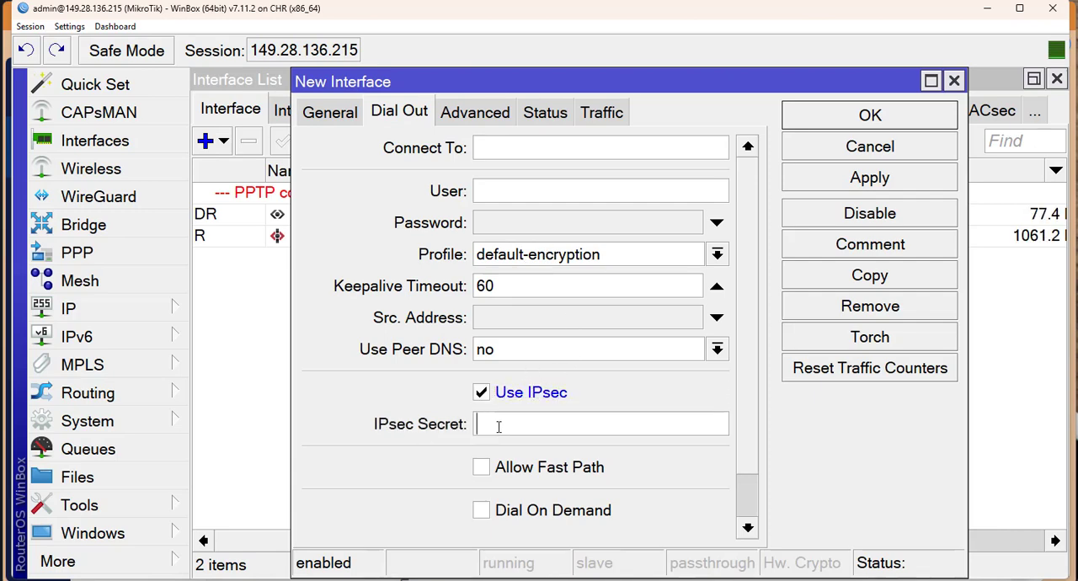
text(***********)
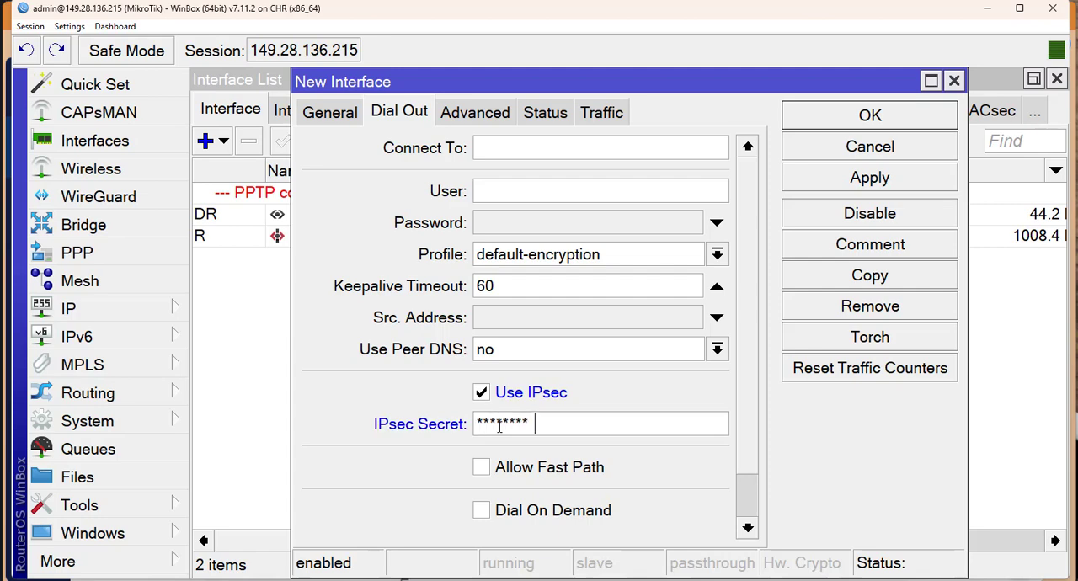
key(ctrl+a)
text(***********)
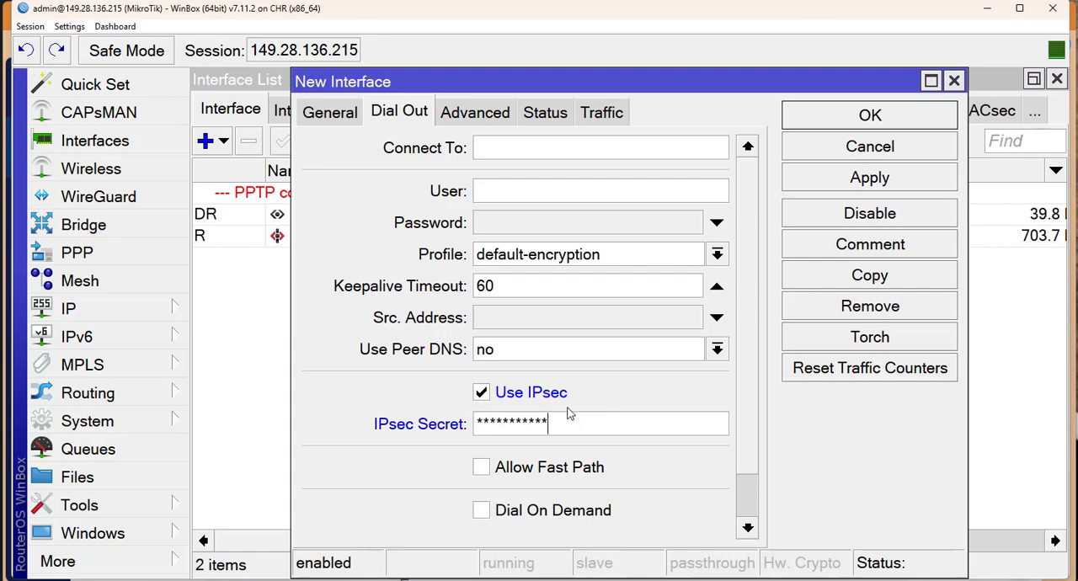
key(Return)
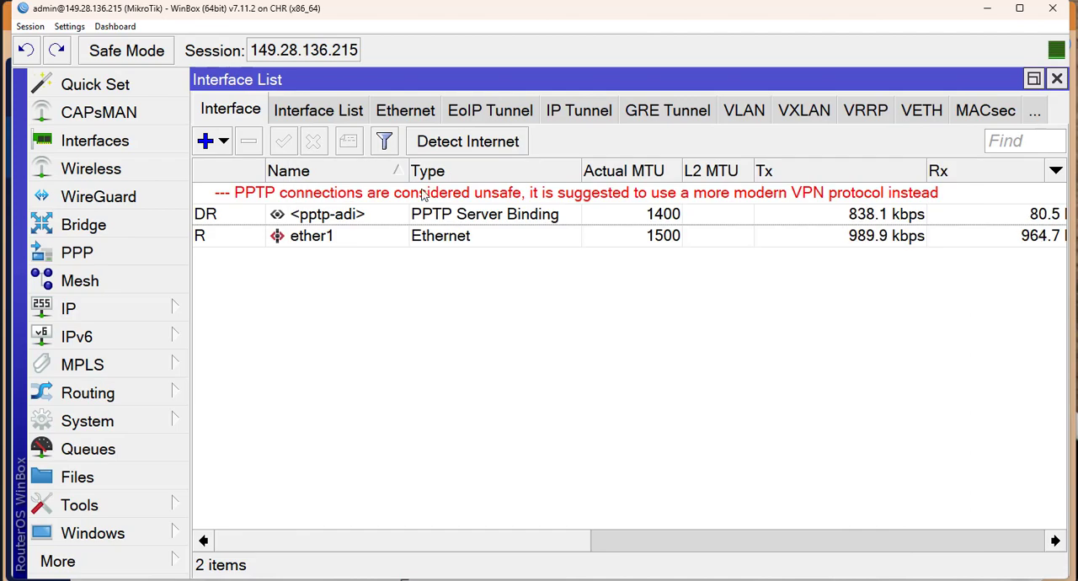
Reopen the L2TP server settings, set Use IPsec to no and apply the change.
click(108, 251)
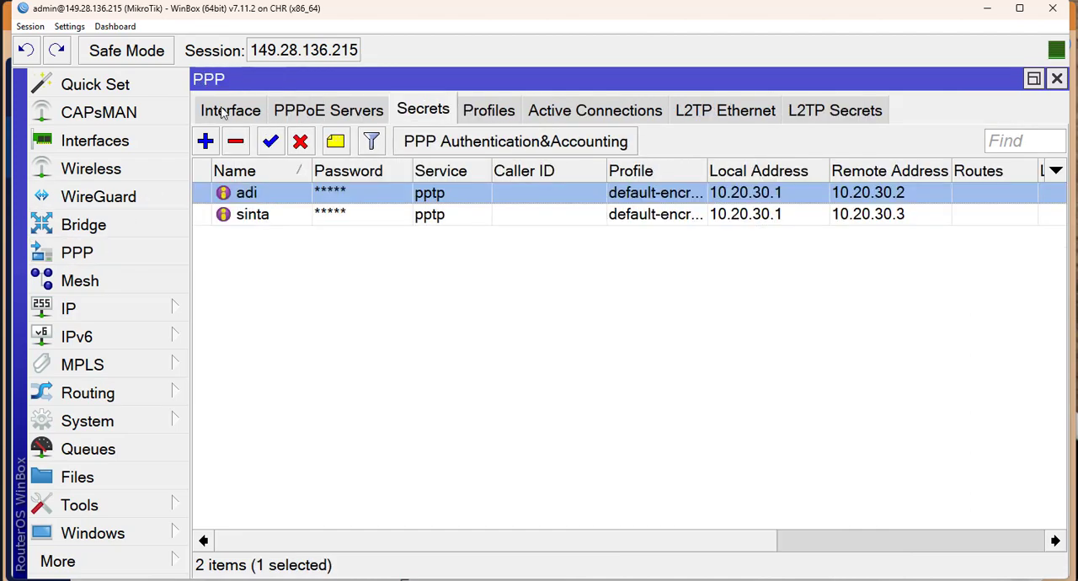
click(223, 114)
click(784, 150)
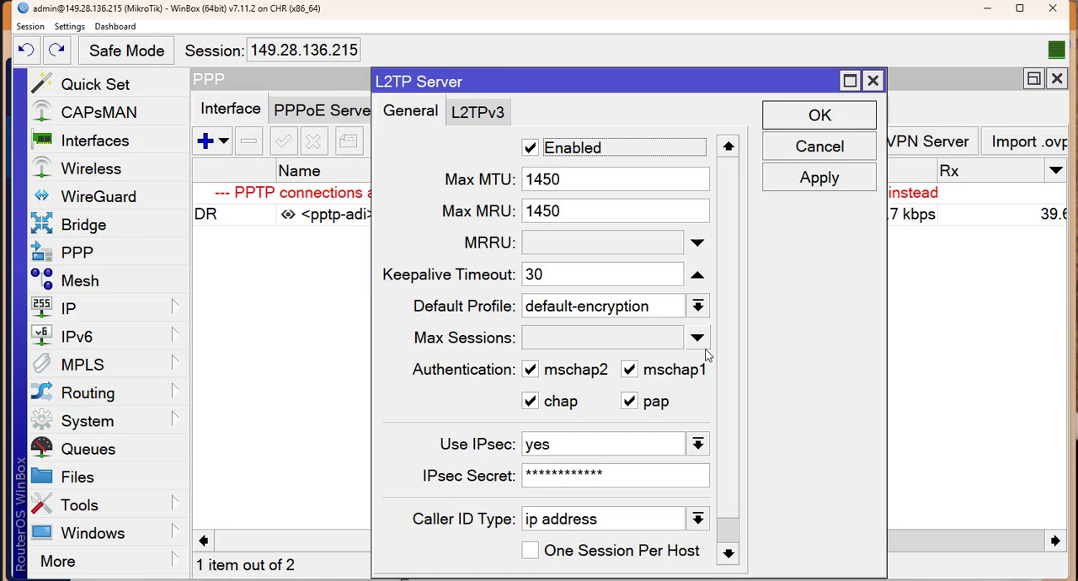
scroll(584, 419, down, 1)
click(568, 422)
click(556, 436)
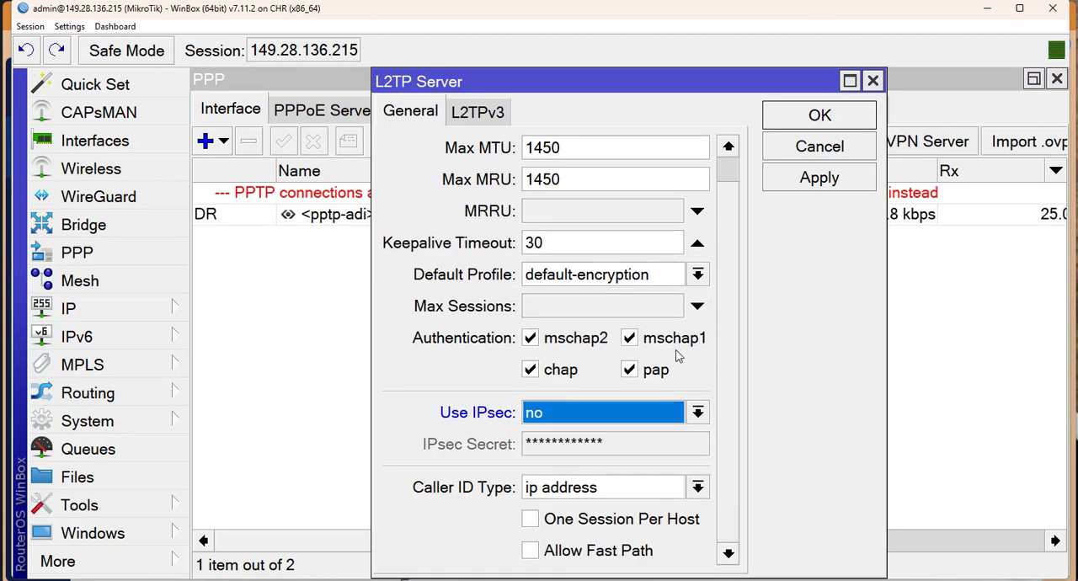
click(832, 179)
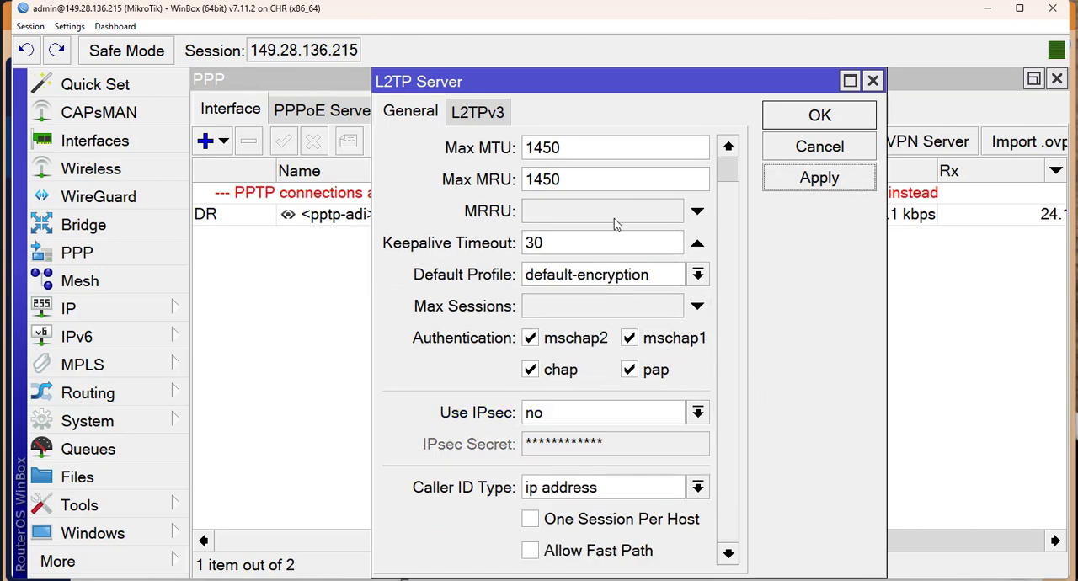
Confirm the L2TP server settings and review the PPTP and L2TP server configurations without changing them.
click(818, 114)
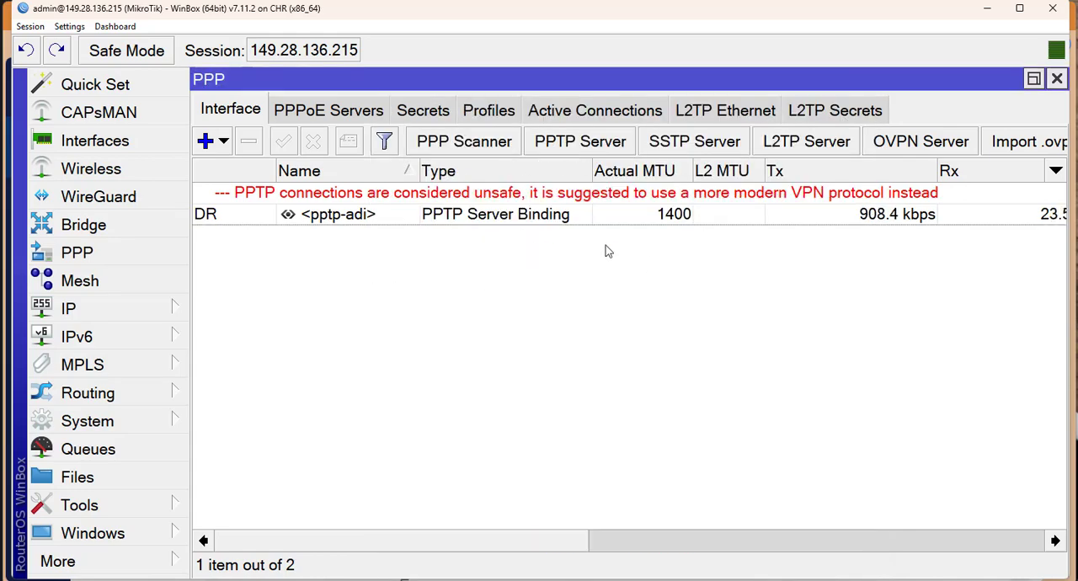
click(615, 145)
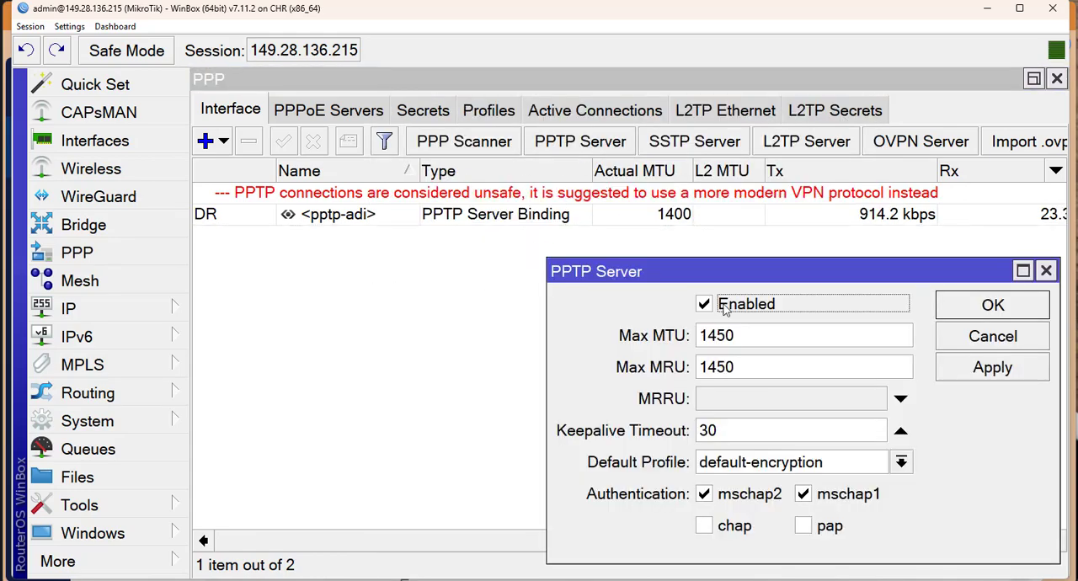
click(806, 143)
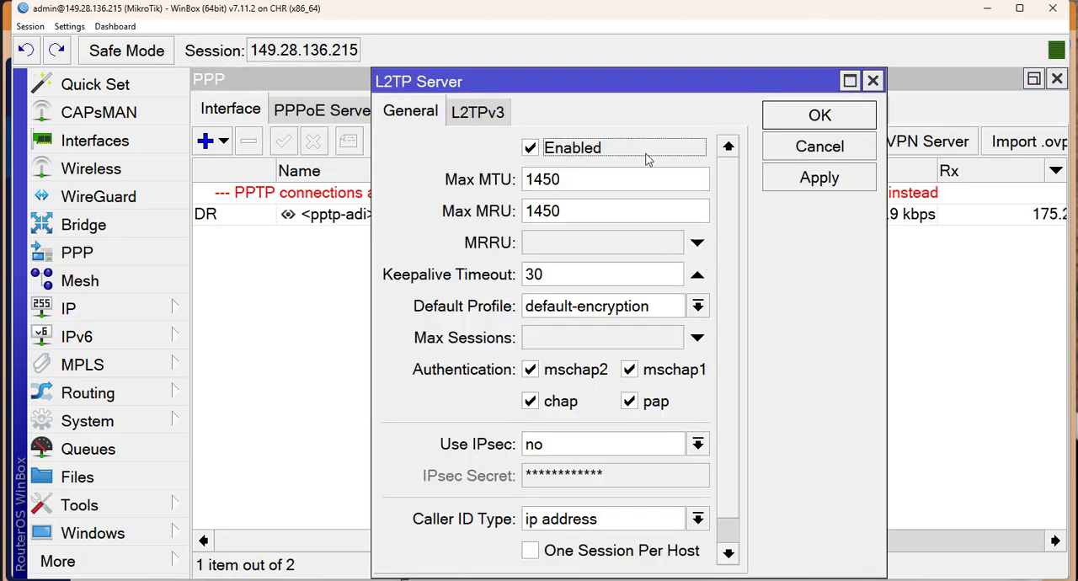
key(Escape)
click(610, 221)
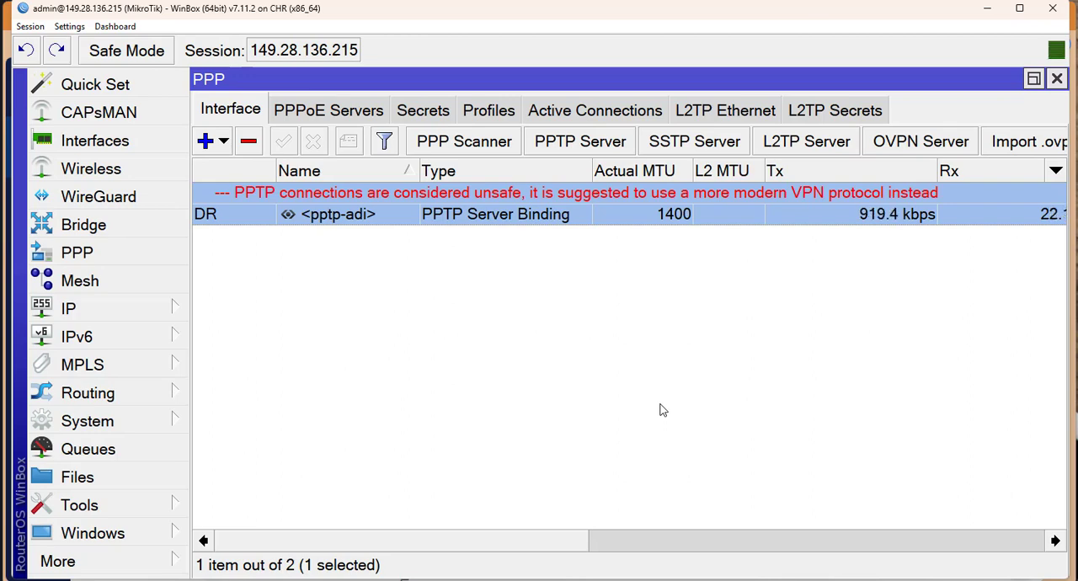
Try to enable the OVPN server with its mode set to ethernet and apply the settings.
click(932, 139)
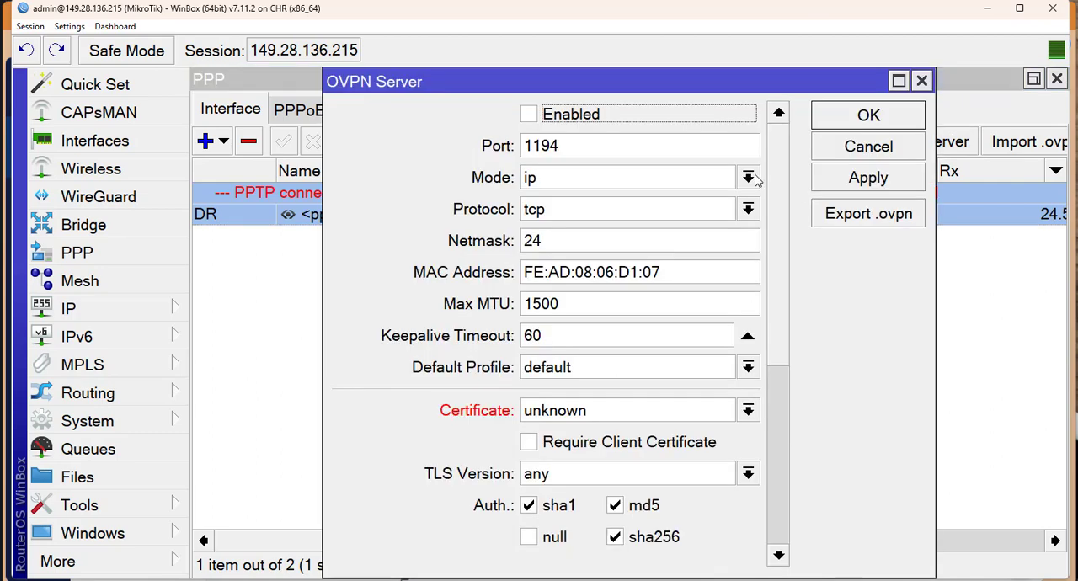
click(592, 117)
click(570, 187)
click(570, 203)
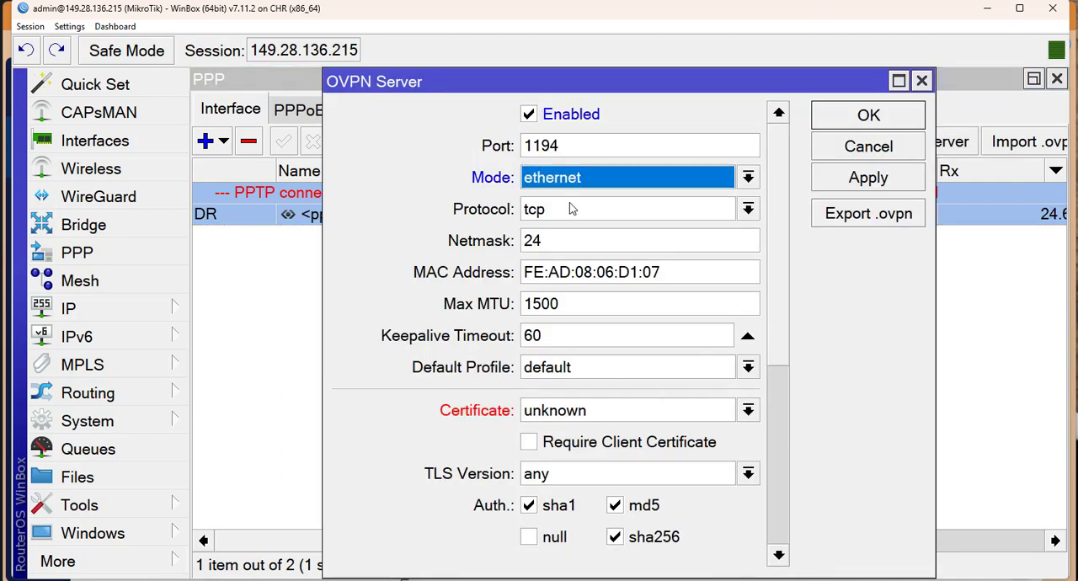
click(570, 185)
click(587, 221)
click(672, 186)
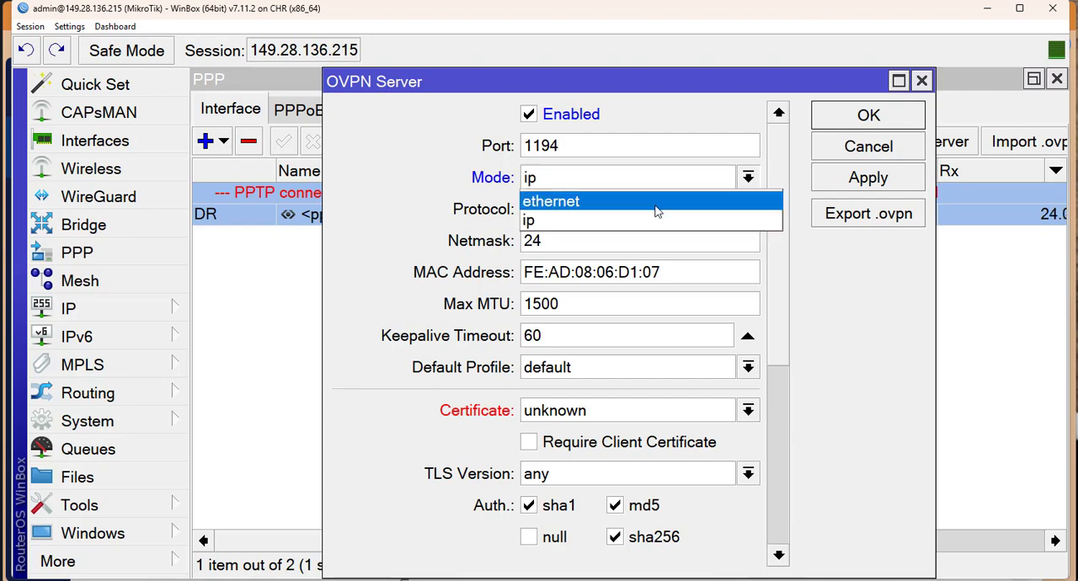
click(657, 205)
click(659, 187)
click(653, 203)
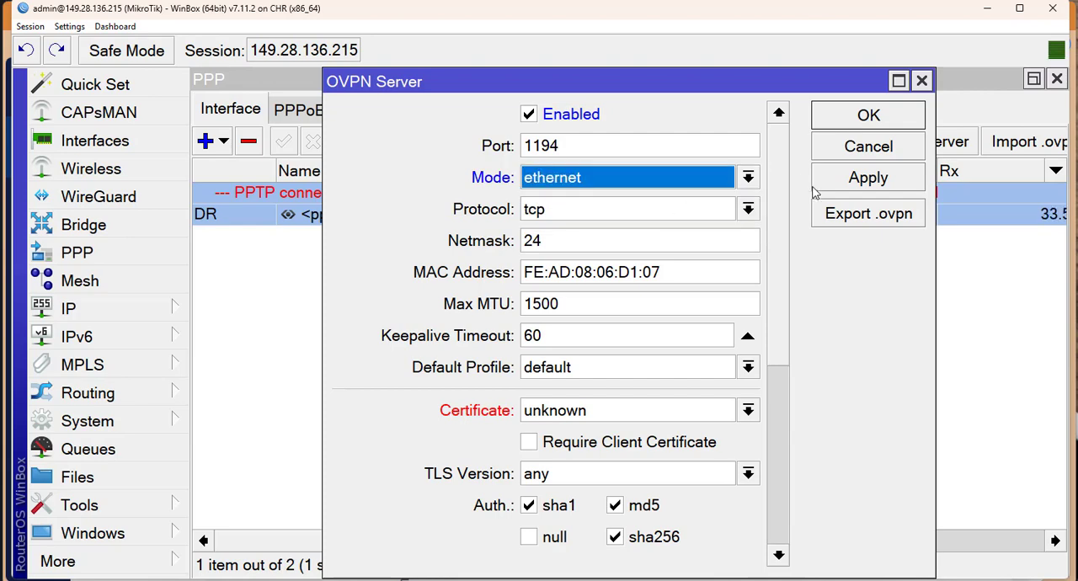
click(843, 180)
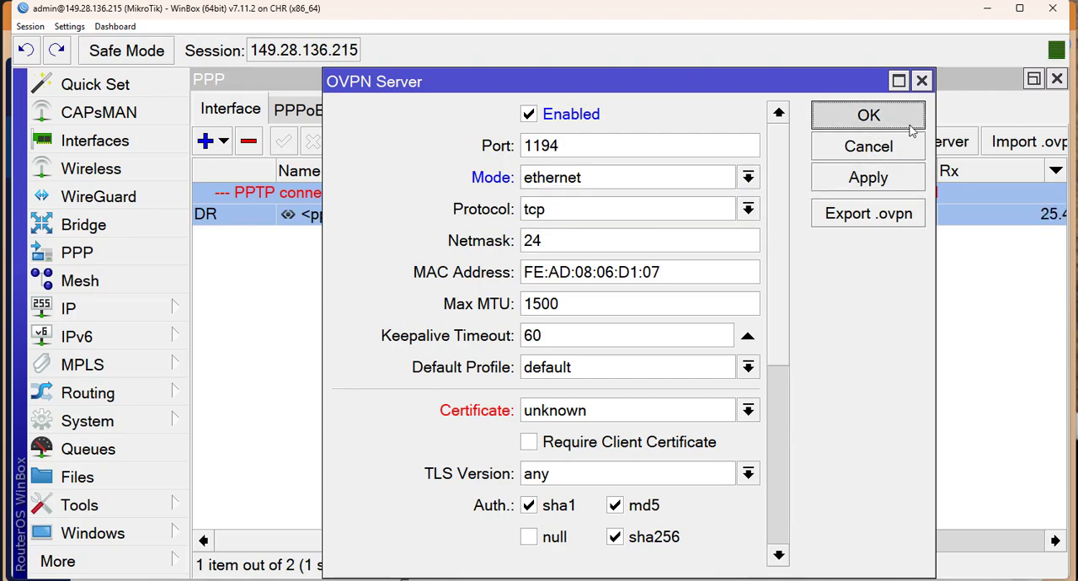
Try out the OVPN server's certificate choice and the Require Client Certificate option, and discard the OVPN server changes.
click(621, 420)
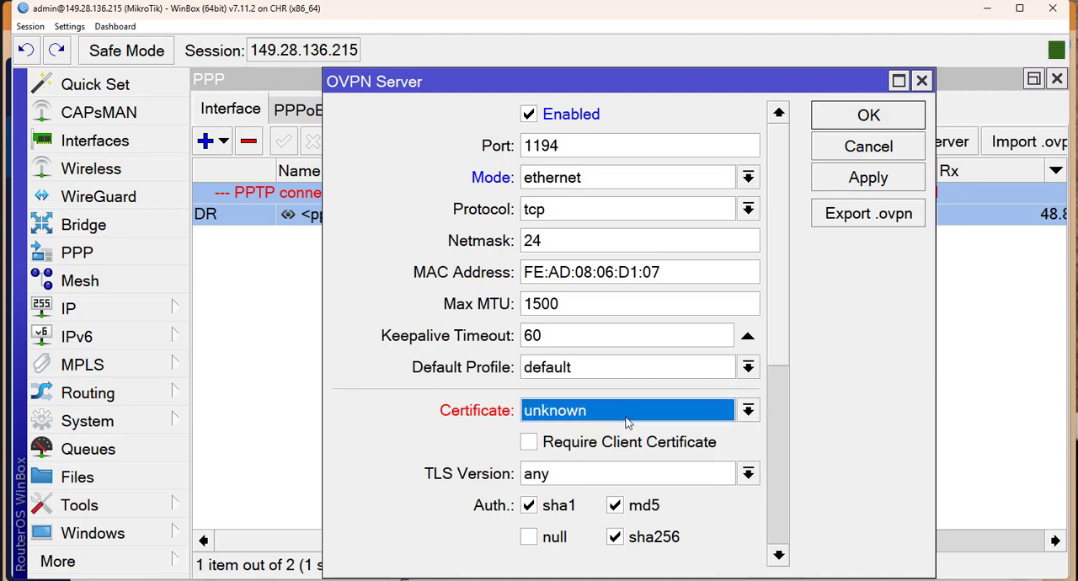
click(628, 420)
click(638, 419)
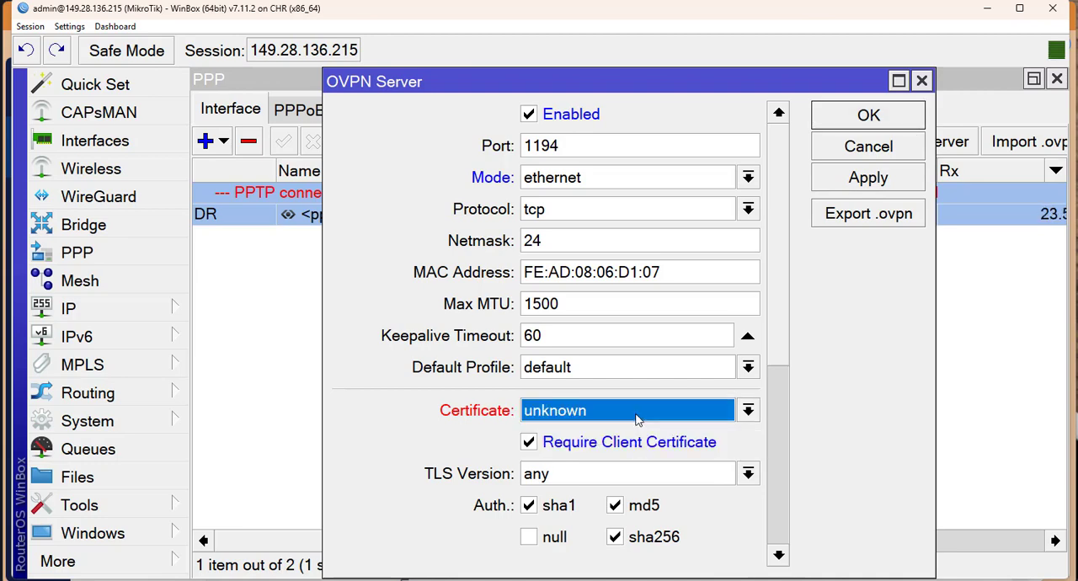
click(638, 420)
click(638, 420)
click(832, 156)
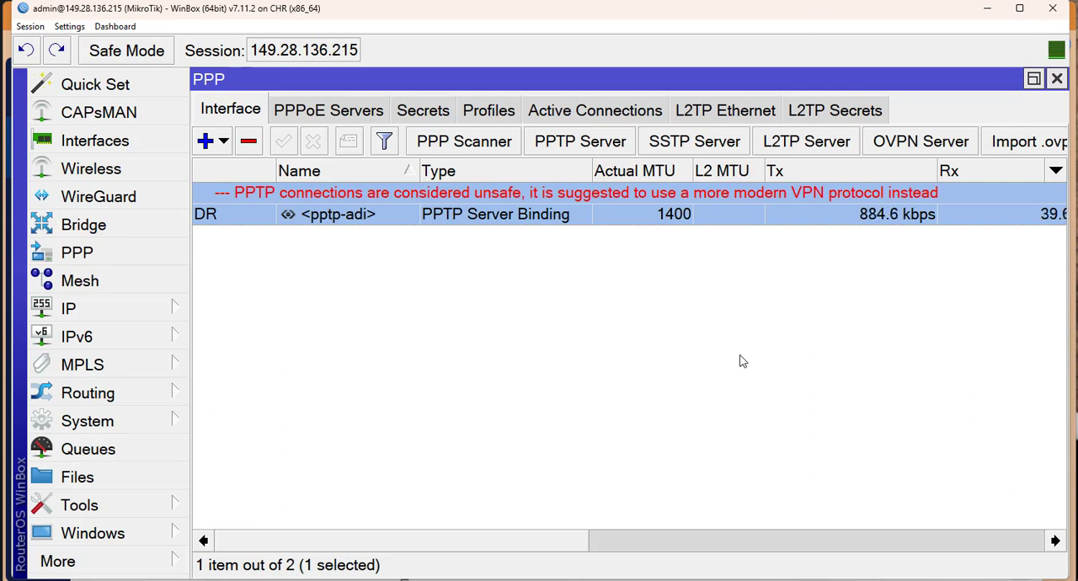
Review the L2TP server's authentication and IPsec settings once more and close them without changes.
click(851, 139)
scroll(738, 173, down, 1)
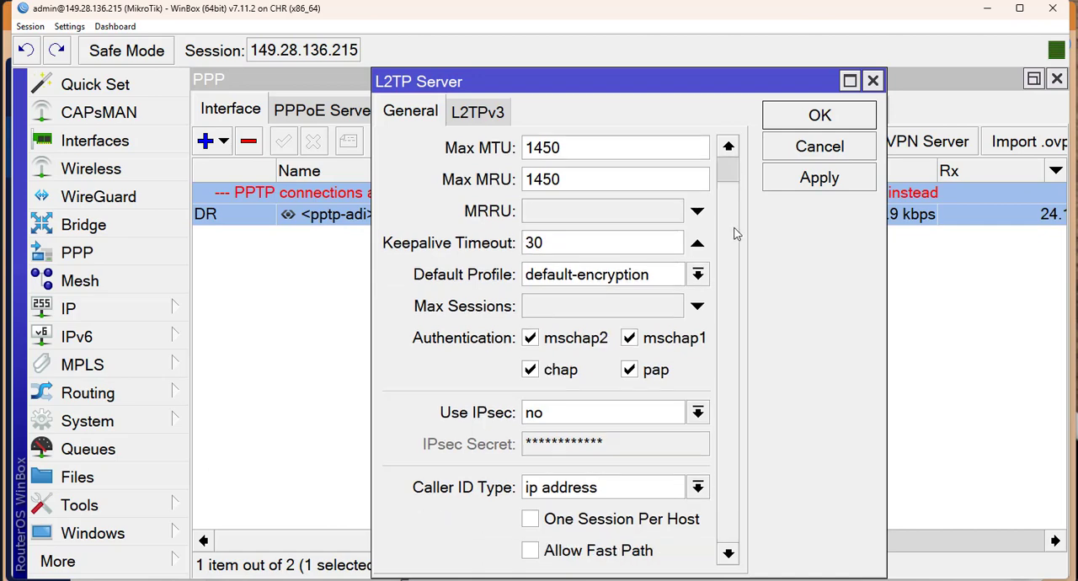
scroll(748, 165, up, 1)
click(784, 148)
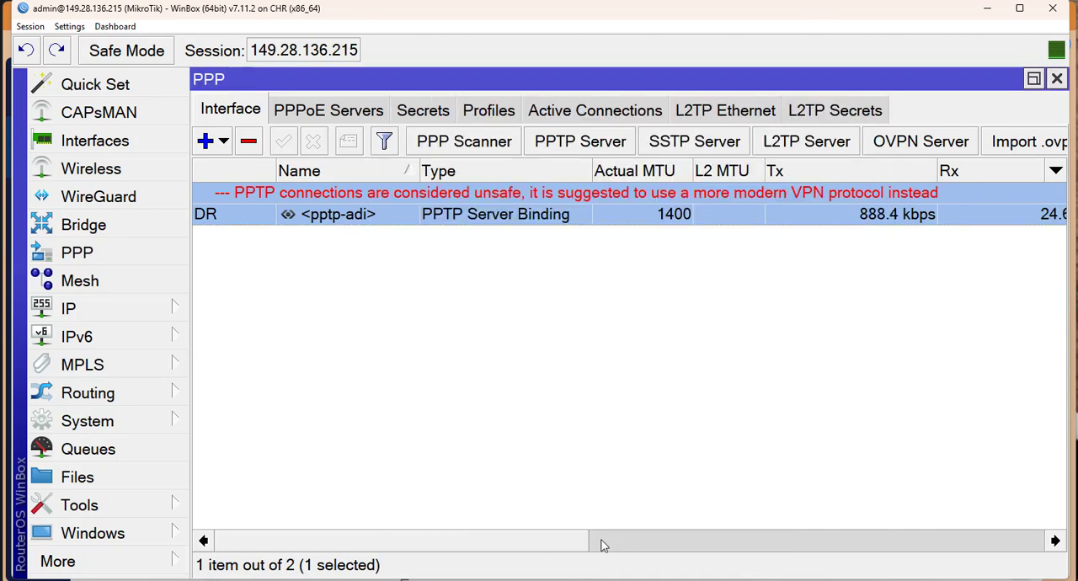